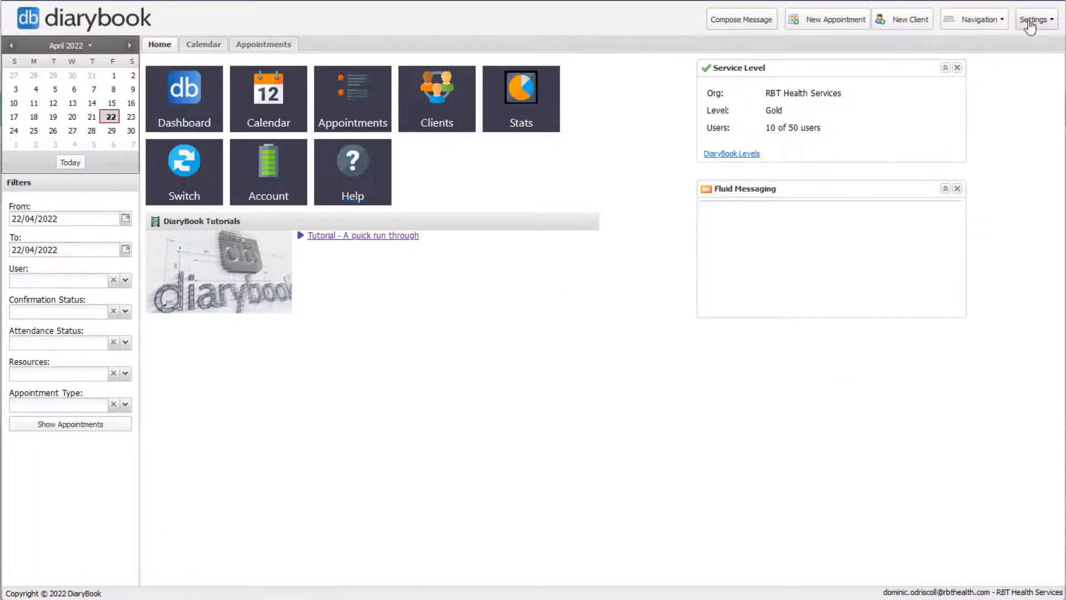
Step: Open the Users list from the DiaryBook Setup settings
left_click(1032, 21)
mouse_move(1023, 60)
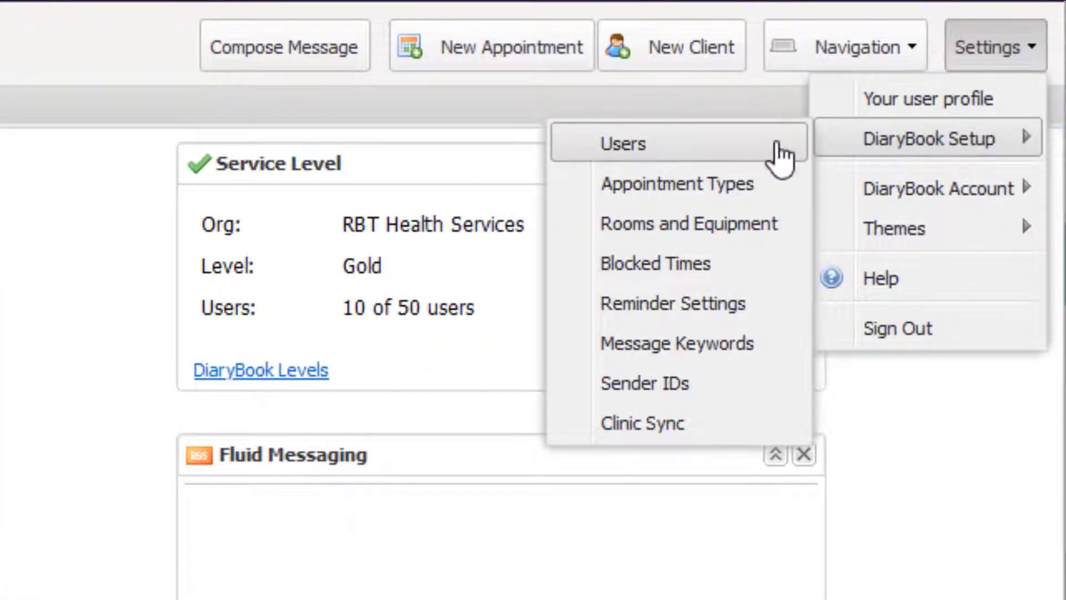
left_click(783, 155)
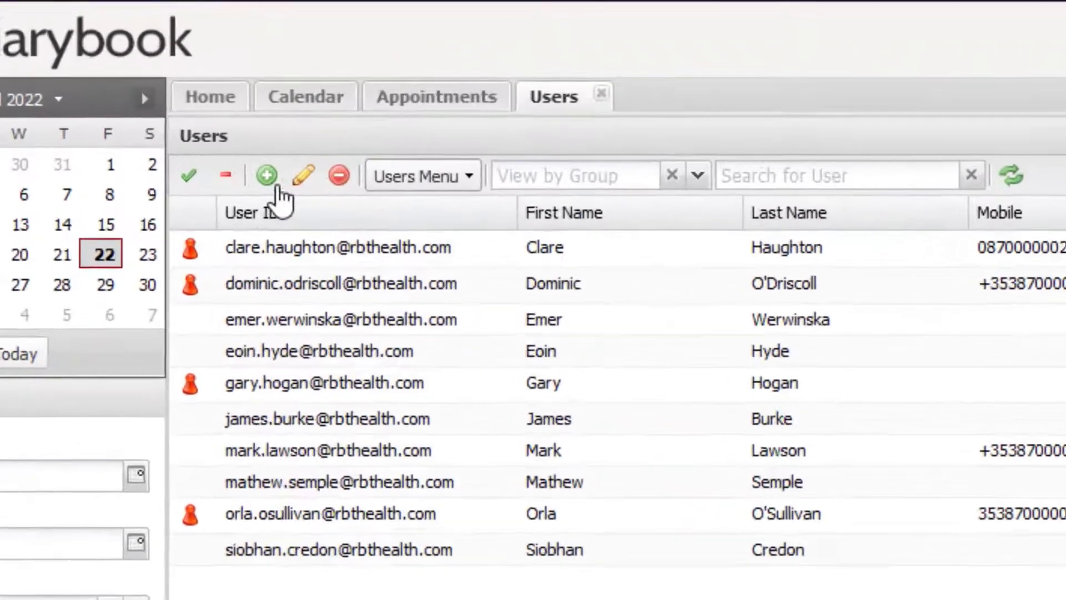
Step: Add a user with the new staff member's first name, last name and work e-mail, and save
left_click(268, 177)
left_click(703, 468)
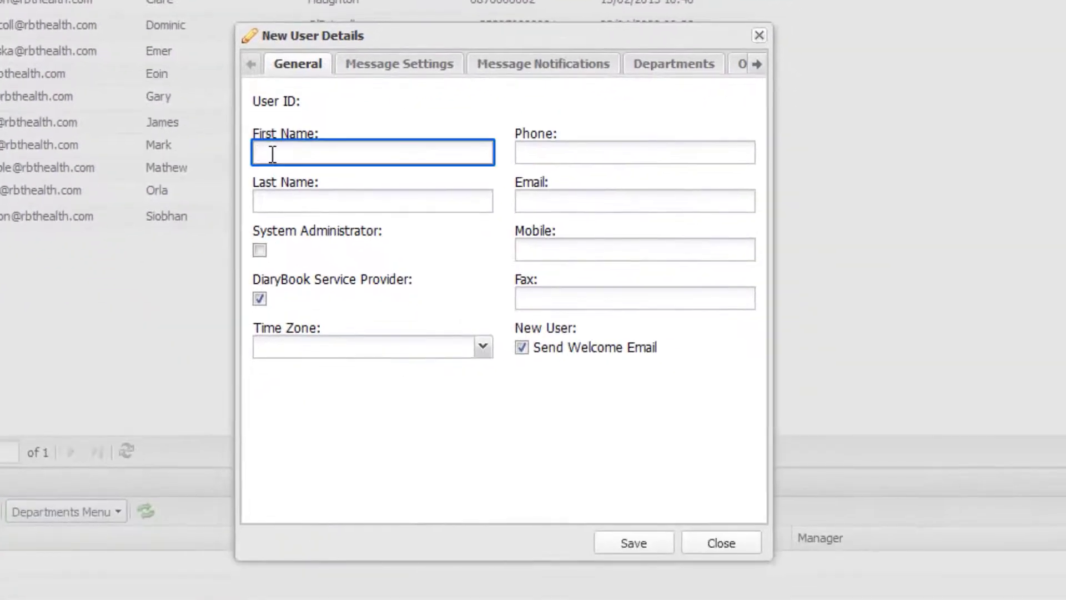
key("Tab")
left_click(549, 201)
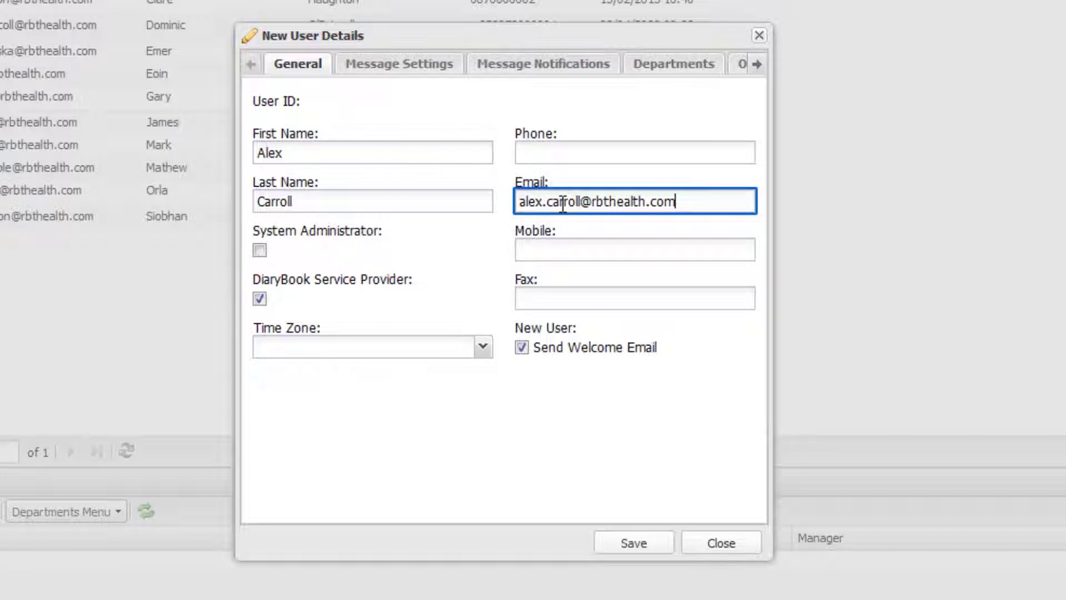
key("Tab")
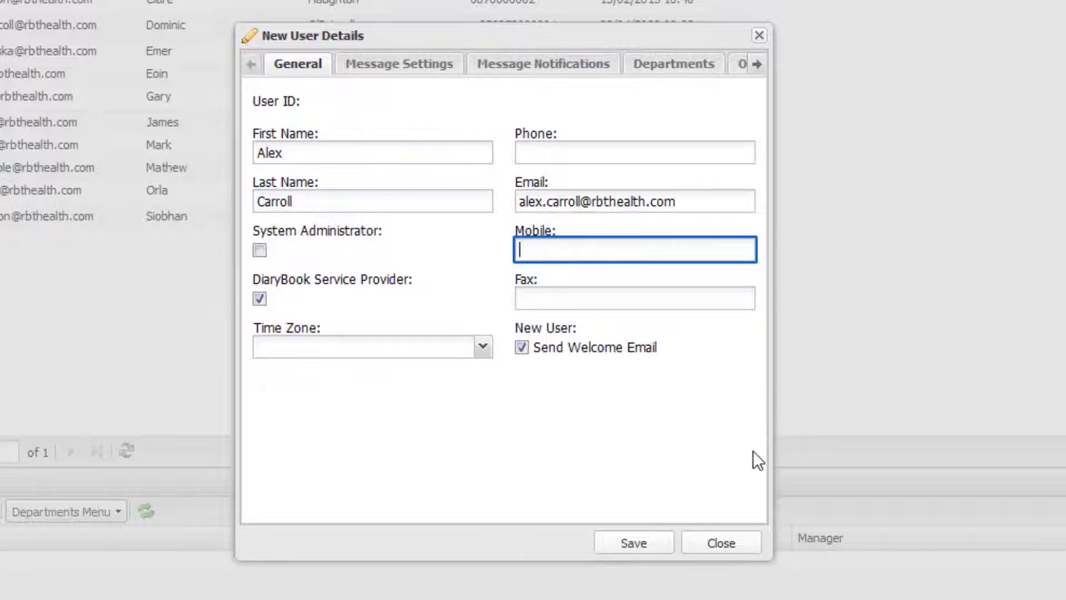
left_click(629, 544)
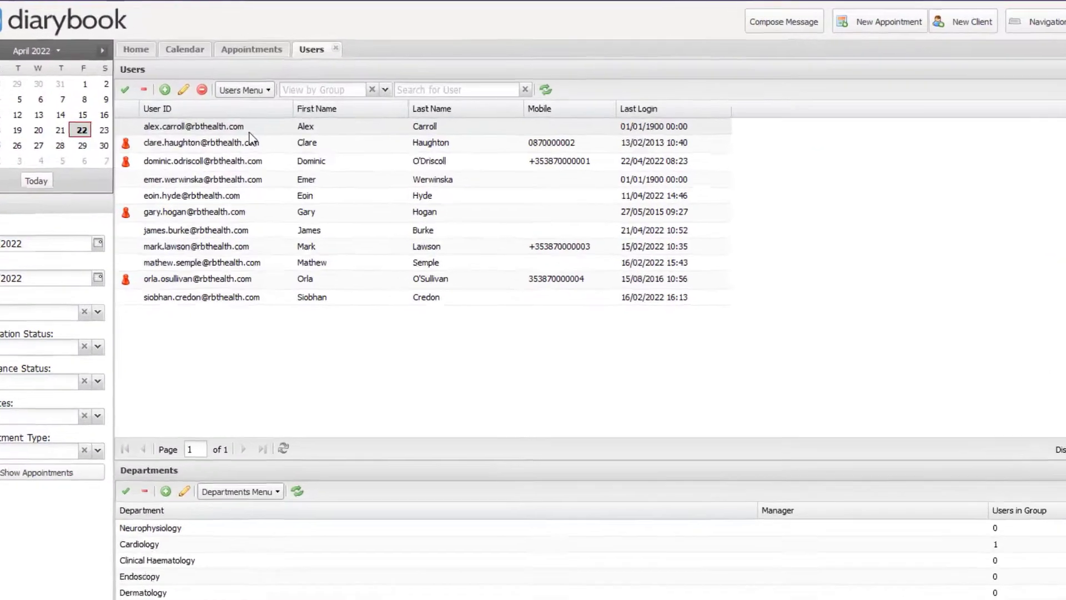
Step: Edit the newly added user and view their Message Settings
left_click(244, 113)
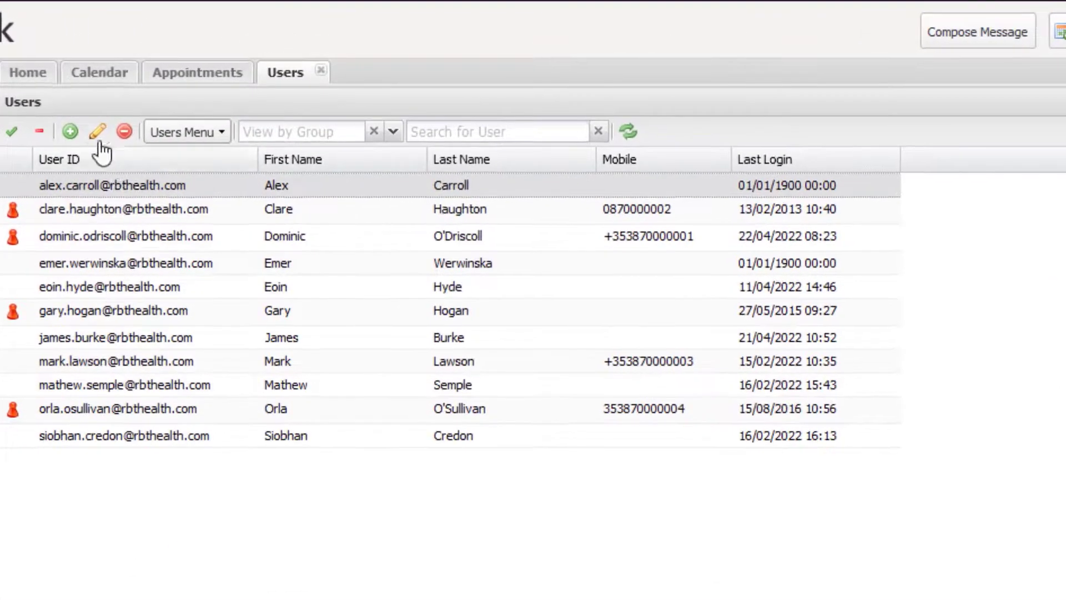
left_click(99, 140)
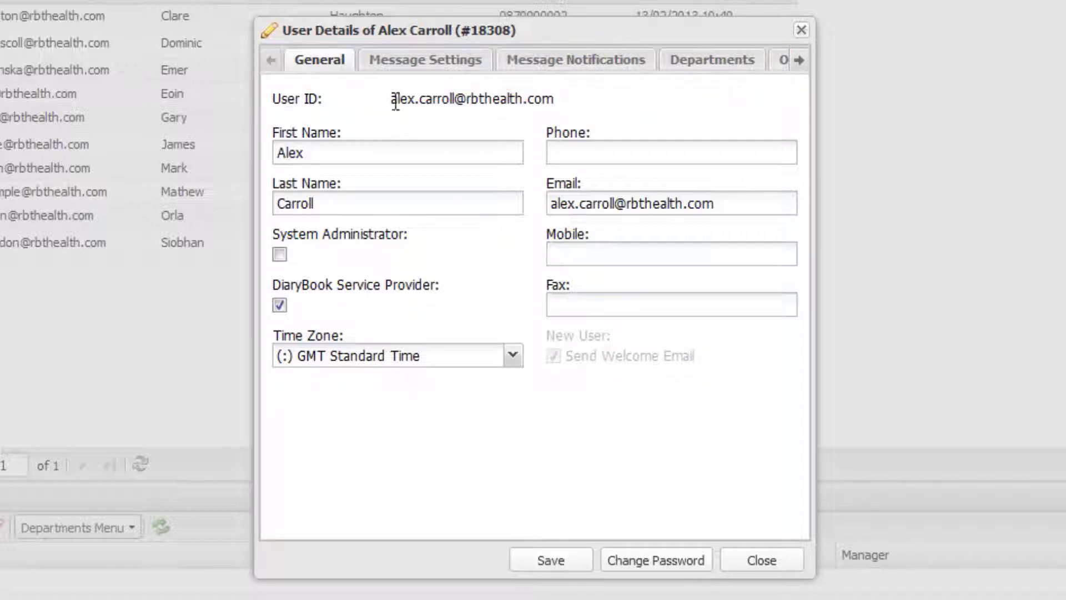
left_click(417, 73)
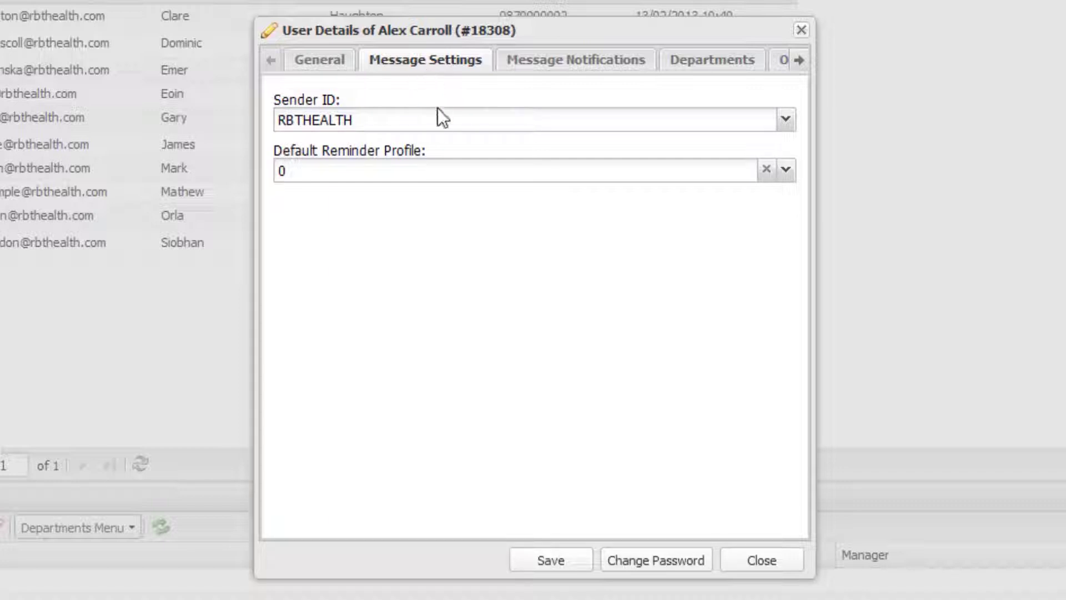
Step: Set the user's default reminder profile to Physio Replies
left_click(432, 169)
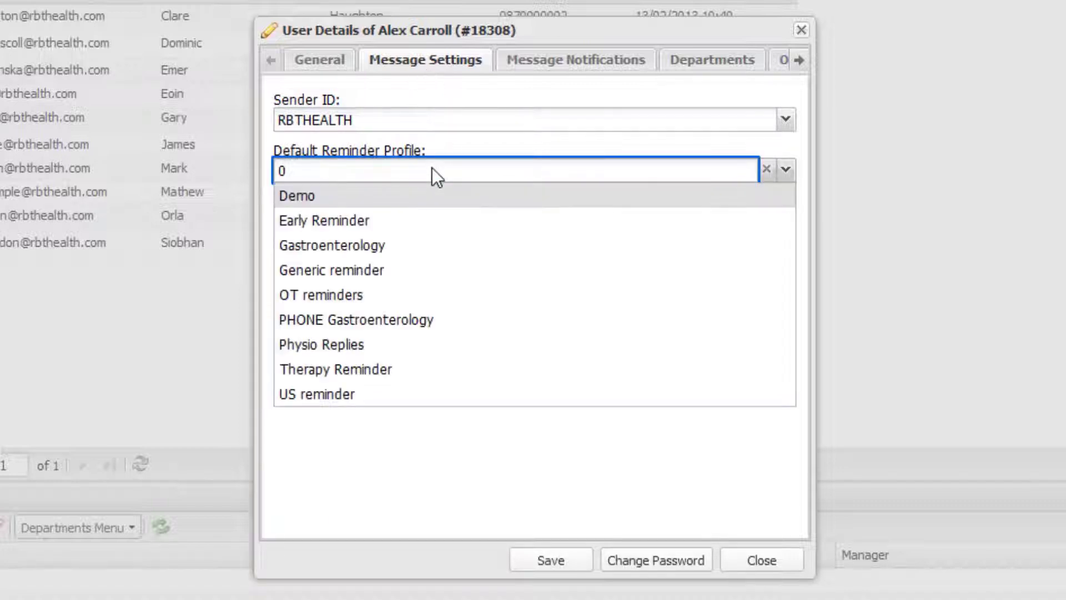
left_click(400, 349)
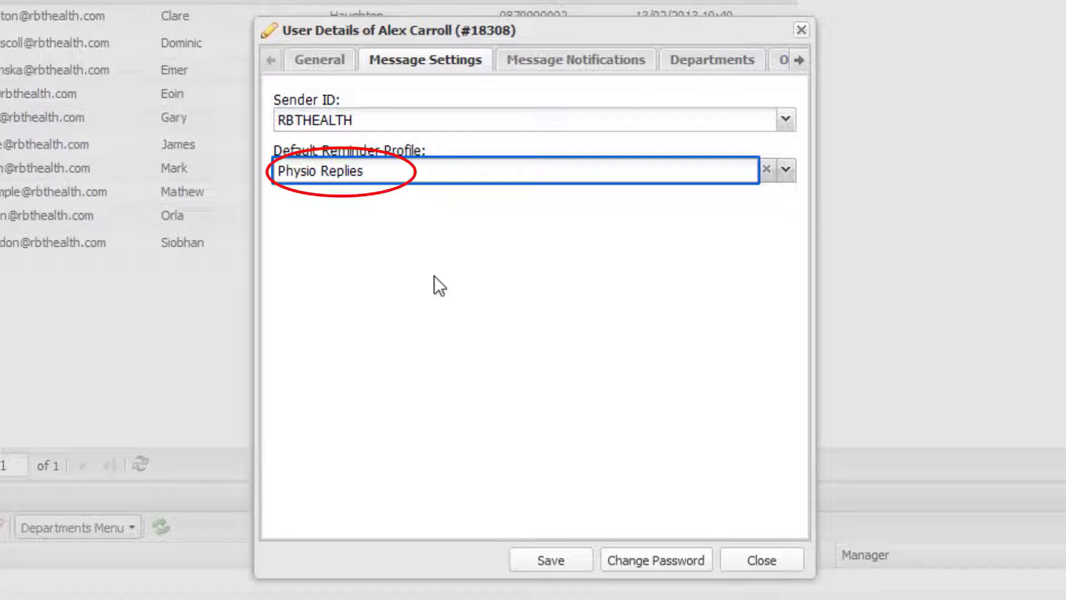
left_click(530, 65)
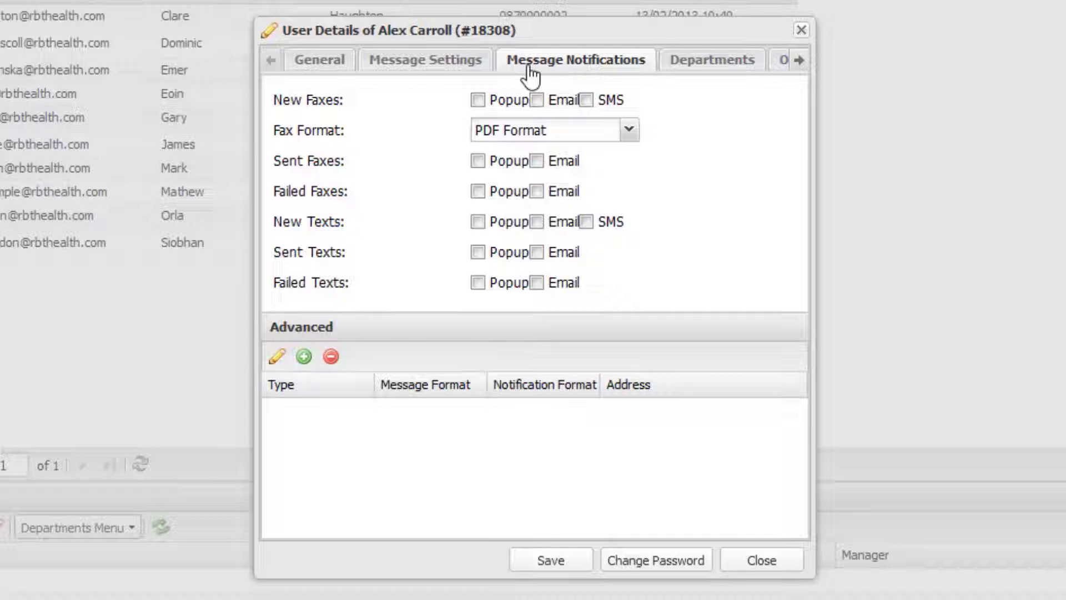
Step: Add the user to the Physiotherapy department
left_click(677, 66)
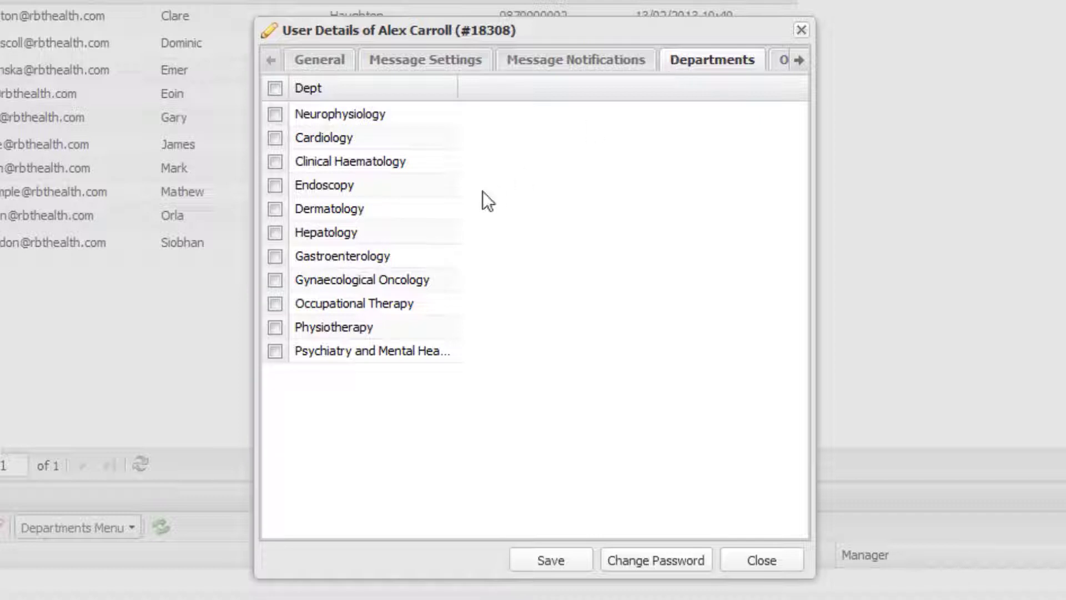
left_click(275, 329)
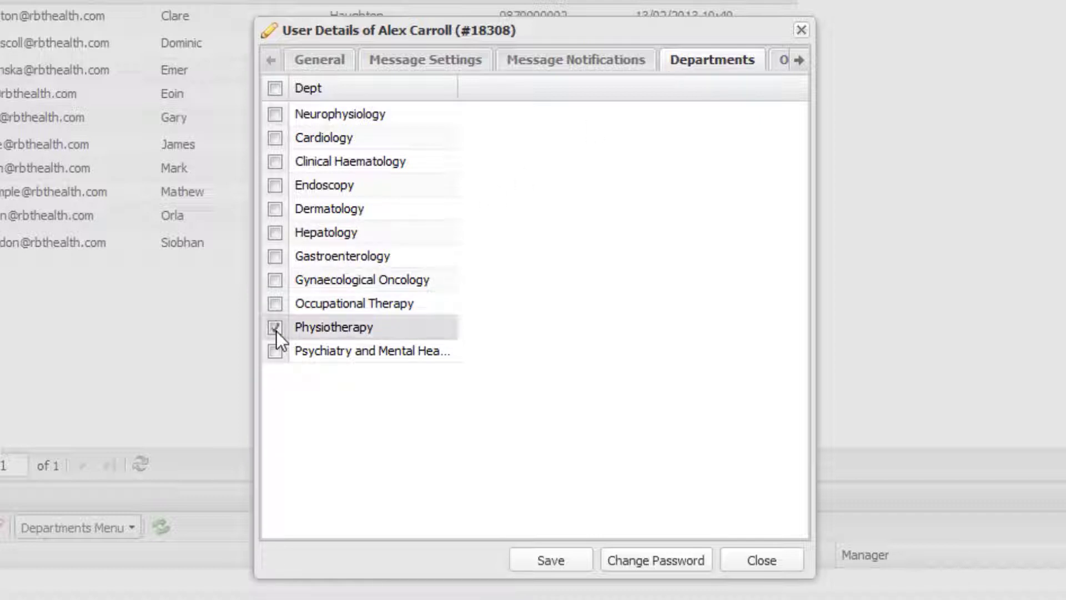
left_click(781, 62)
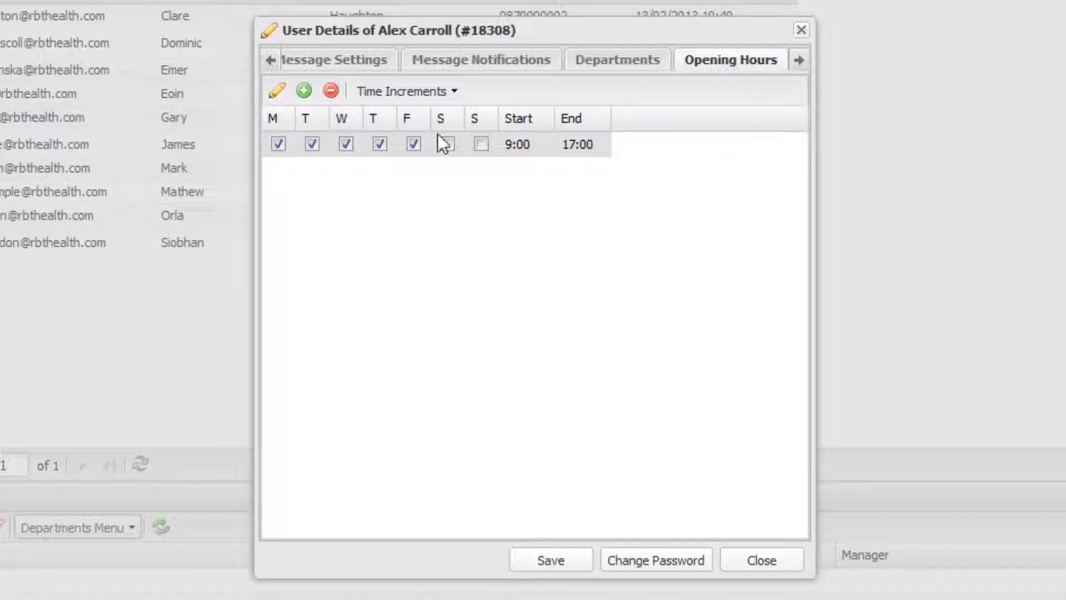
Step: Set hours to 9:00–17:00 Monday, Tuesday, Thursday, Friday and 14:00–17:00 on Wednesday
left_click(278, 92)
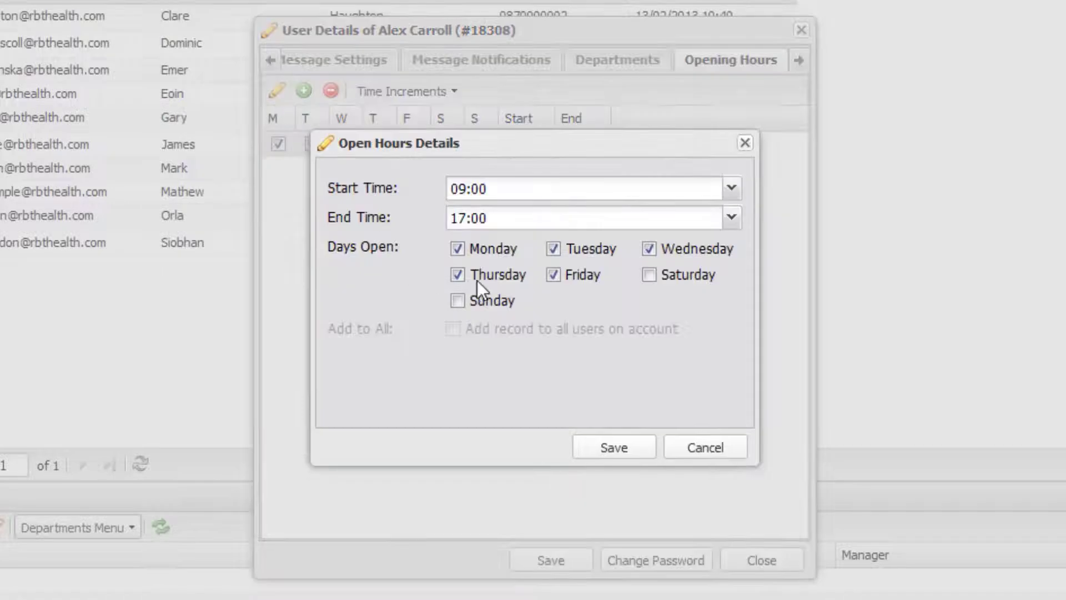
left_click(634, 449)
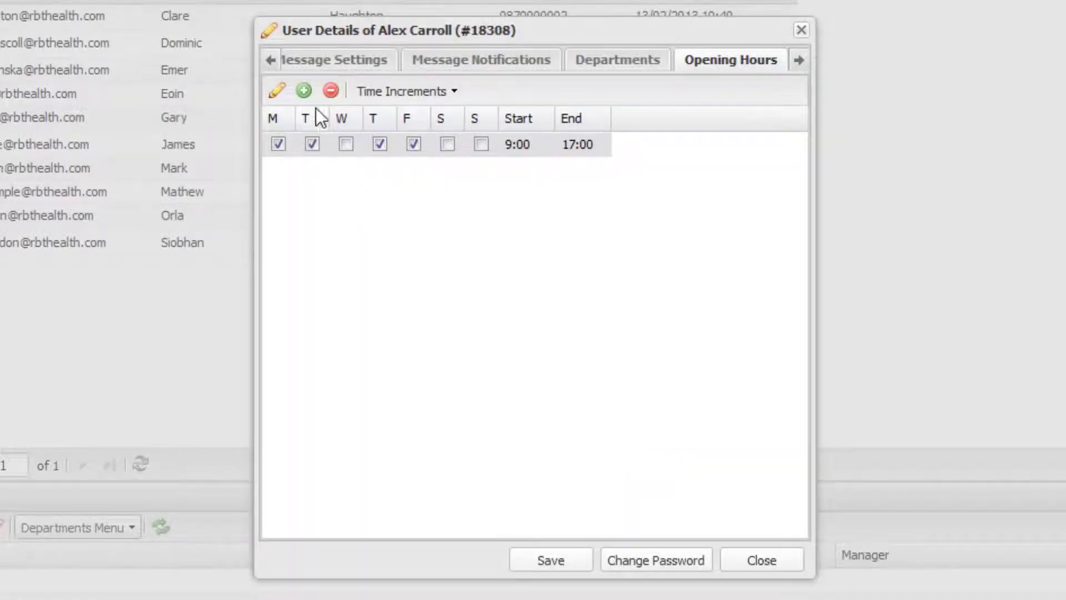
left_click(304, 94)
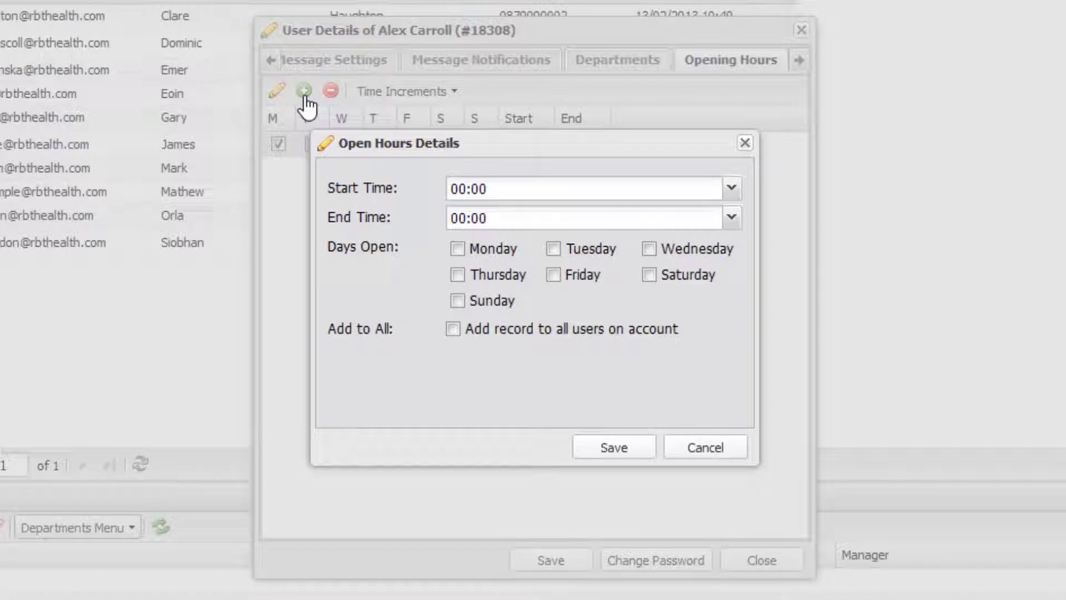
left_click(732, 189)
scroll(555, 279, "down", 15)
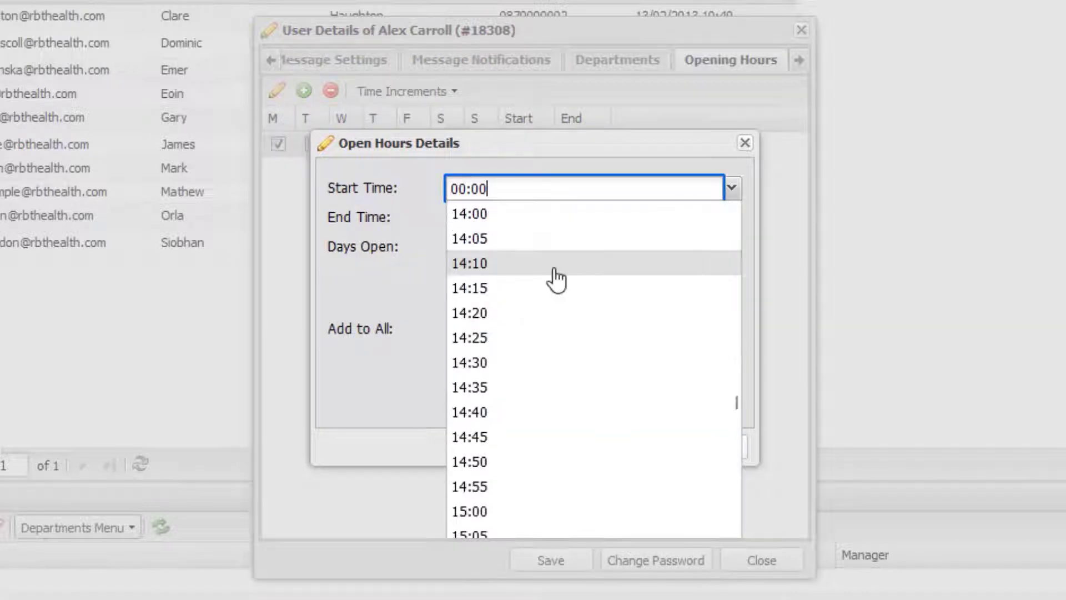
left_click(538, 222)
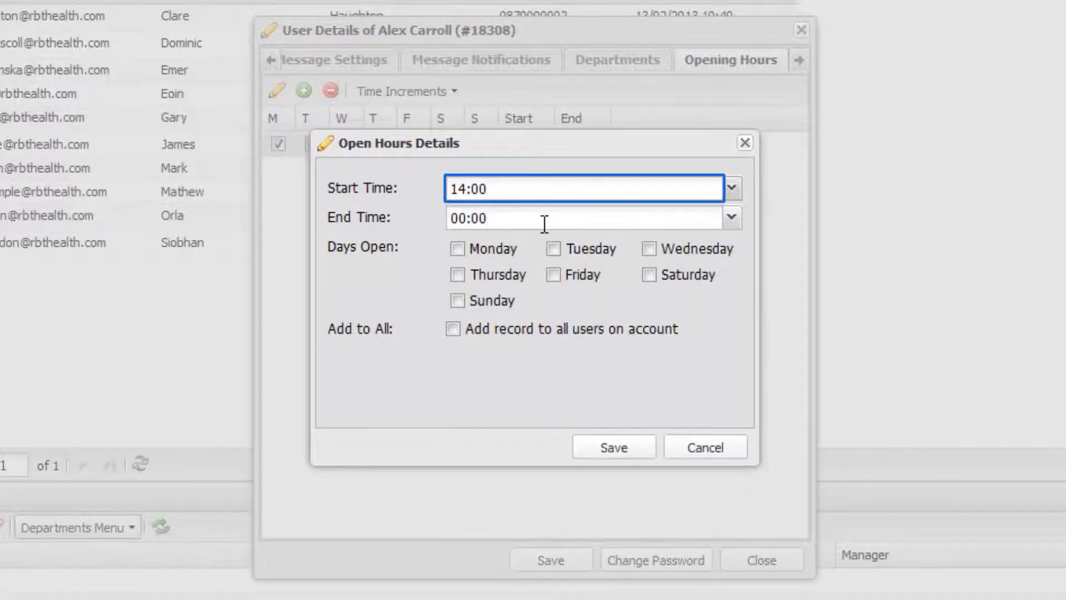
left_click(732, 219)
scroll(542, 339, "down", 17)
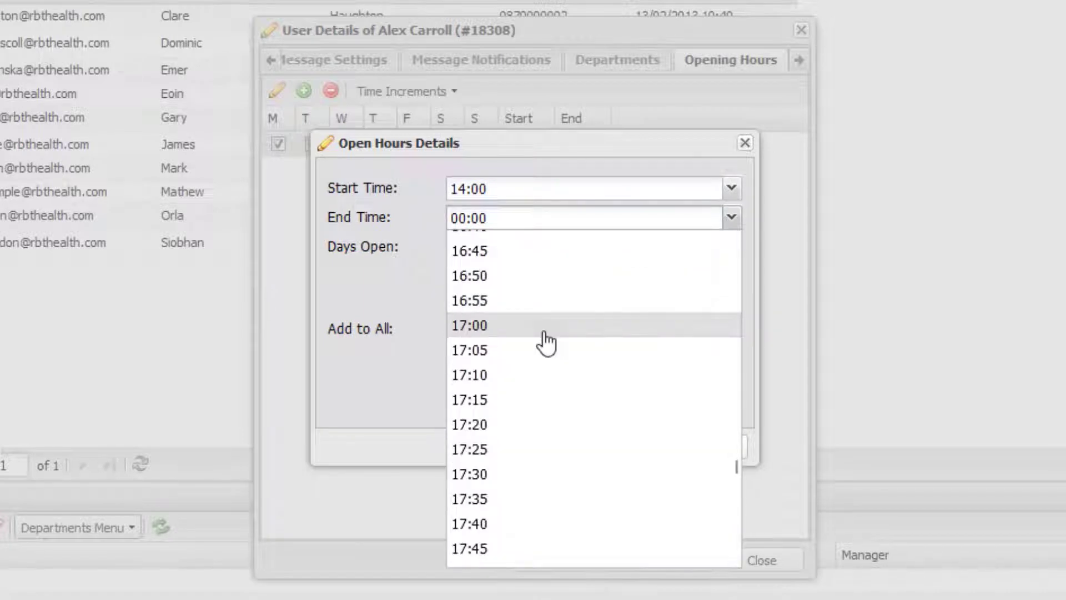
left_click(542, 328)
left_click(650, 249)
left_click(623, 448)
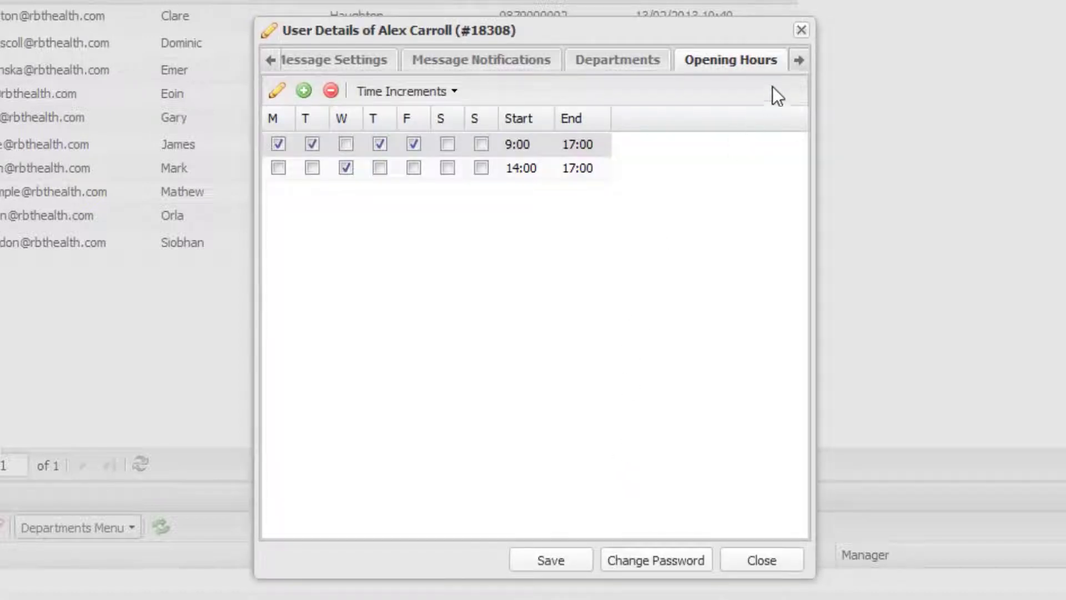
Step: Bring up the user's Advanced User Settings
left_click(800, 72)
left_click(796, 72)
left_click(771, 72)
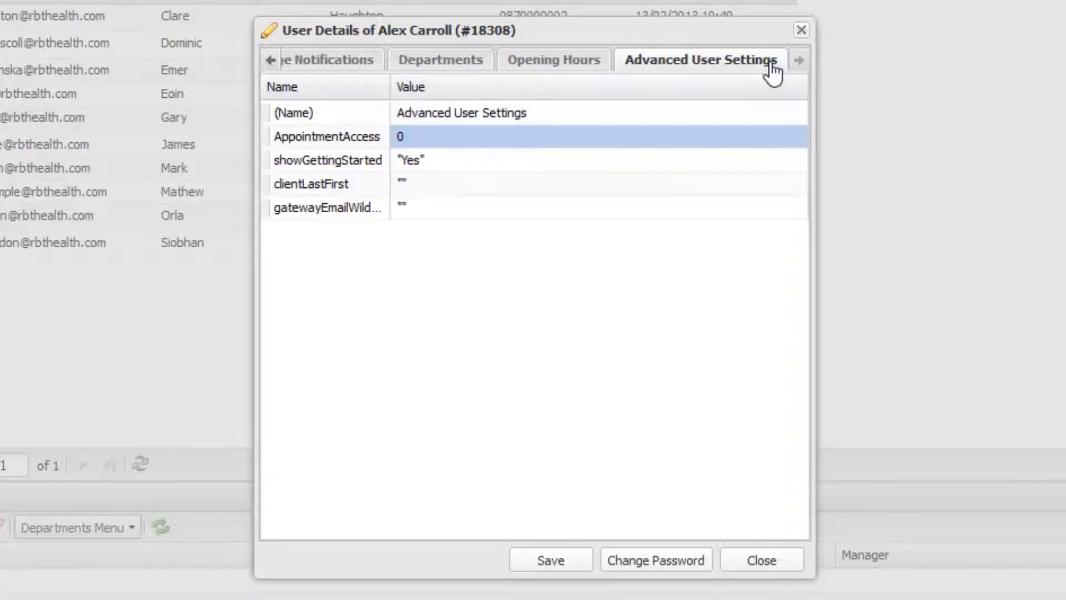
Step: Change AppointmentAccess to 2 and save the user's details
left_click(418, 136)
type("2")
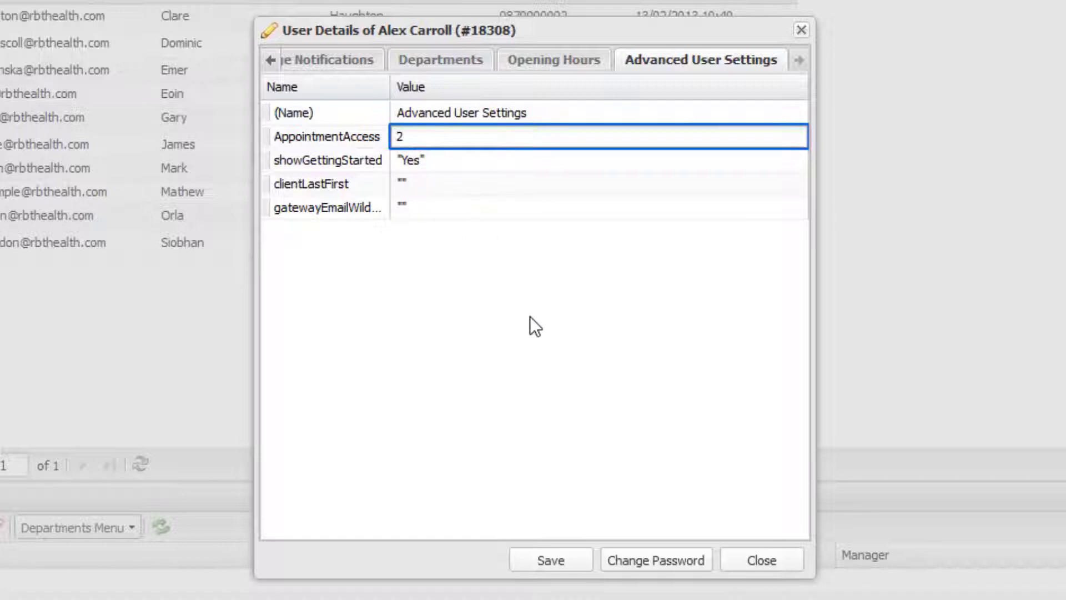
key("Tab")
left_click(551, 561)
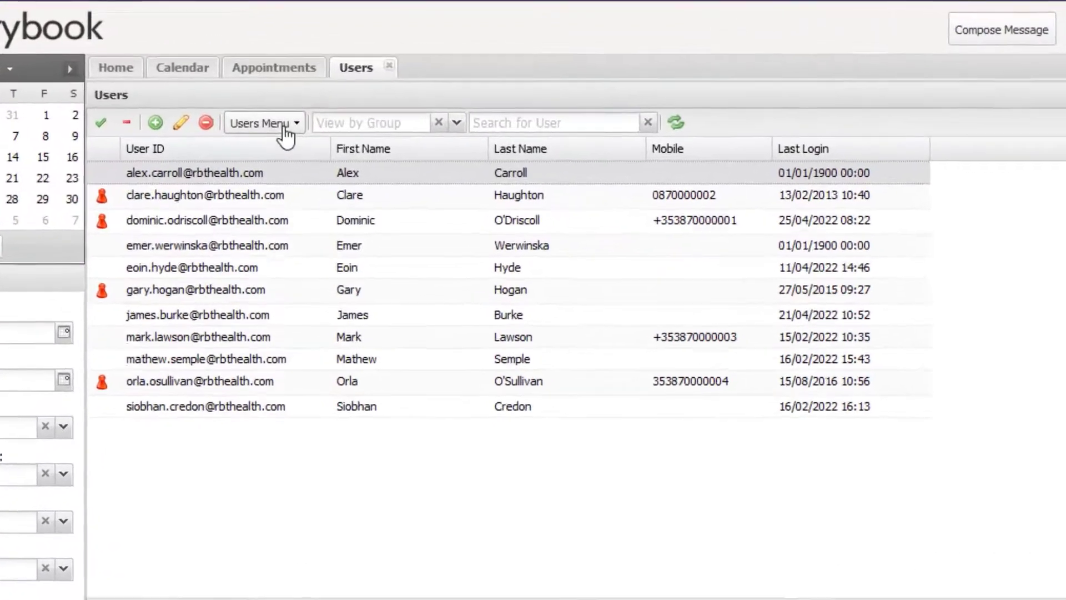
Step: Send the new user a welcome e-mail via Admin and dismiss the confirmation
left_click(257, 83)
mouse_move(304, 373)
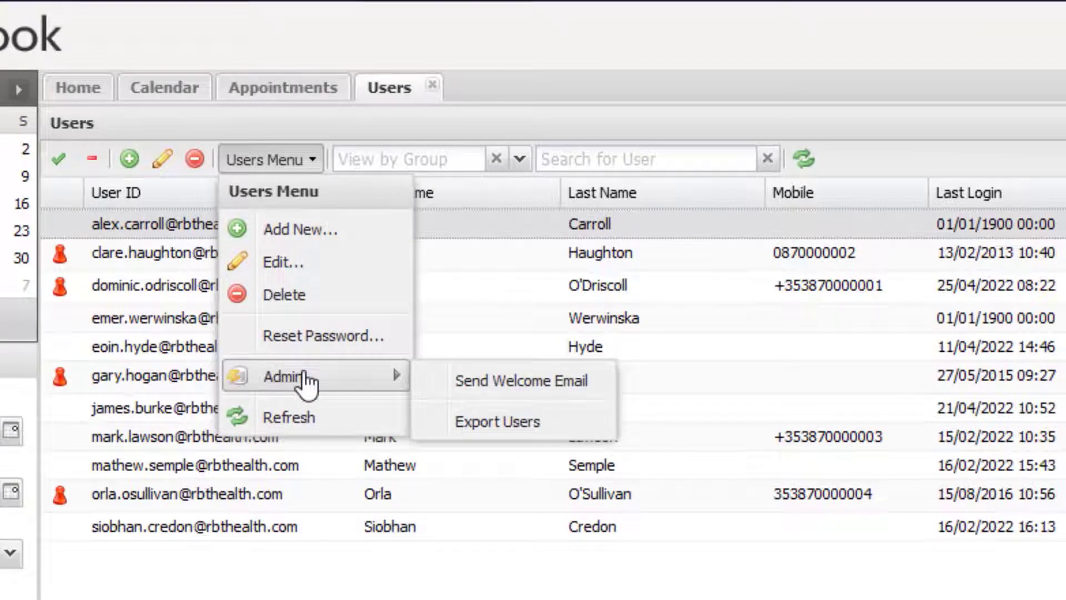
left_click(469, 383)
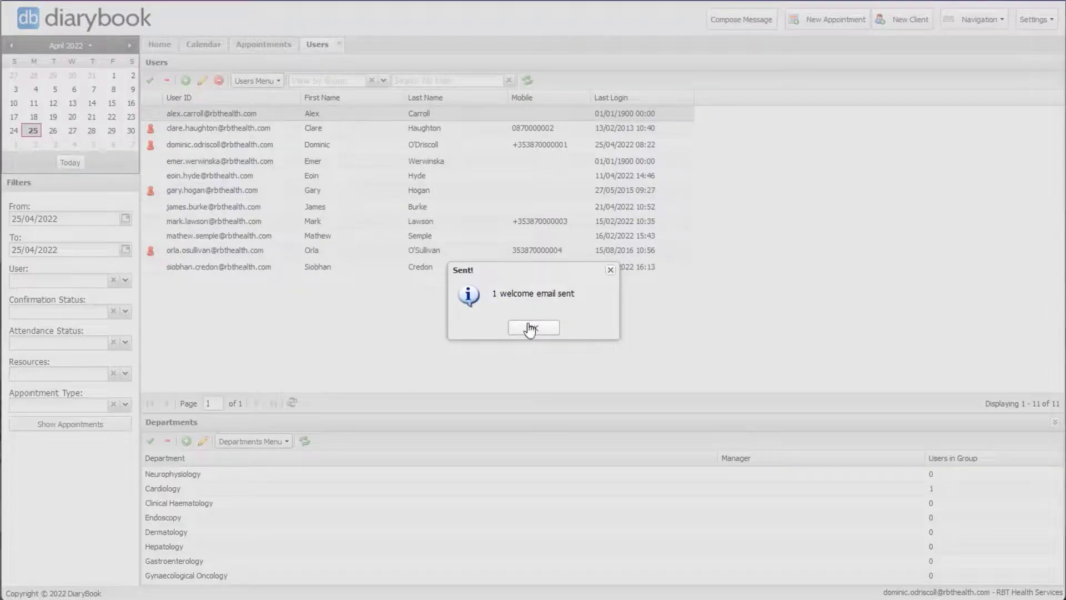
left_click(531, 329)
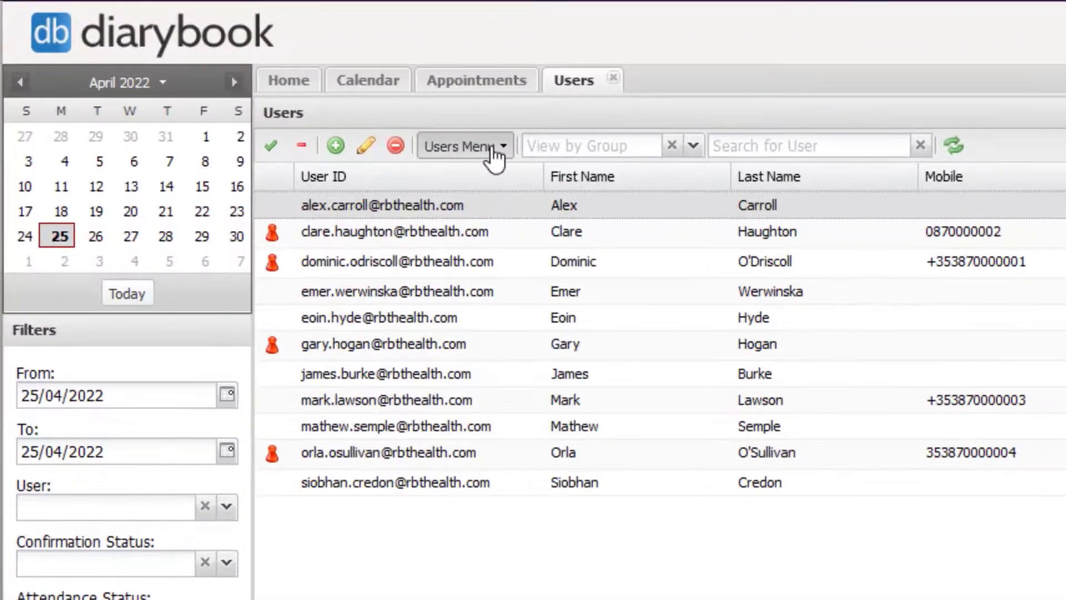
left_click(272, 81)
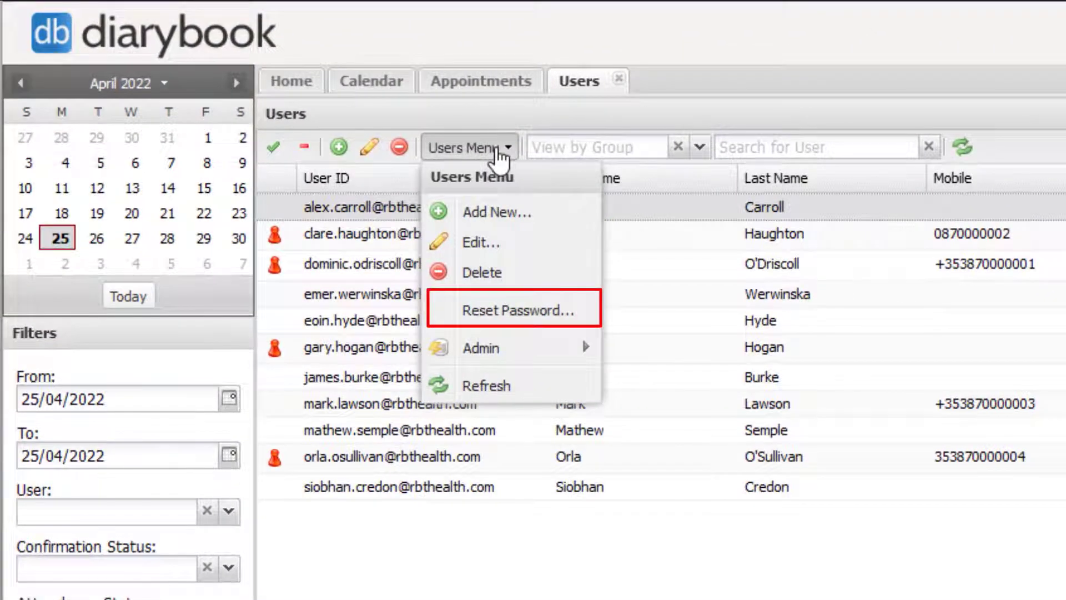
left_click(497, 150)
left_click(378, 154)
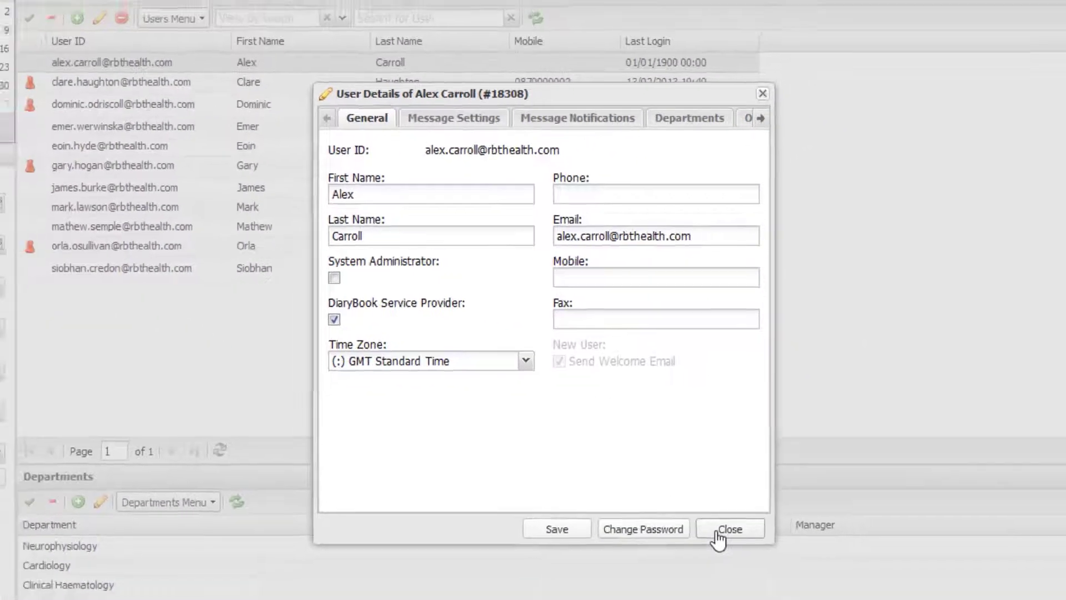
left_click(762, 571)
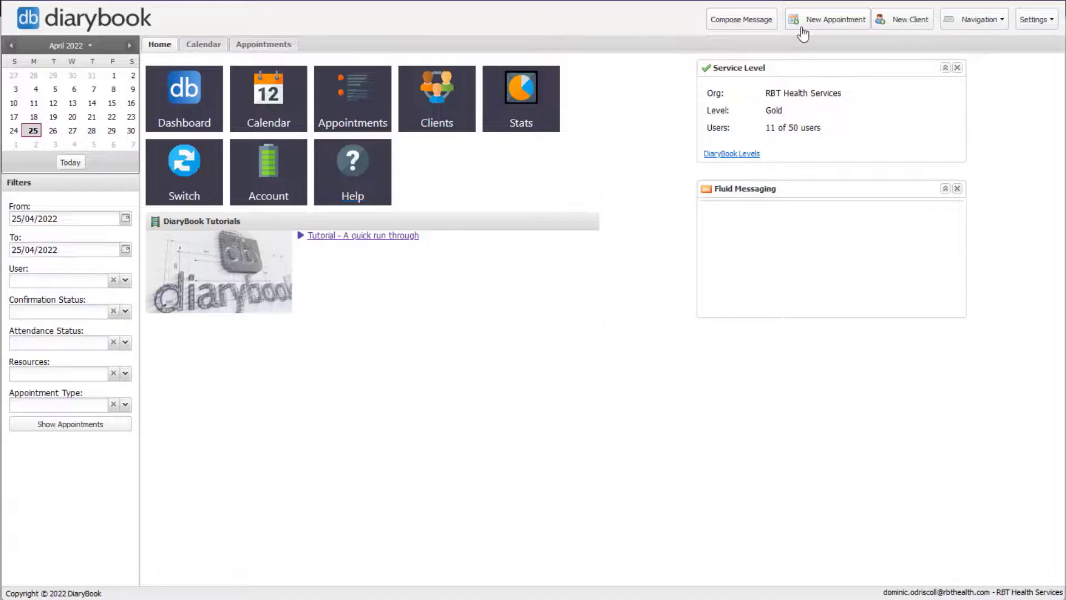
Step: Open a blank New Appointment form from the toolbar
left_click(802, 26)
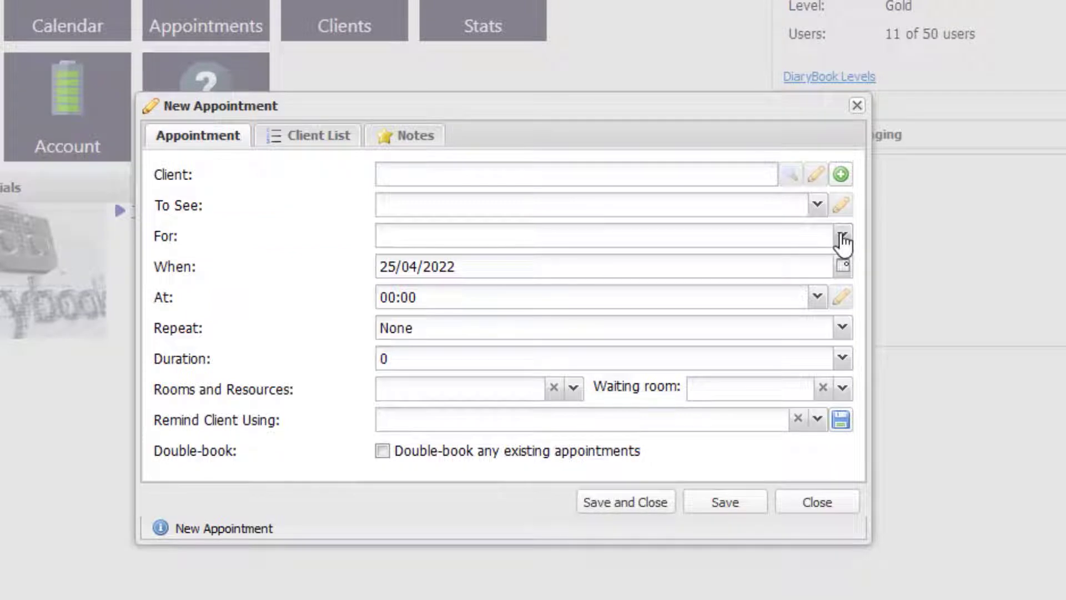
Step: Review the available appointment types and choose Family Therapy
left_click(842, 238)
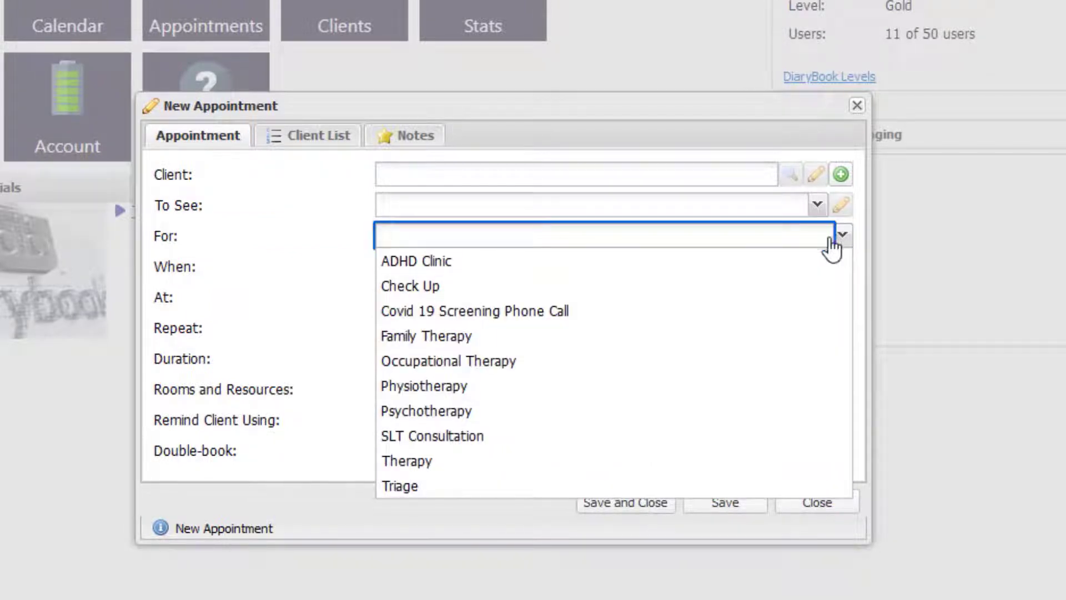
left_click(538, 337)
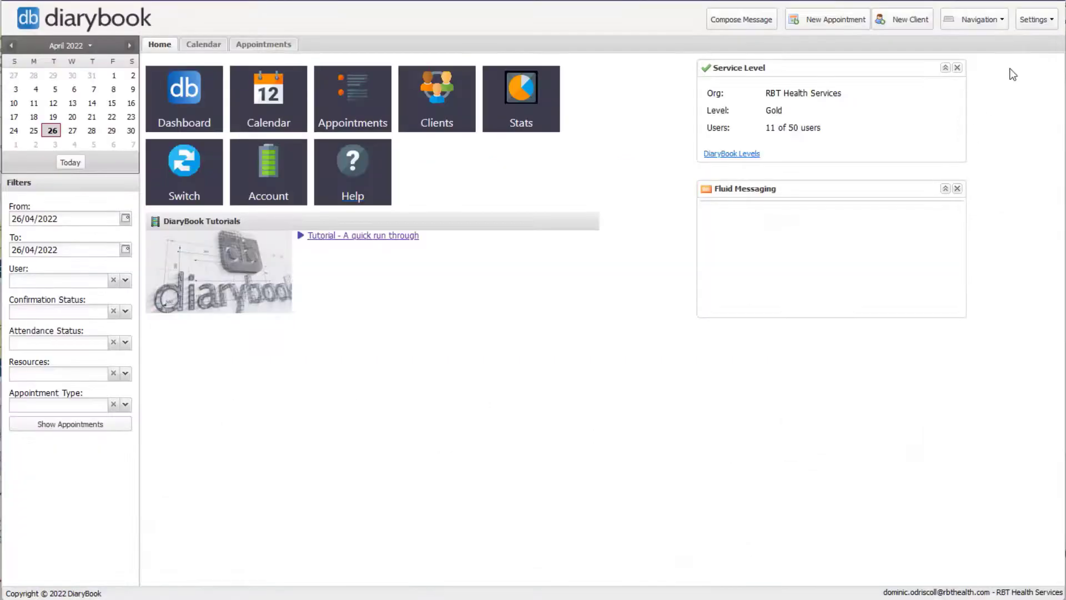
Step: From Settings > DiaryBook Setup > Appointment Types, start a new blank appointment type
left_click(1033, 26)
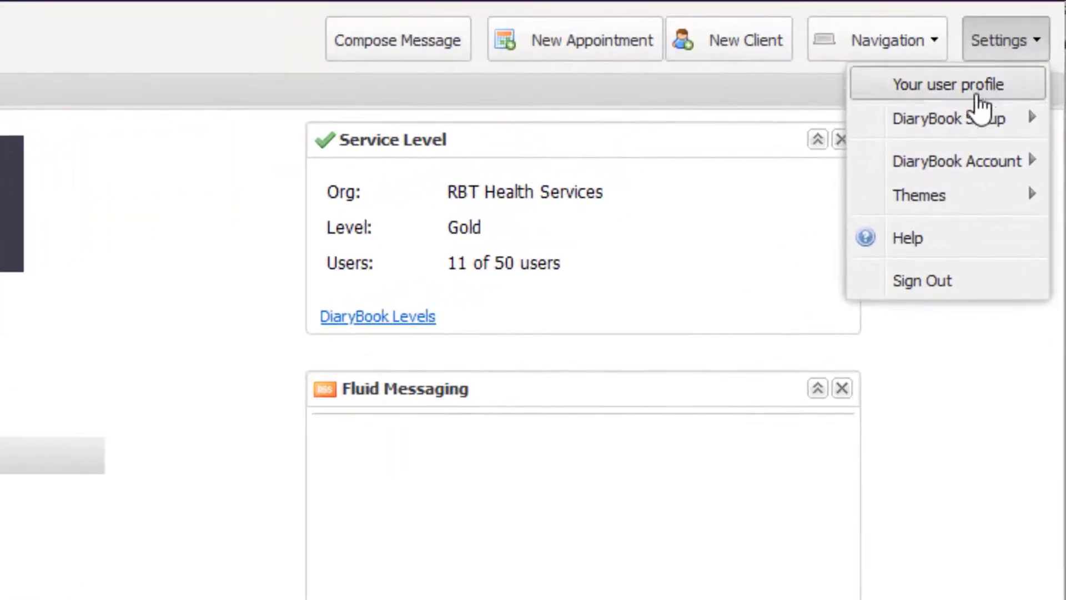
mouse_move(1018, 60)
left_click(743, 167)
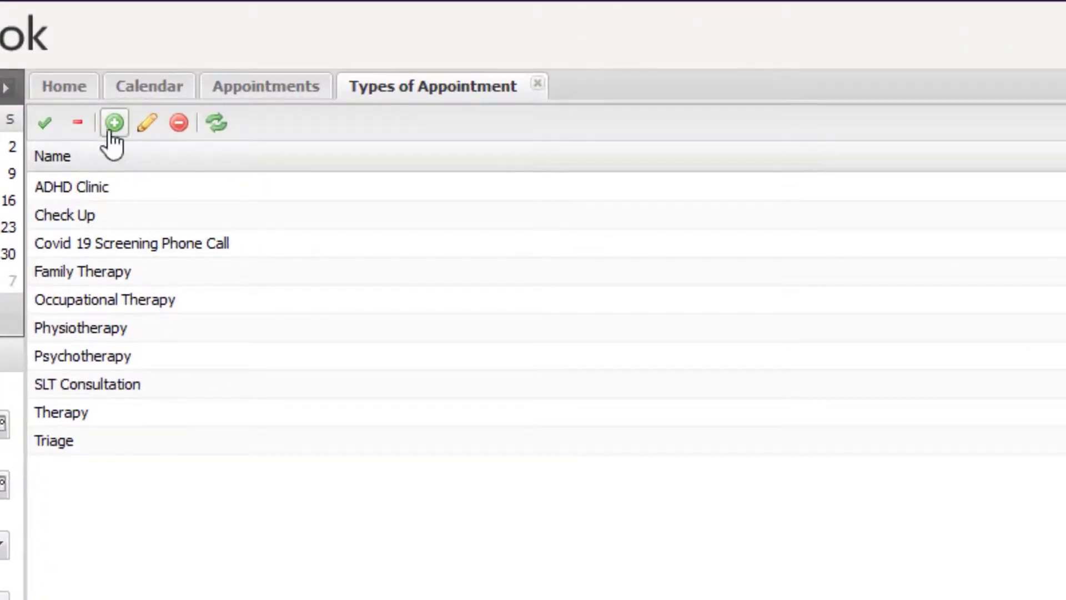
left_click(113, 123)
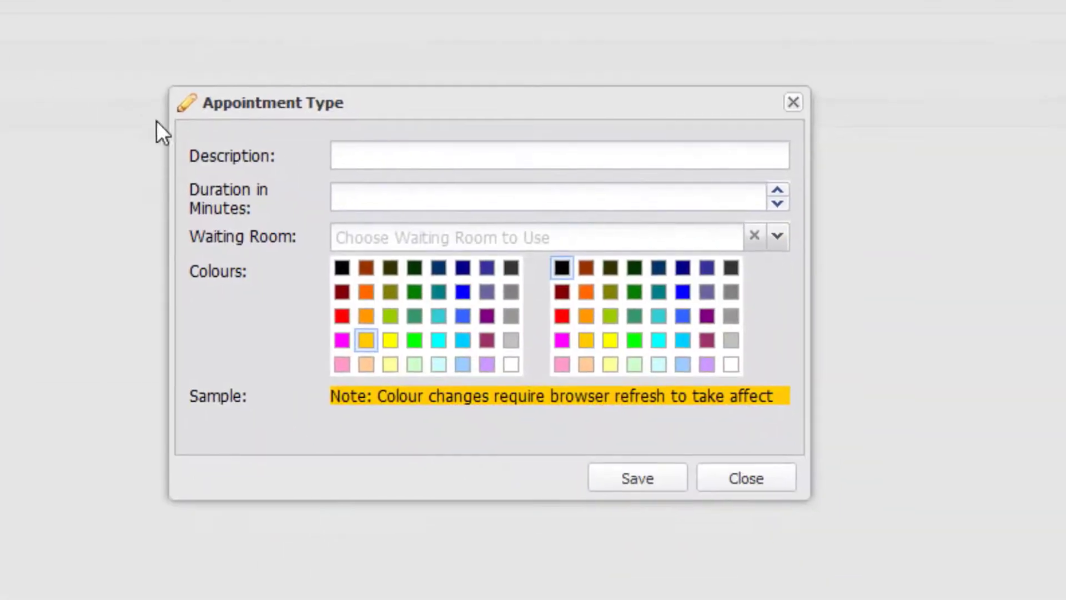
Step: Save appointment type 'Consultation - 30': 30 minutes, Ground floor east waiting room, light yellow colour
left_click(353, 153)
type("Consultation")
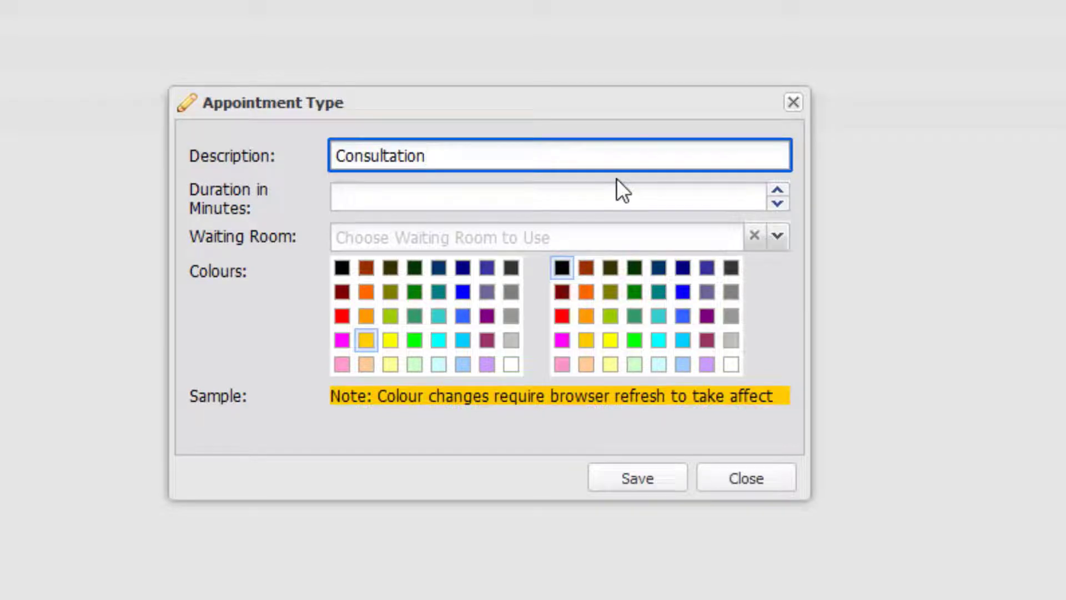
type(" - 30")
key("Tab")
type("30")
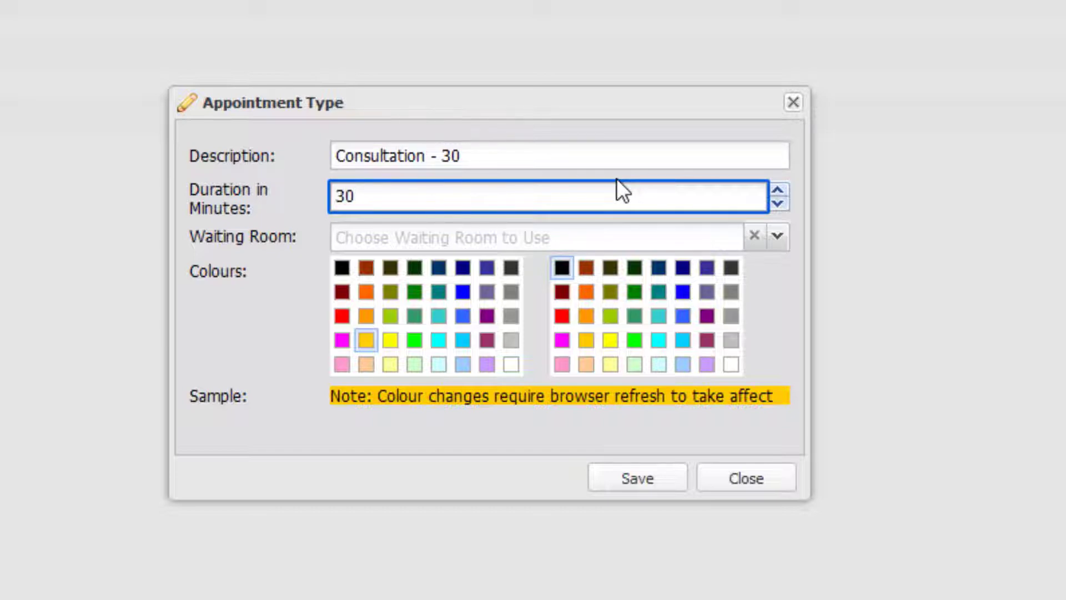
key("Tab")
left_click(778, 237)
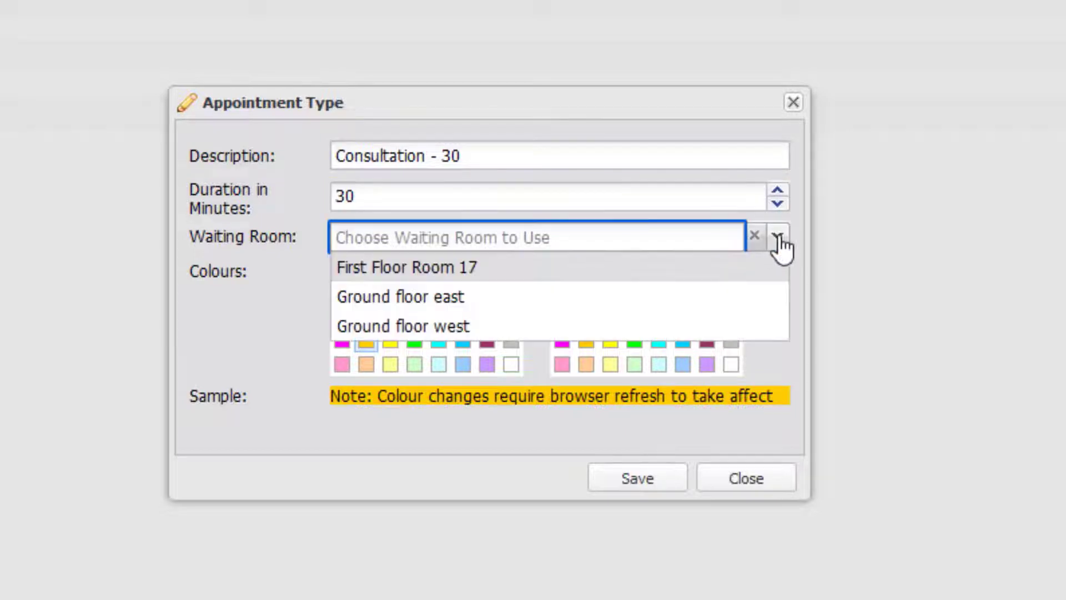
left_click(517, 309)
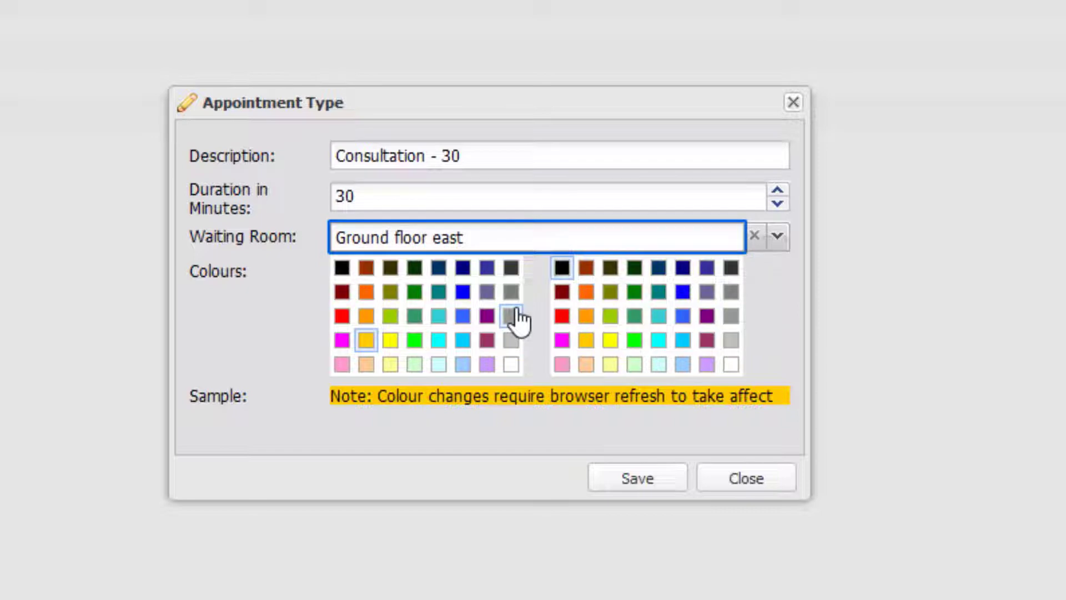
left_click(390, 365)
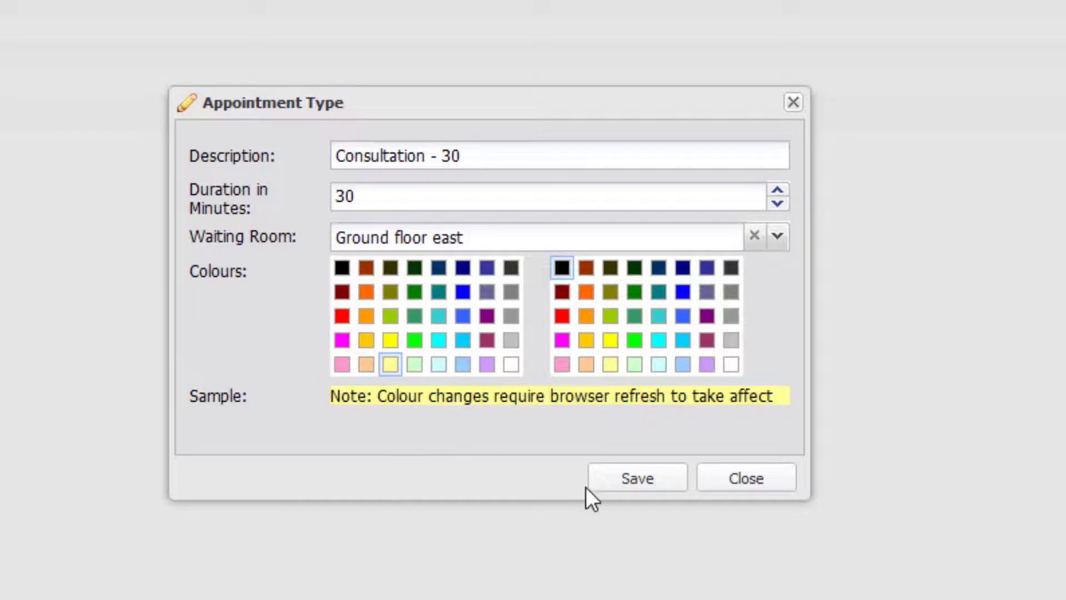
left_click(638, 478)
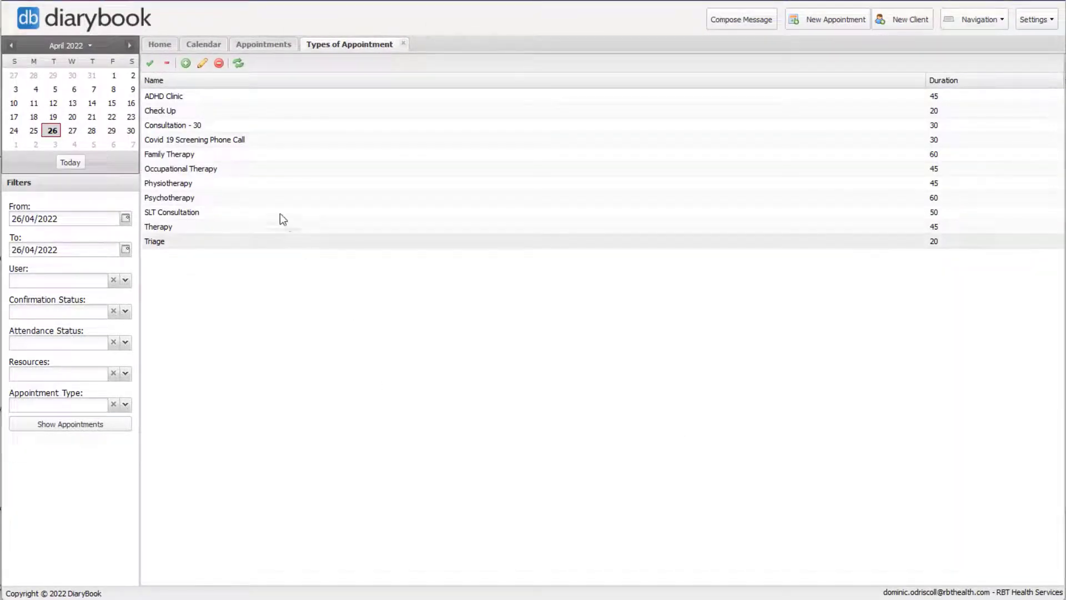
Step: Add and save appointment type 'Consultation - 60' with a 60-minute duration
left_click(185, 63)
left_click(540, 245)
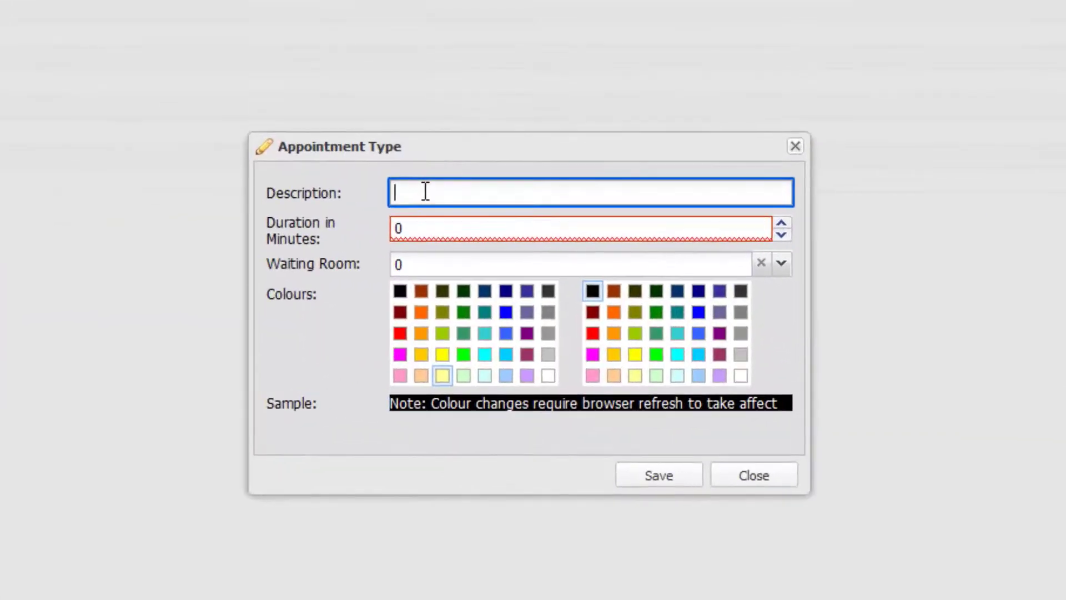
type("Consultation - 60")
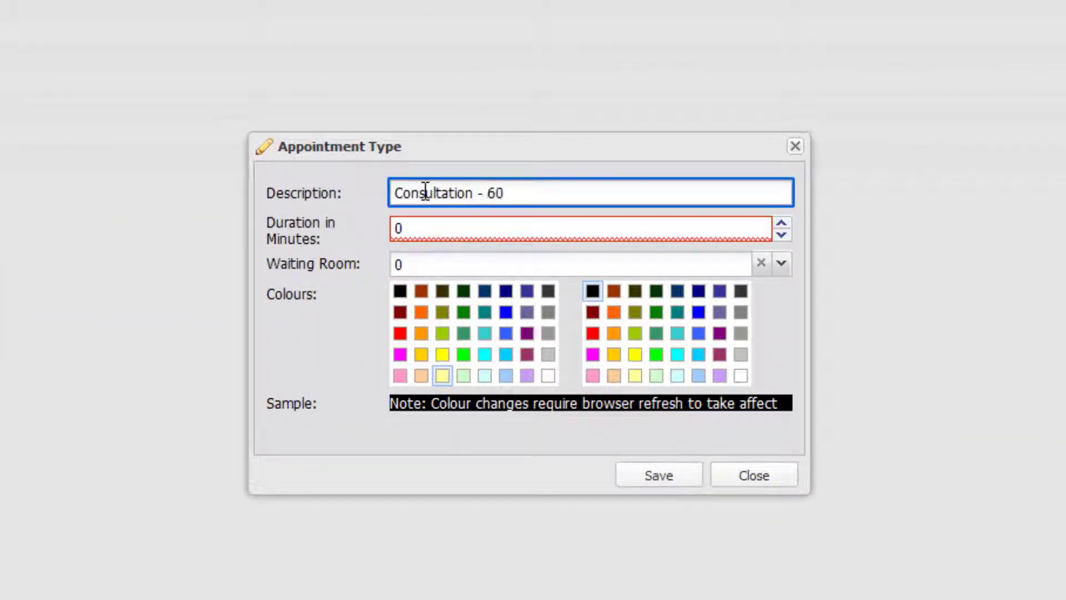
key("Tab")
type("60")
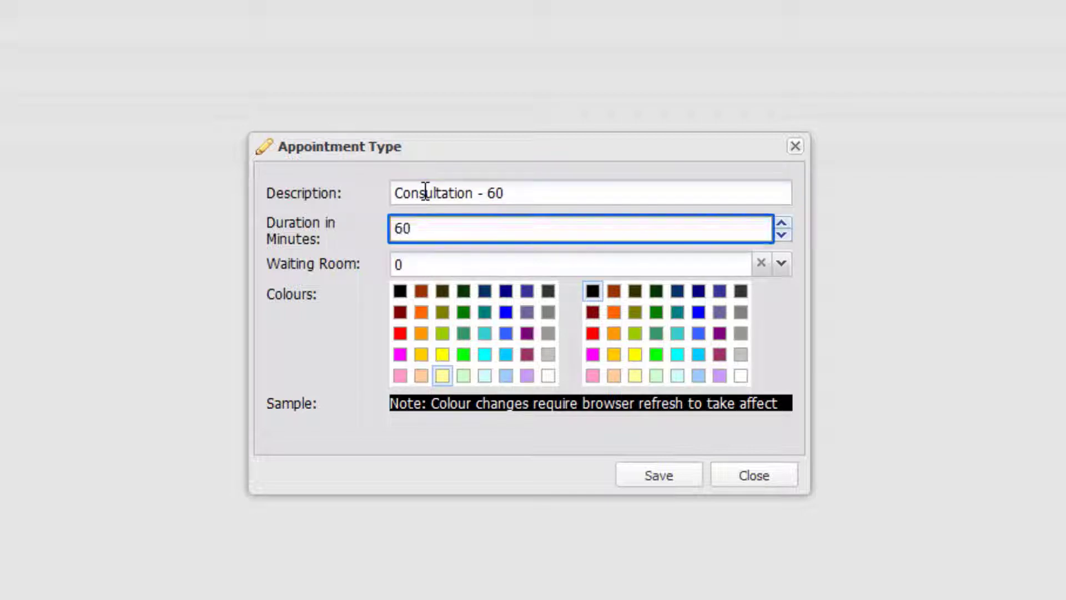
key("Tab")
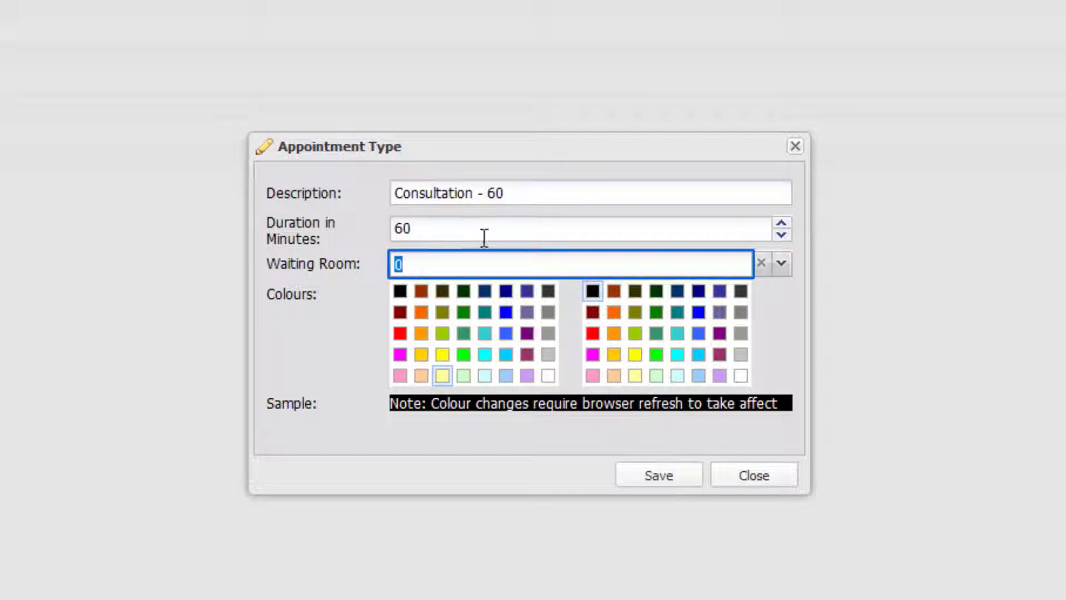
left_click(669, 481)
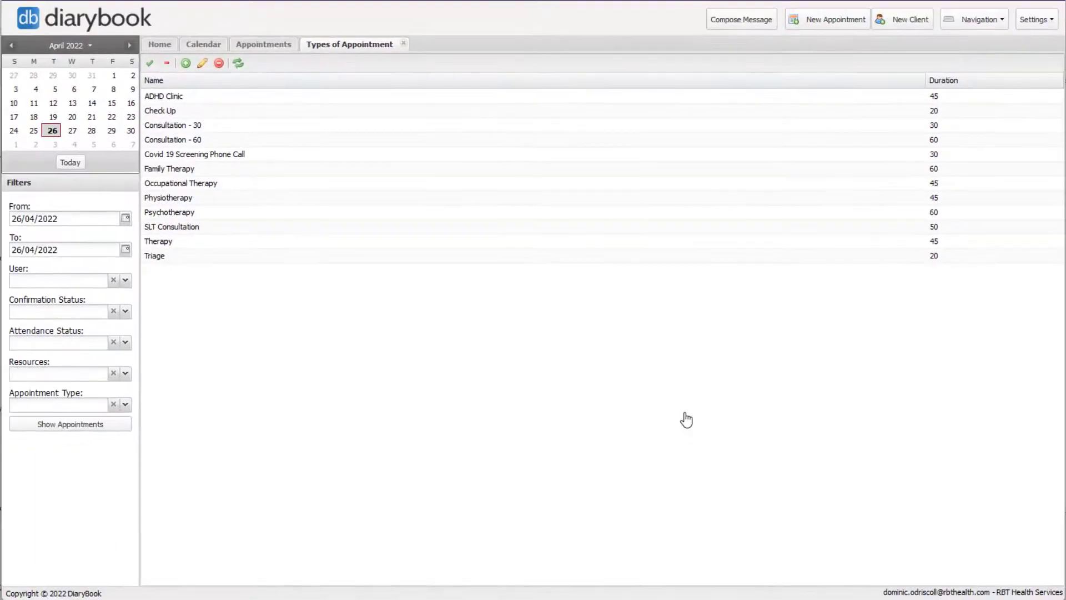
left_click(828, 20)
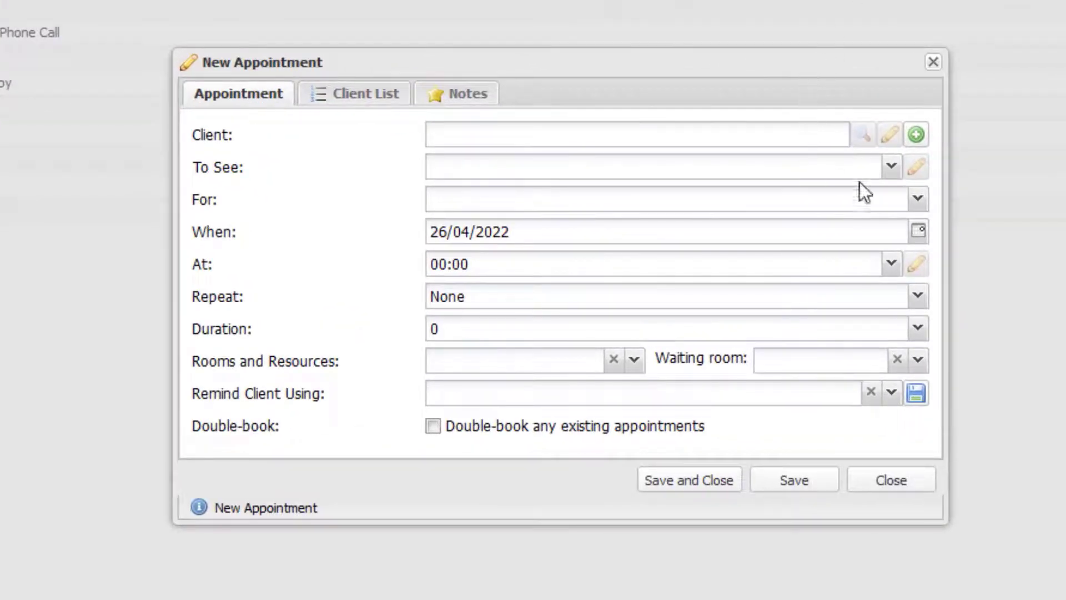
left_click(917, 199)
left_click(854, 278)
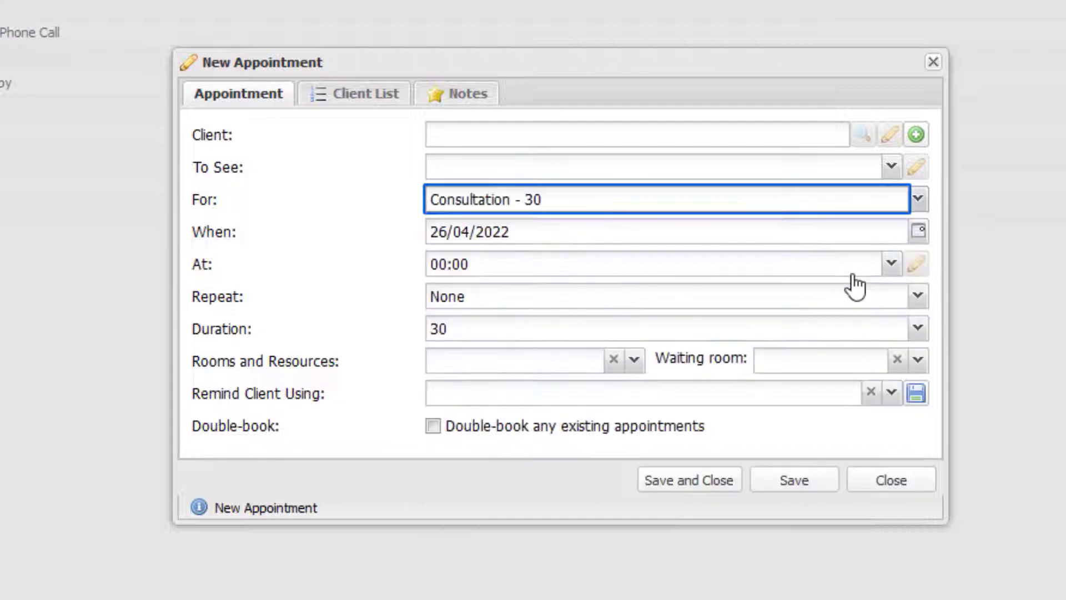
left_click(925, 203)
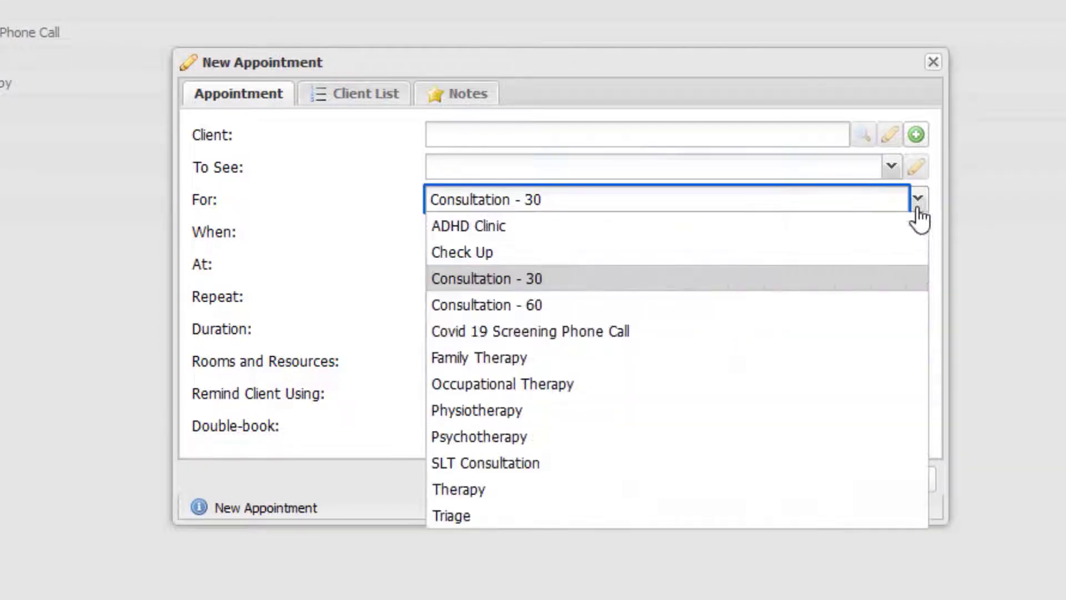
left_click(884, 304)
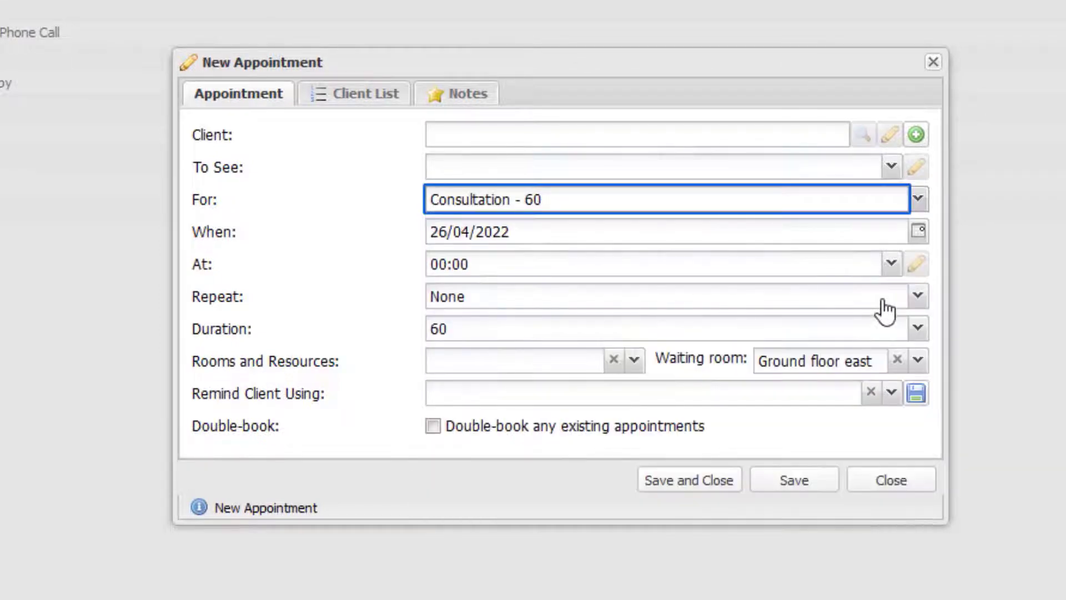
left_click(883, 478)
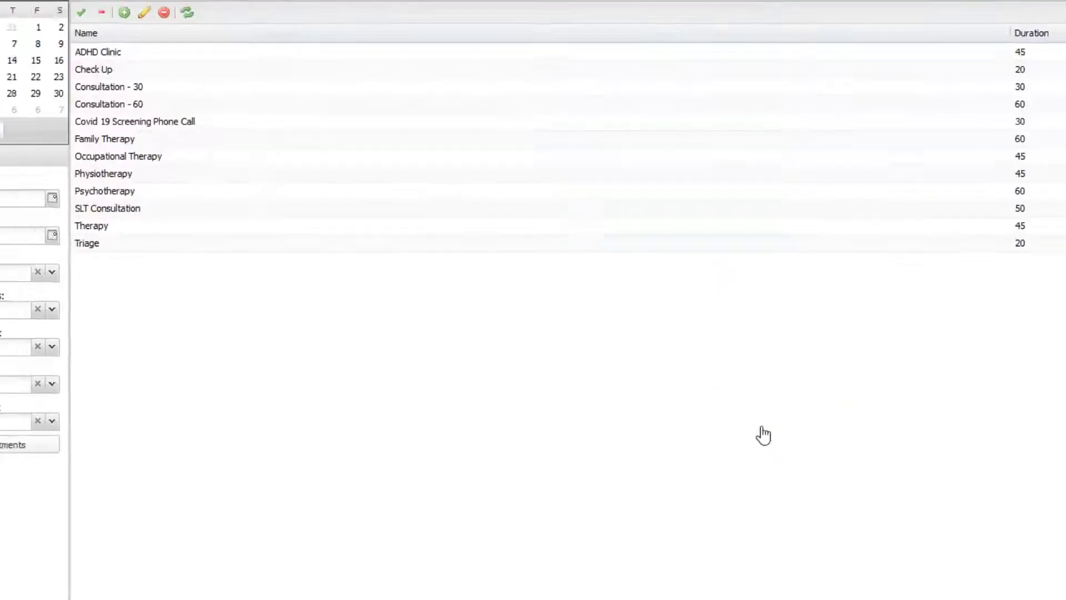
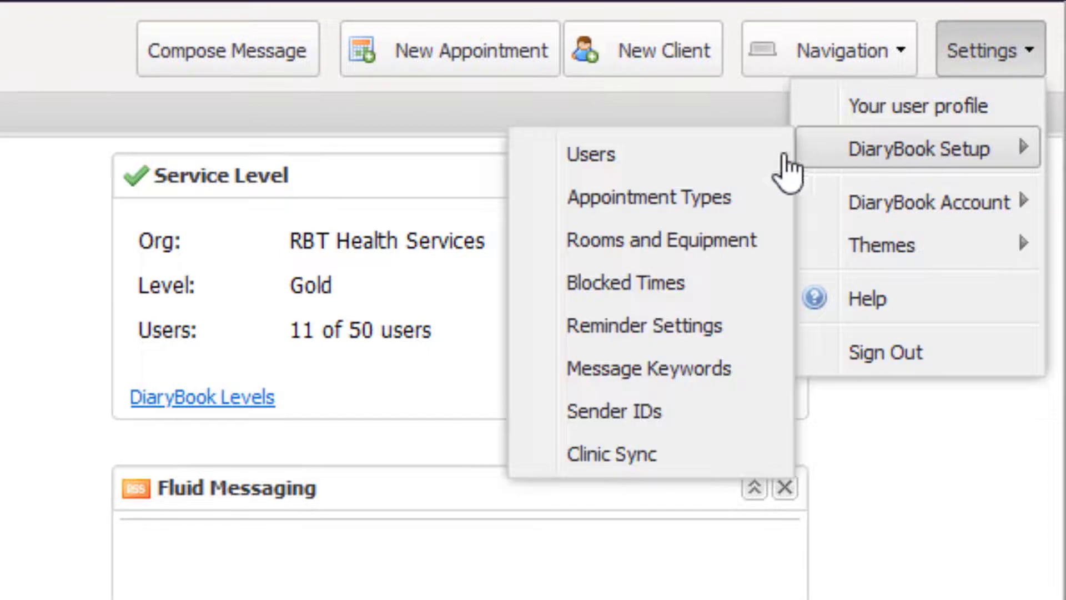
Step: Add and save a 'pulse oximeter 1' item in Rooms and Equipment, then start another blank entry
left_click(678, 240)
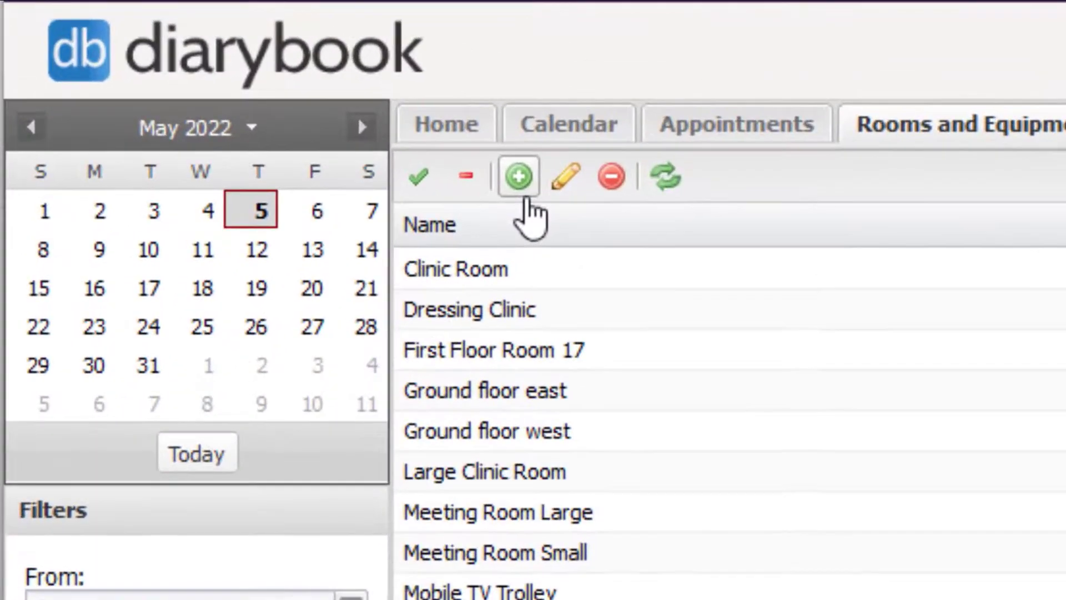
left_click(519, 176)
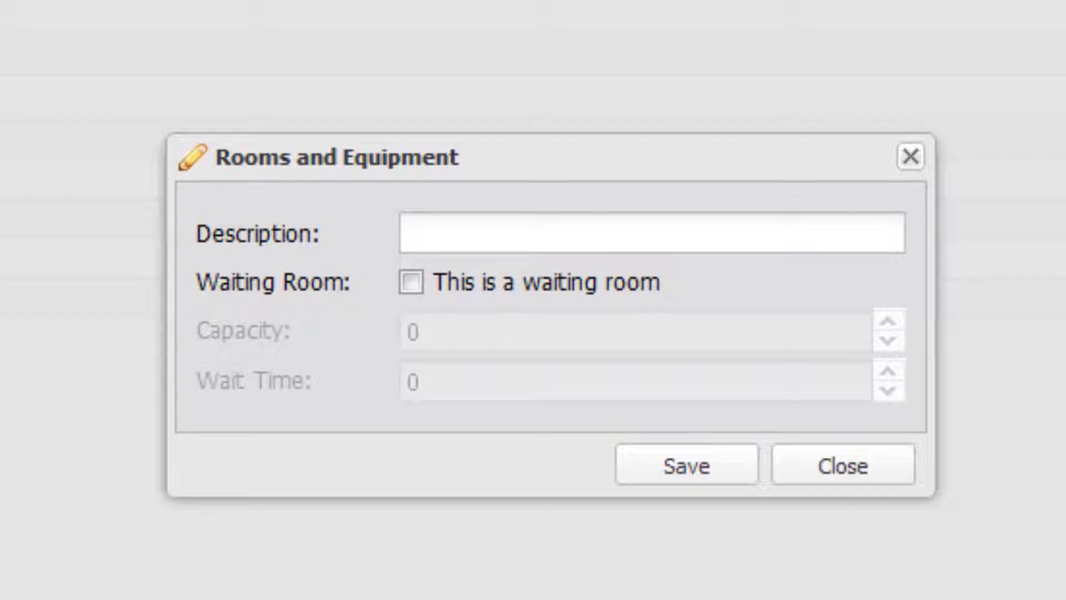
left_click(442, 238)
type("pulse oximeter")
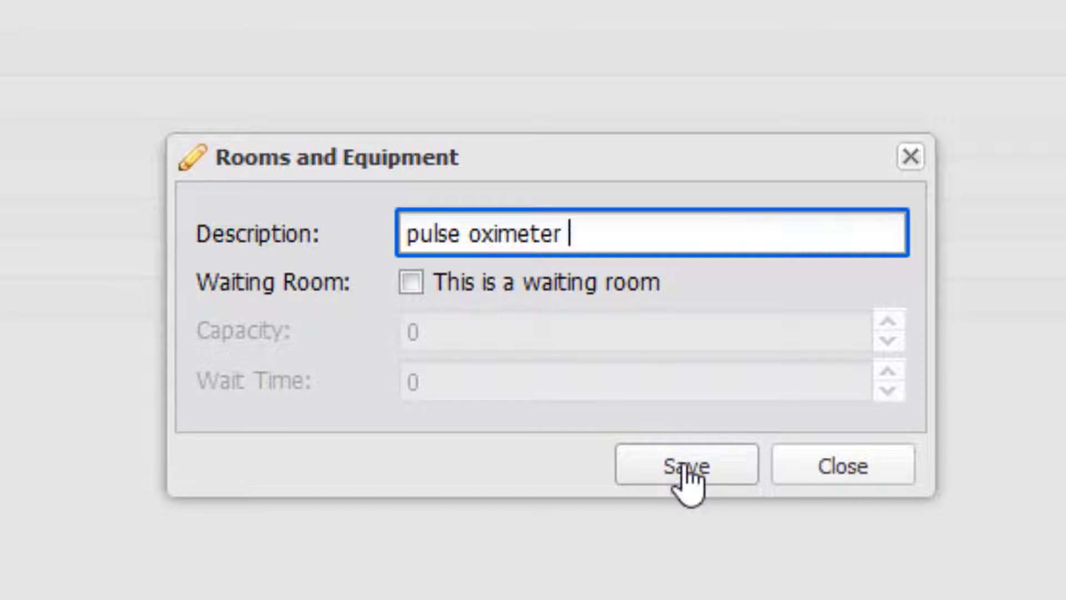
type(" 1")
left_click(669, 469)
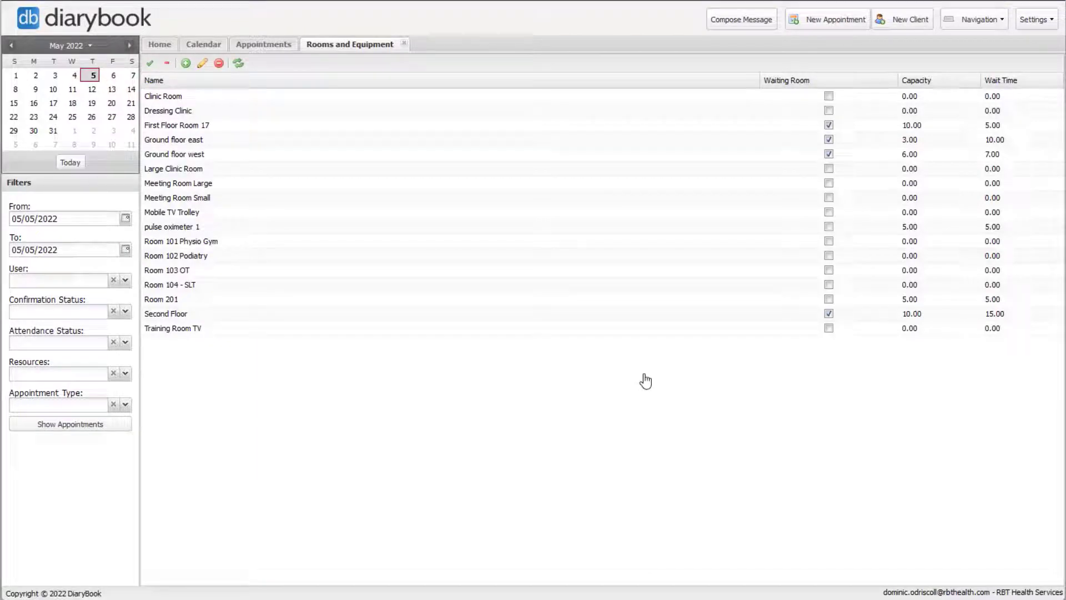
left_click(186, 62)
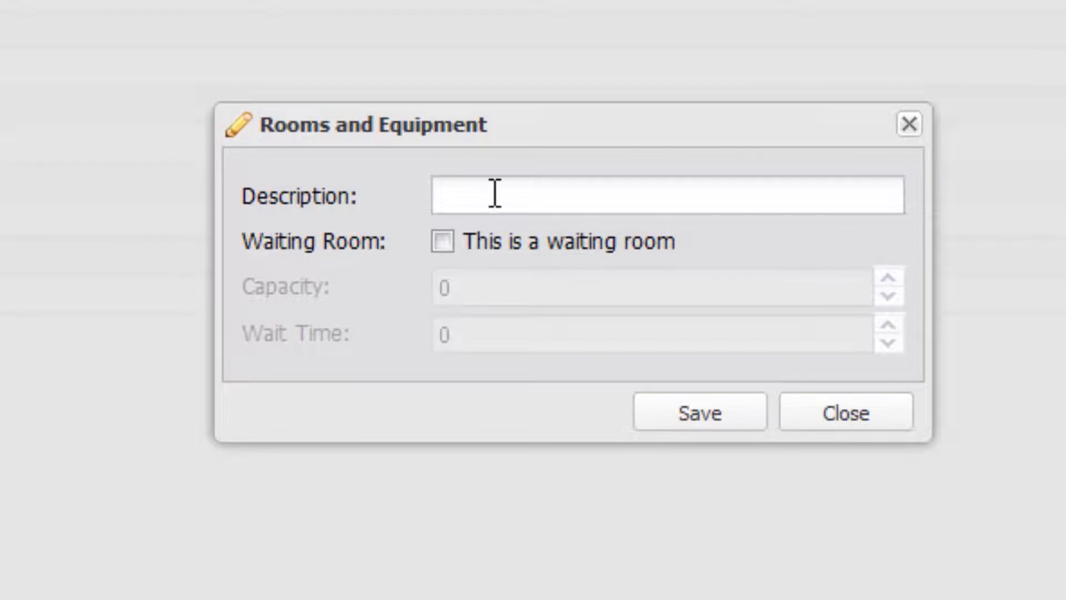
Step: Save 'Room 302' as a waiting room with capacity 10 and wait time 15
left_click(495, 194)
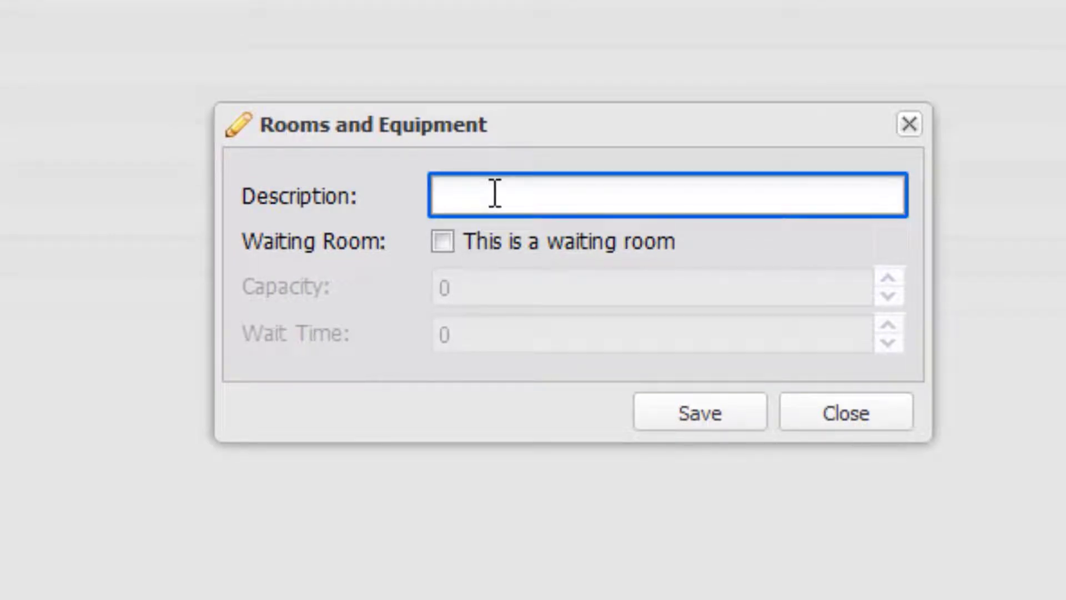
type("Room 302")
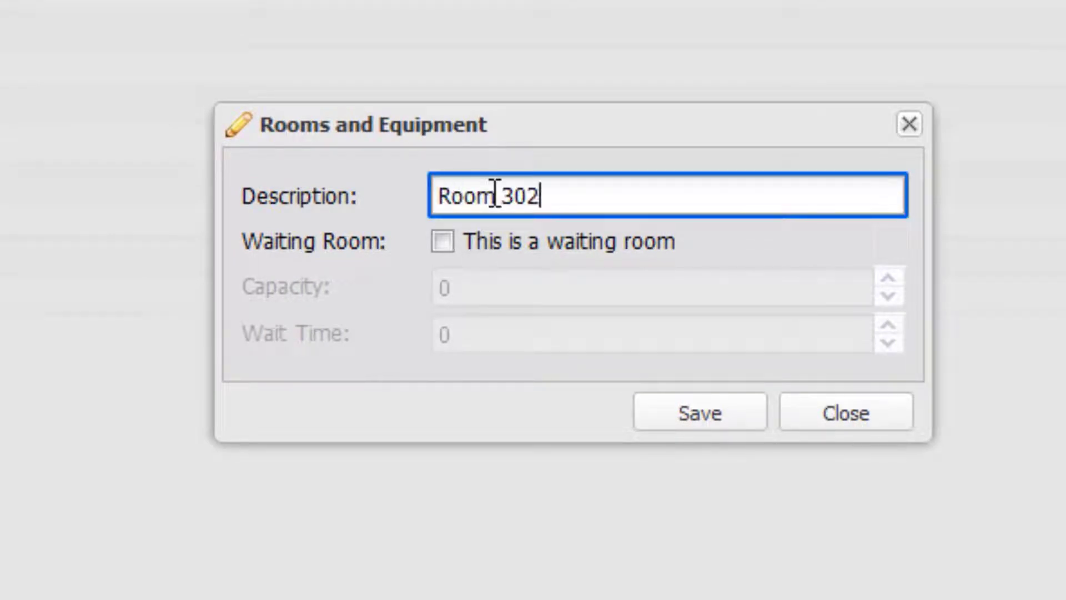
left_click(442, 245)
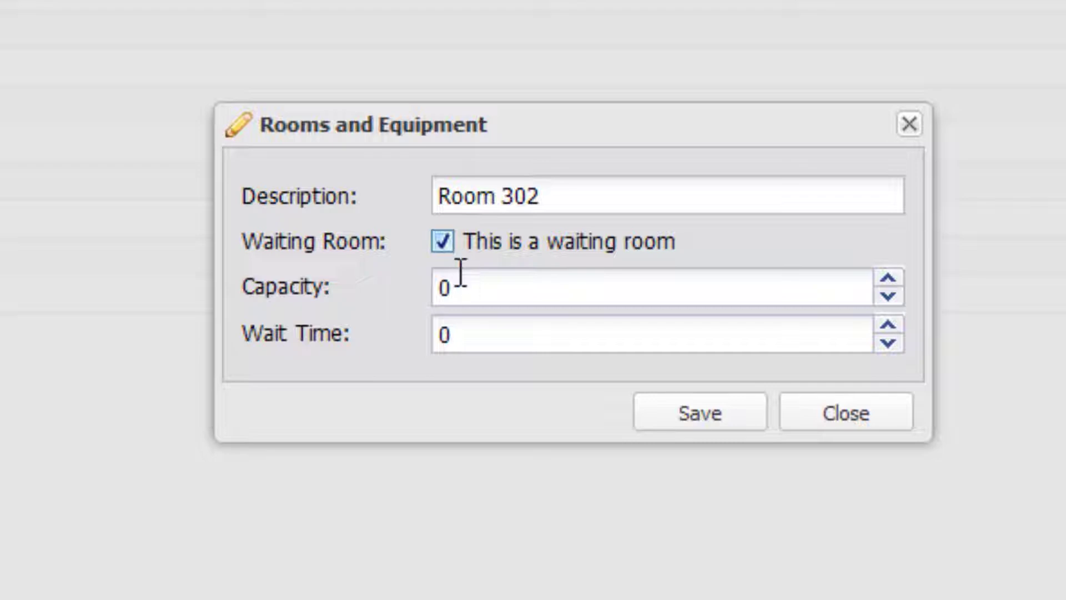
left_click(444, 286)
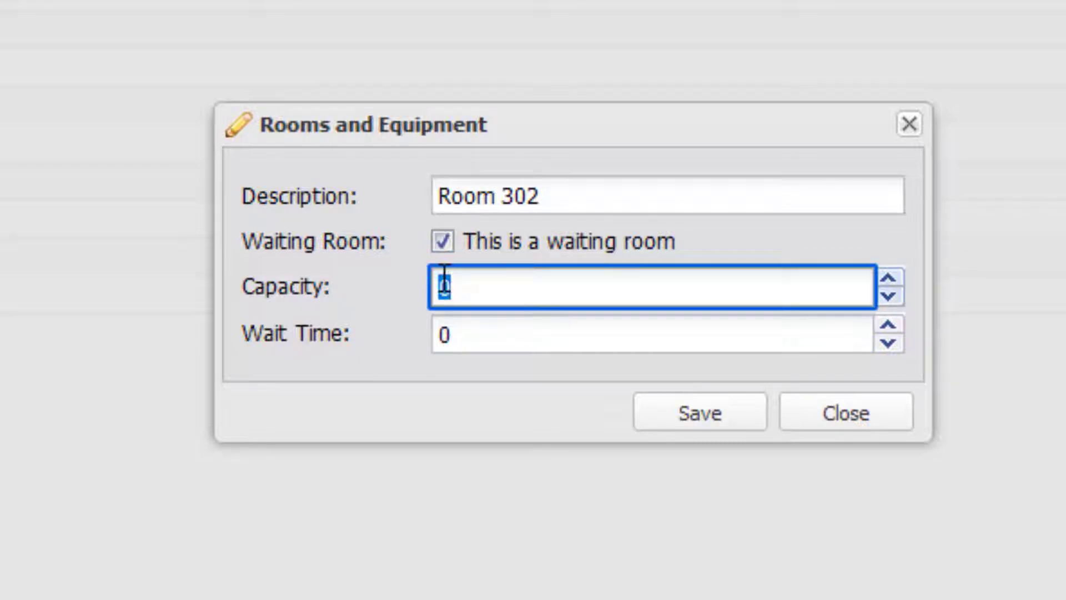
type("10")
left_click(439, 333)
key("BackSpace")
type("15")
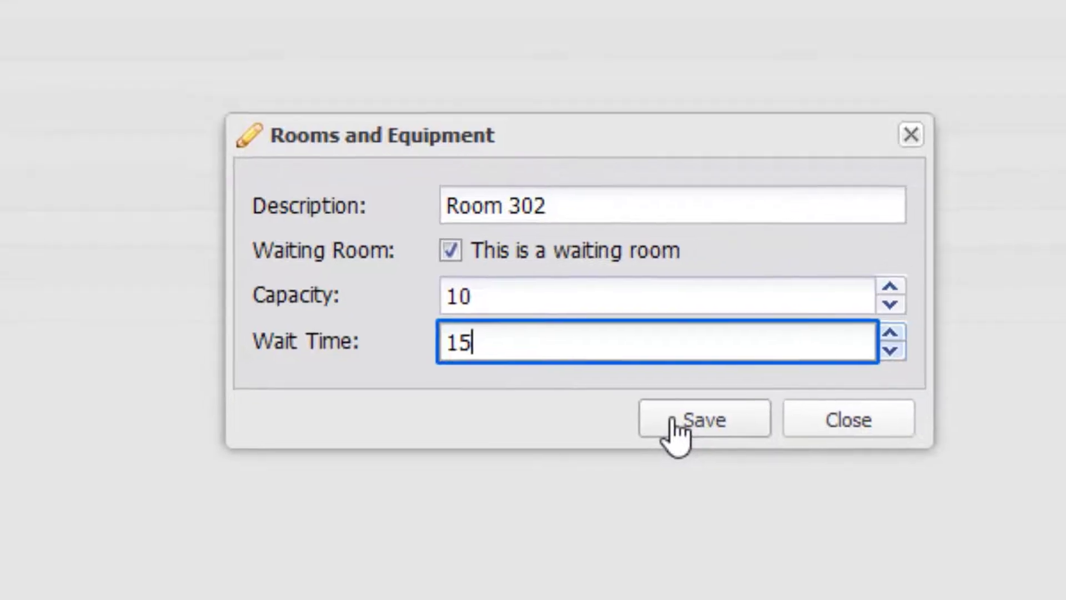
left_click(674, 424)
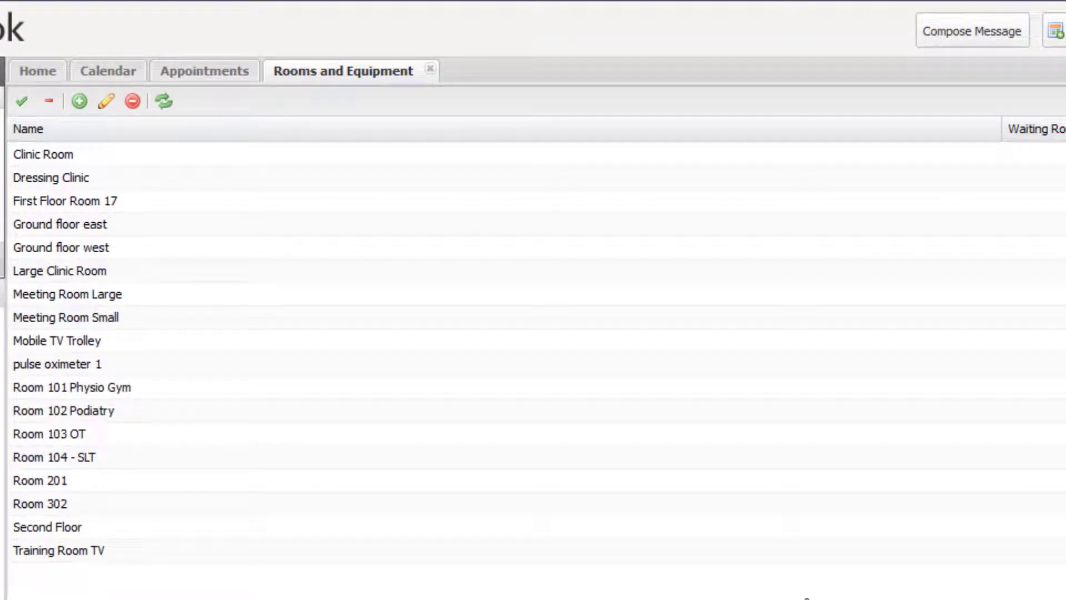
Step: Rename the Room 302 entry to 'Room 301' and save it
left_click(153, 506)
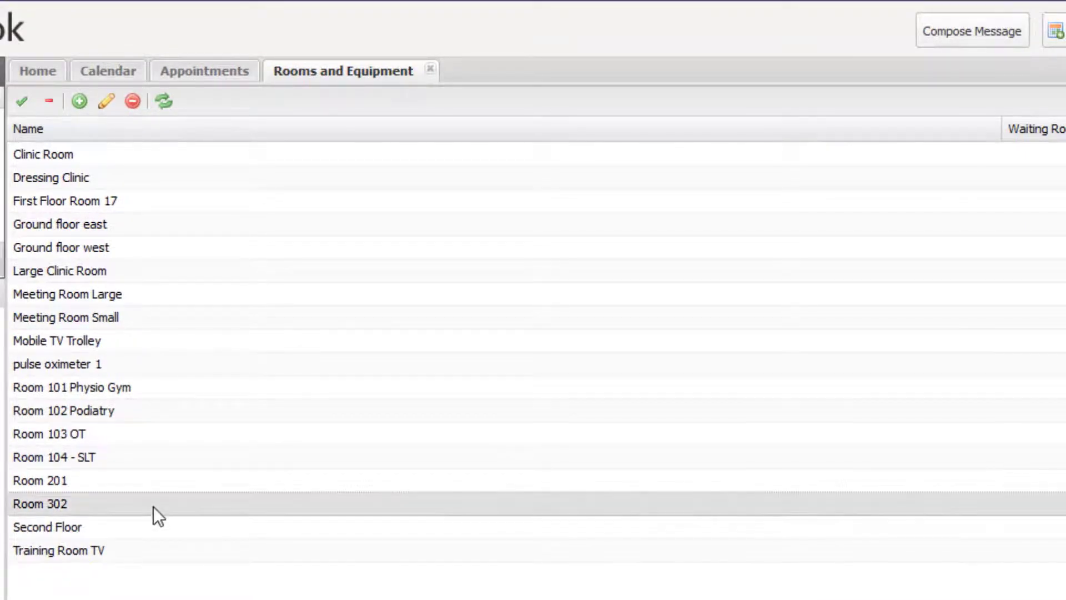
left_click(106, 101)
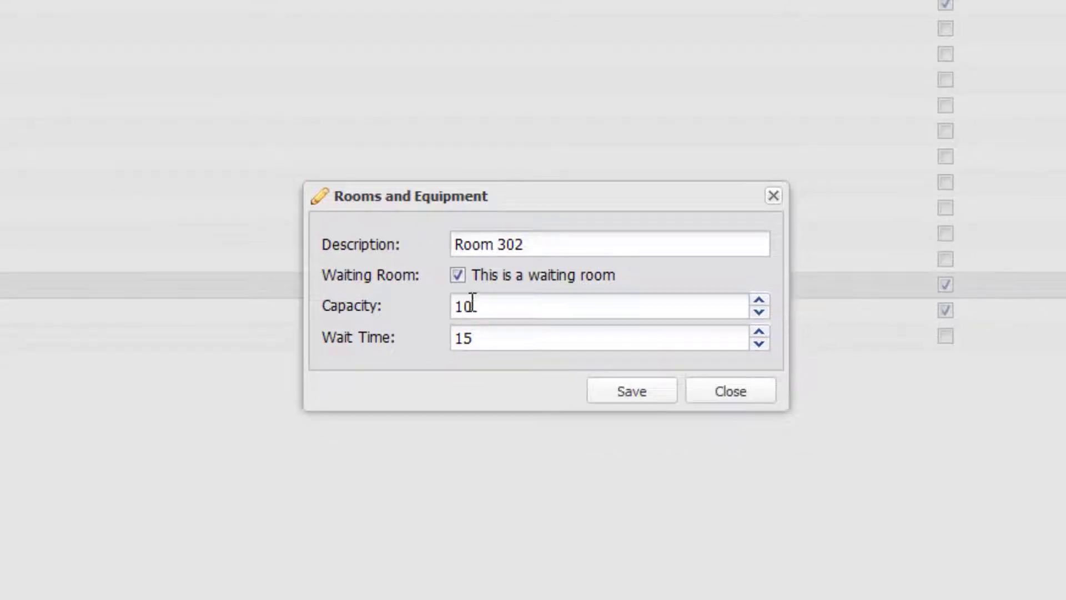
left_click_drag(519, 244, 527, 246)
type("1")
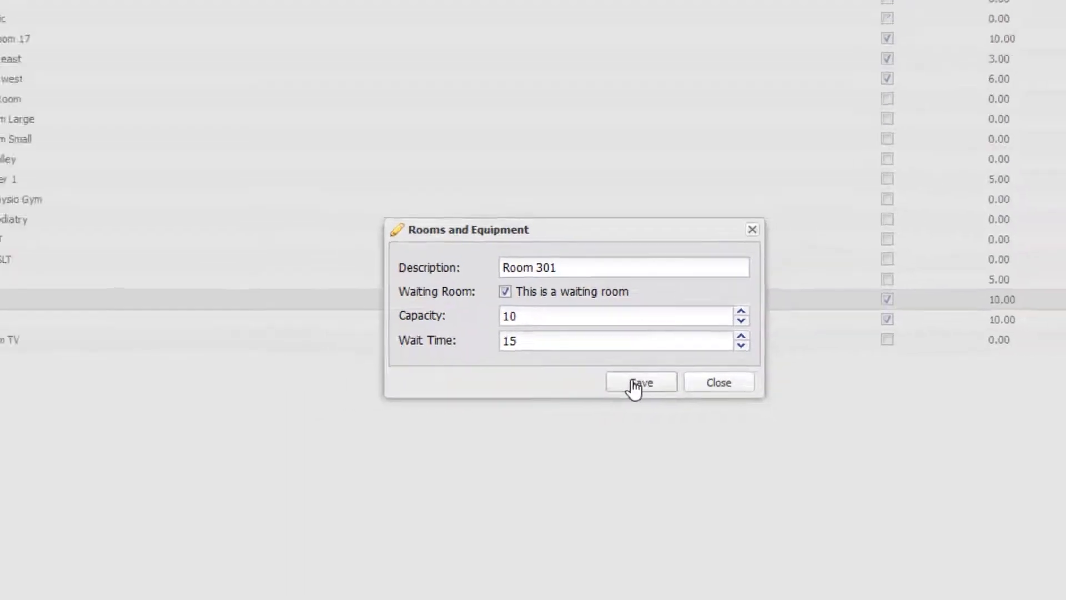
left_click(635, 386)
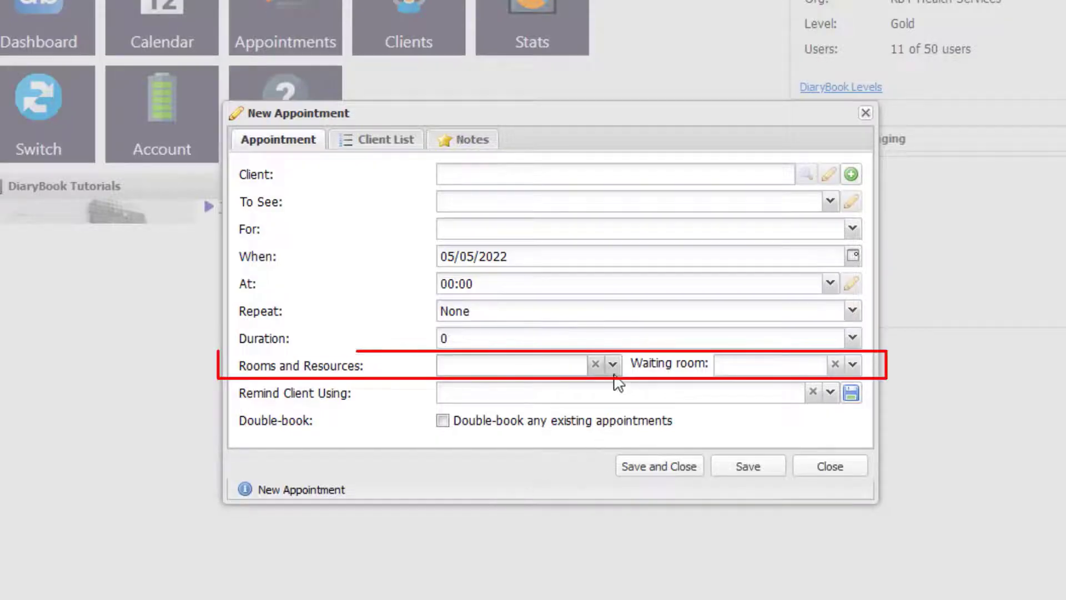
Step: Book Large Clinic Room and Mobile TV Trolley, with Room 301 as the waiting room
left_click(613, 365)
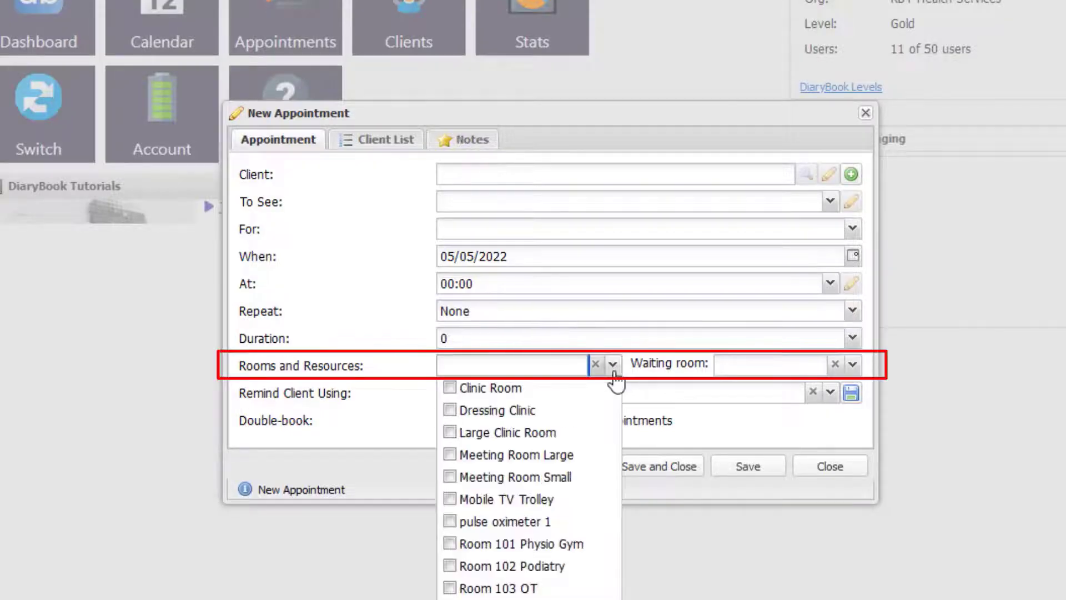
left_click(453, 435)
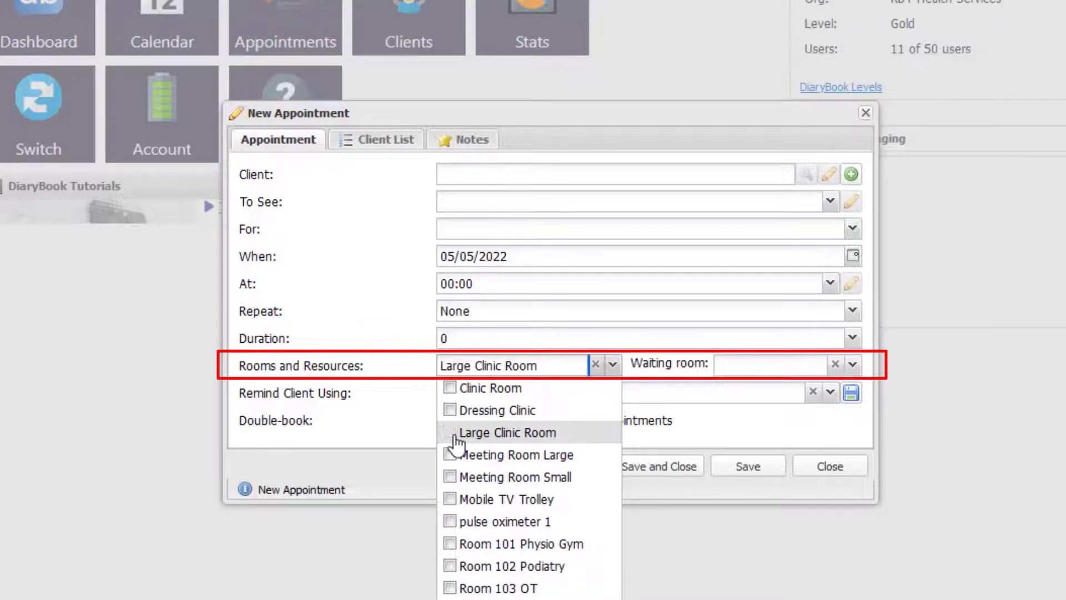
left_click(449, 500)
left_click(852, 365)
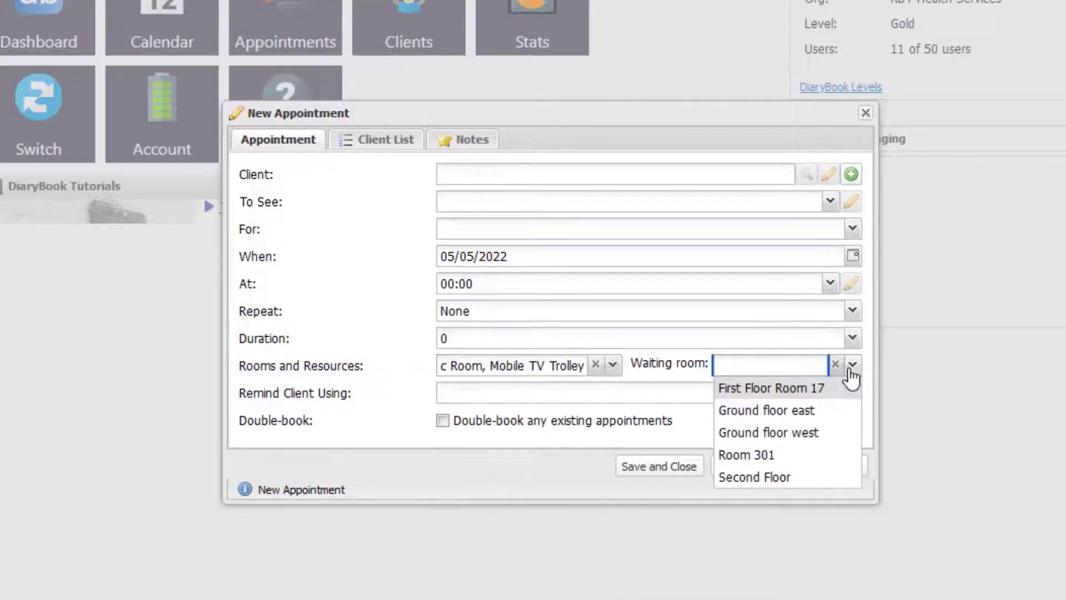
left_click(822, 454)
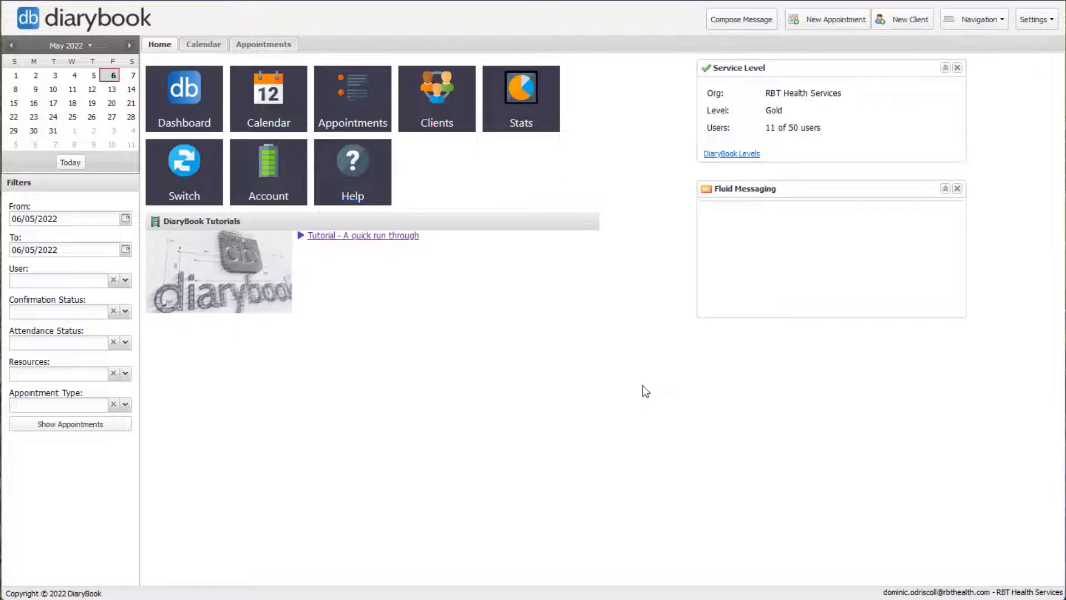
Step: In Blocked Times, start a new 'Holiday' block beginning 13/06/2022
left_click(1034, 20)
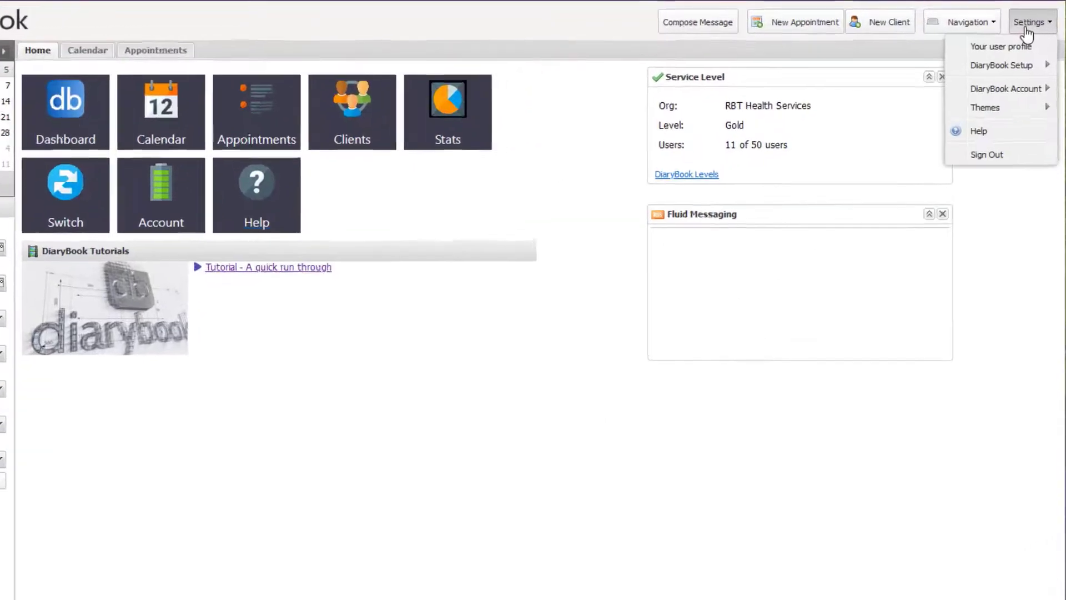
mouse_move(1013, 56)
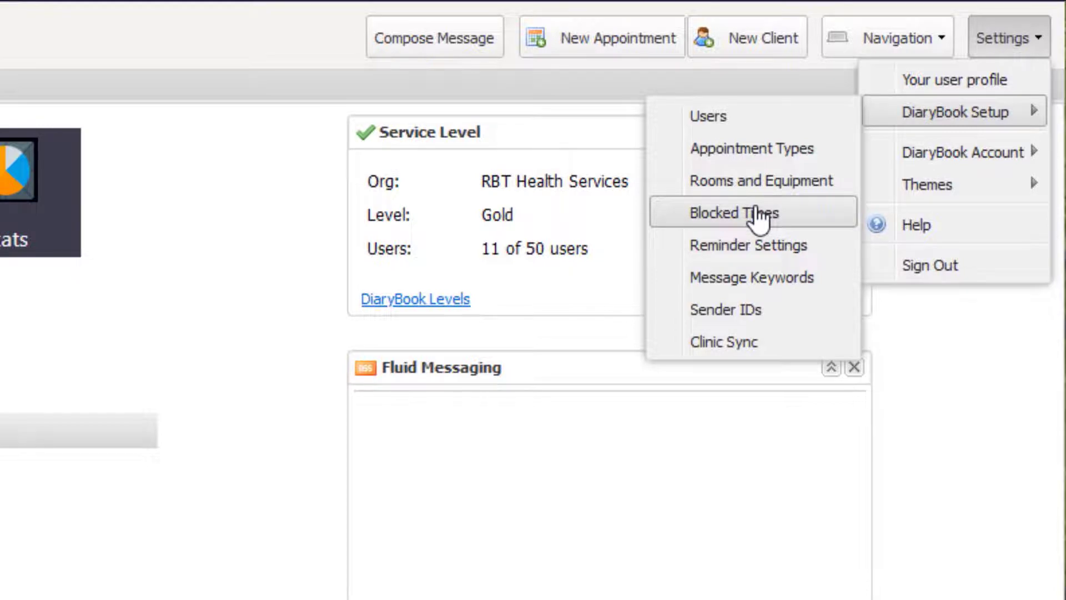
left_click(759, 214)
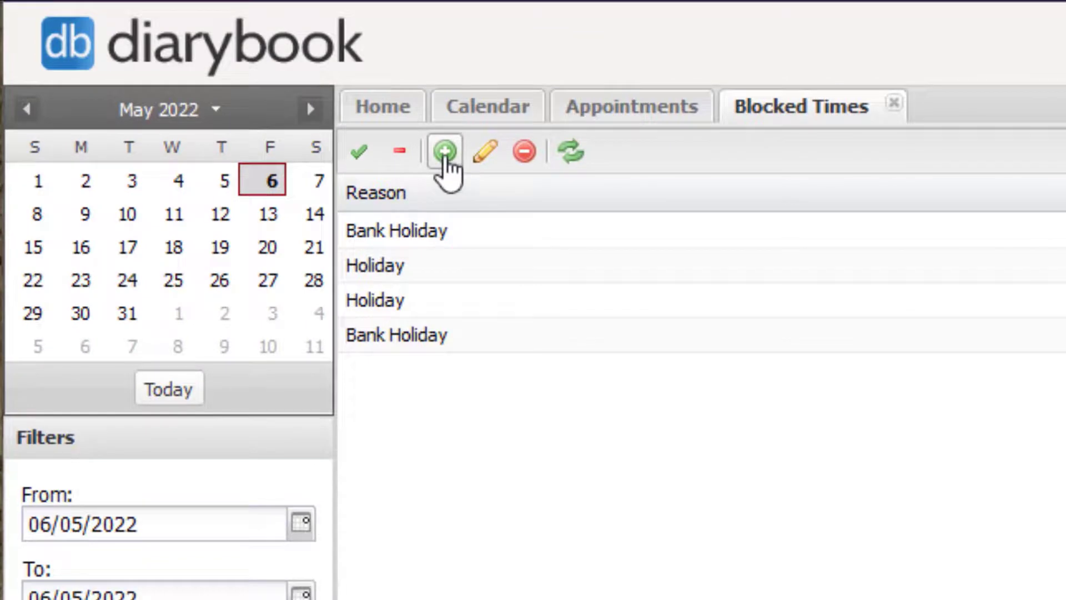
left_click(444, 158)
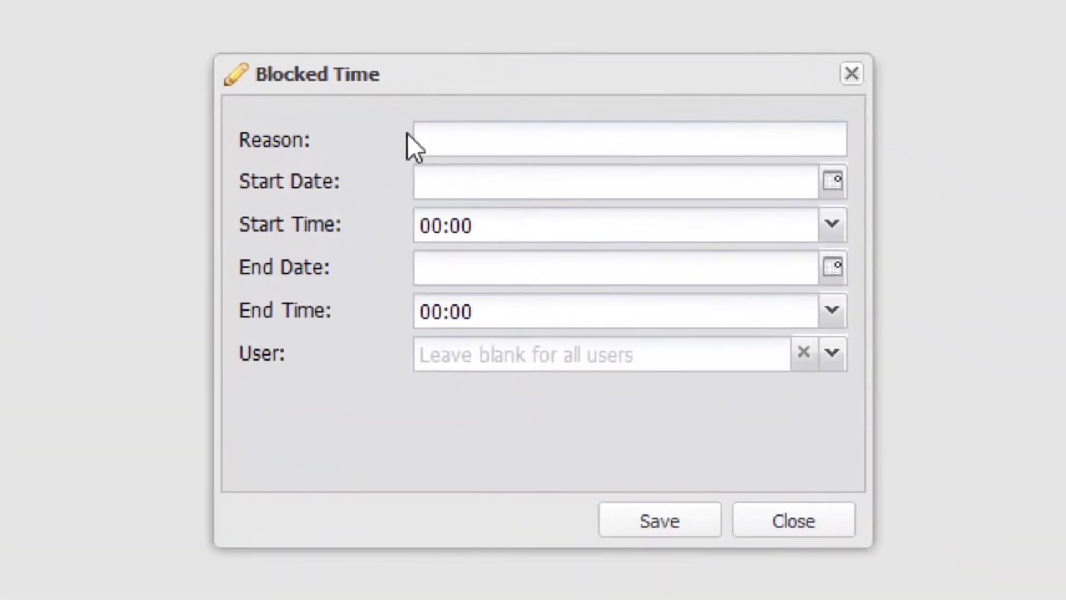
left_click(438, 133)
type("Ho")
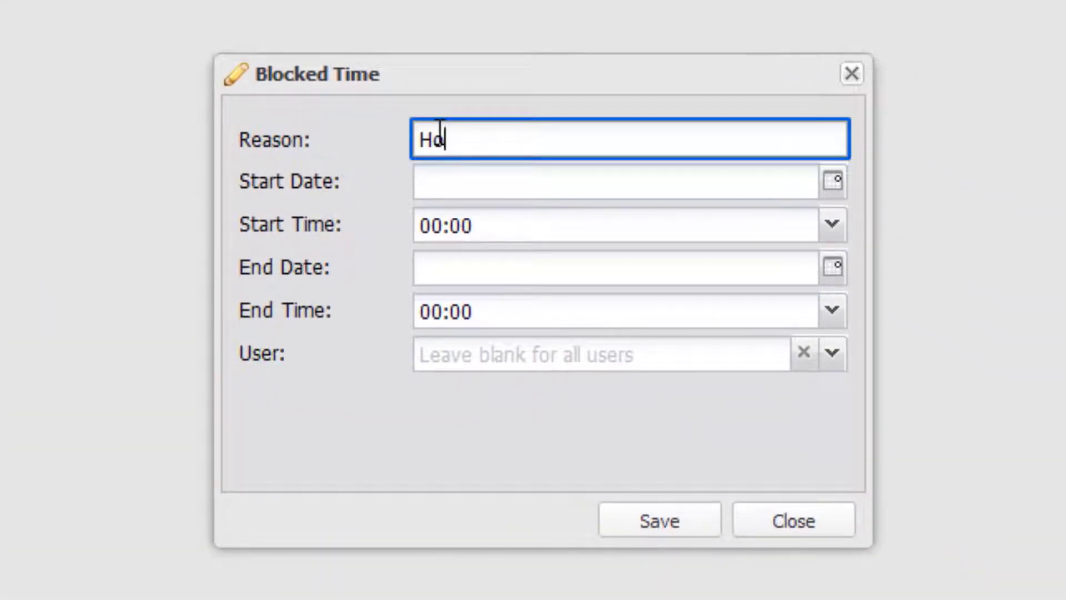
type("liday")
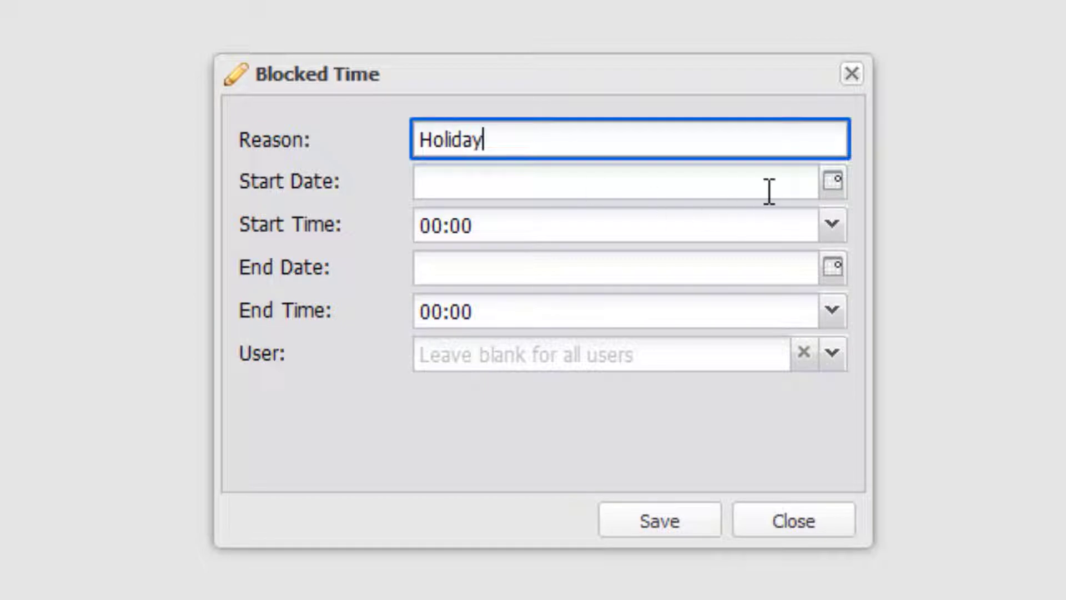
left_click(834, 184)
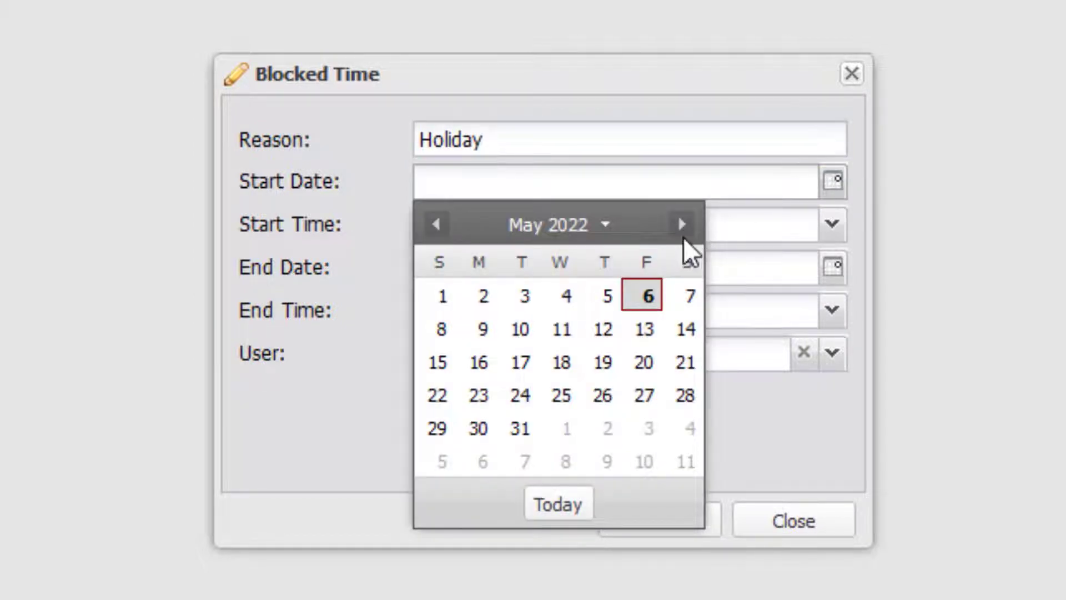
left_click(682, 229)
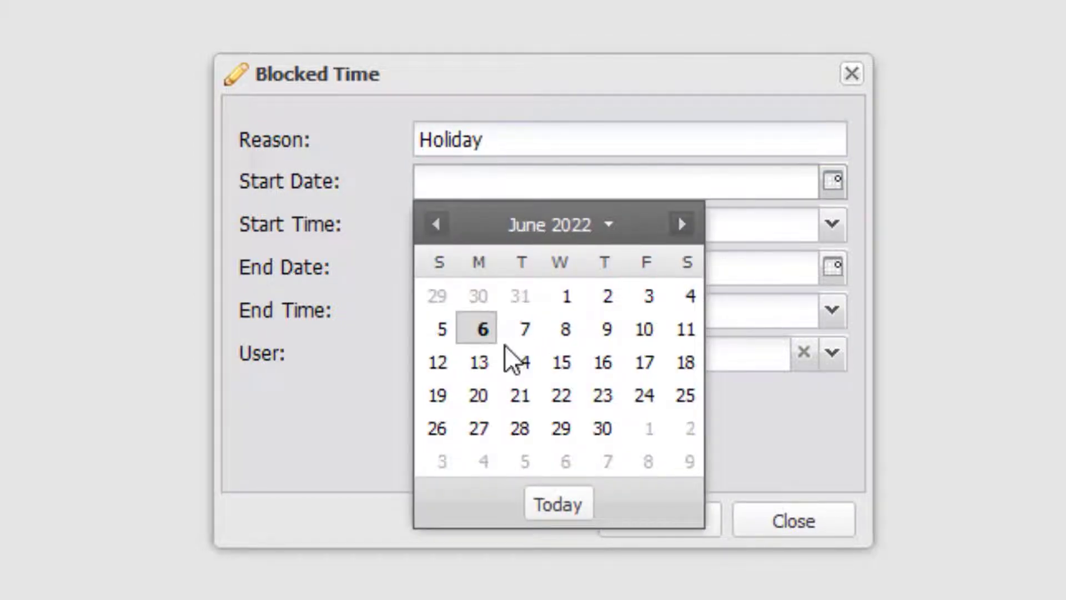
left_click(476, 364)
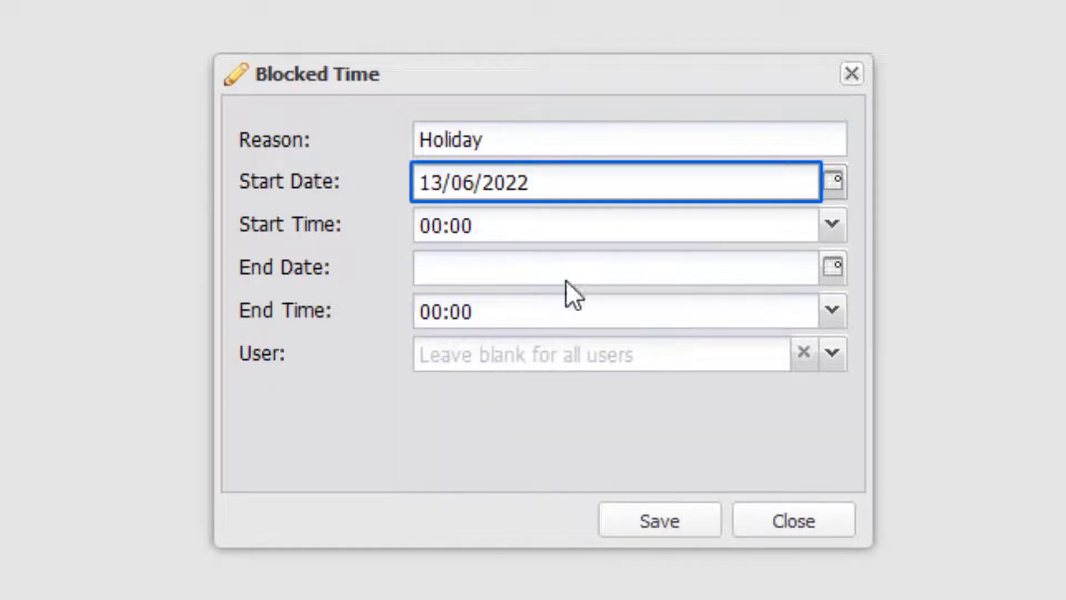
Step: Set the holiday's end date to 18/06/2022, assign it to one staff member, and save
left_click(831, 268)
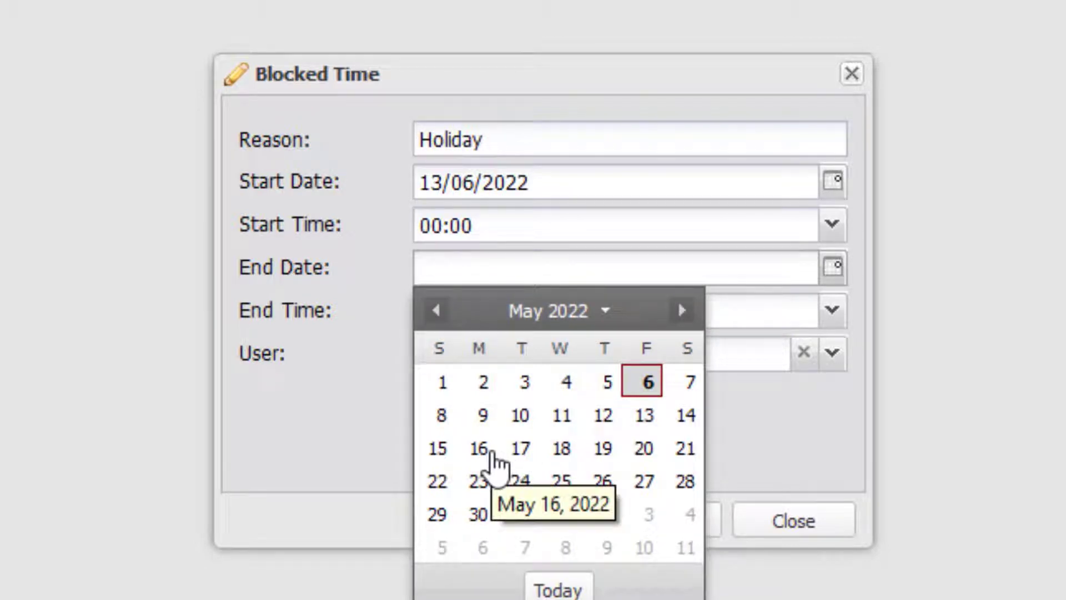
left_click(682, 311)
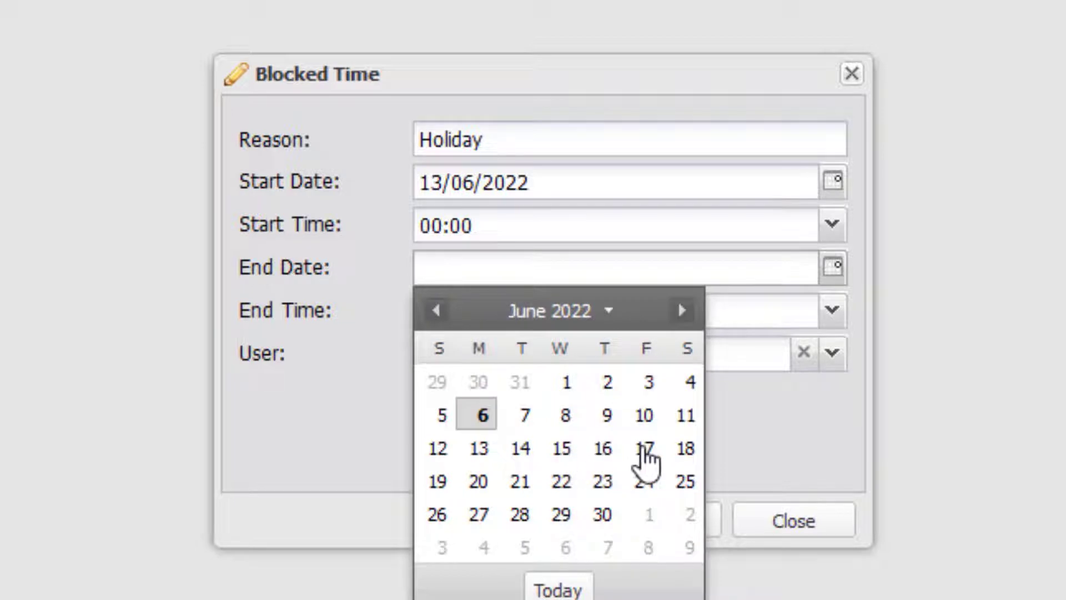
left_click(646, 449)
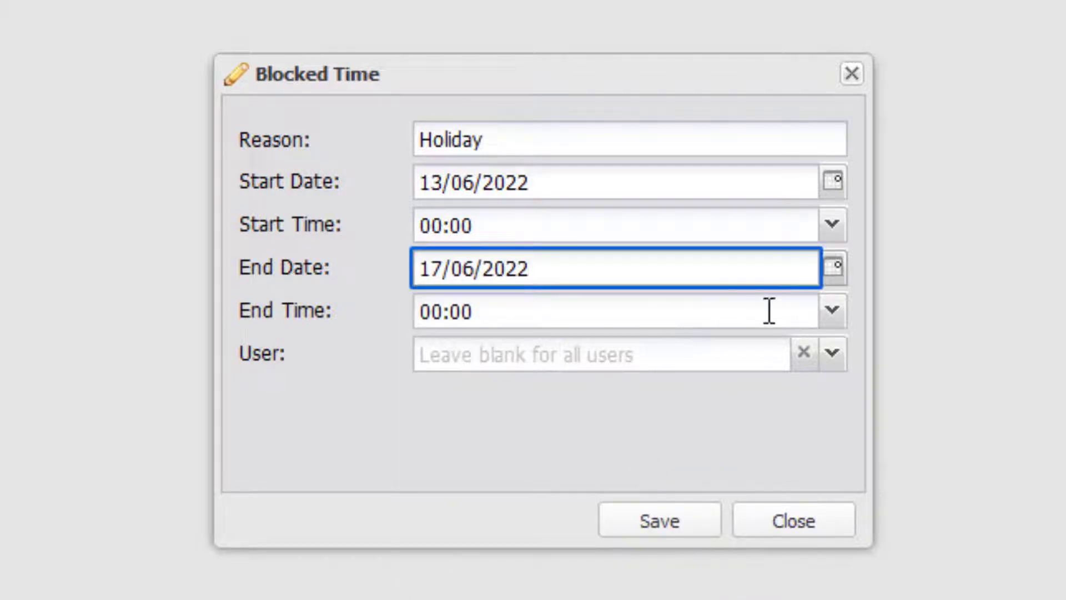
left_click(830, 314)
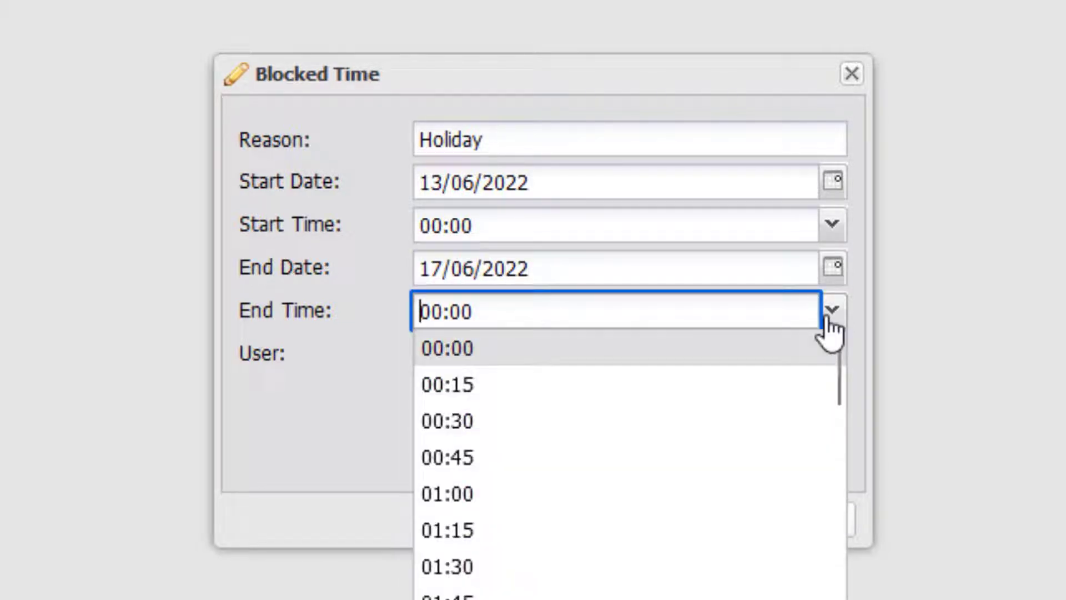
left_click(831, 314)
left_click(832, 276)
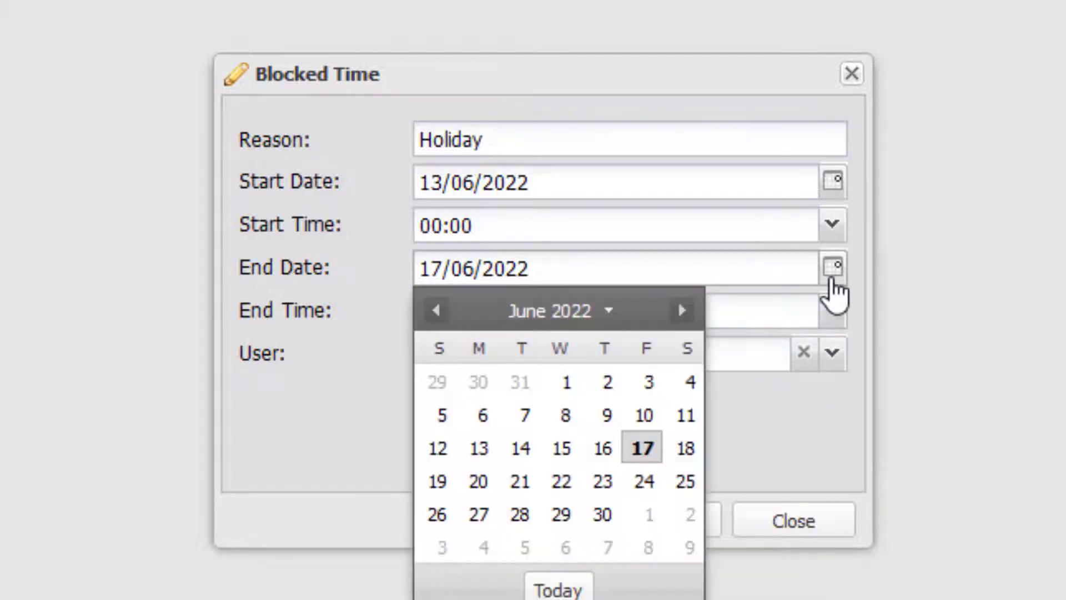
left_click(687, 448)
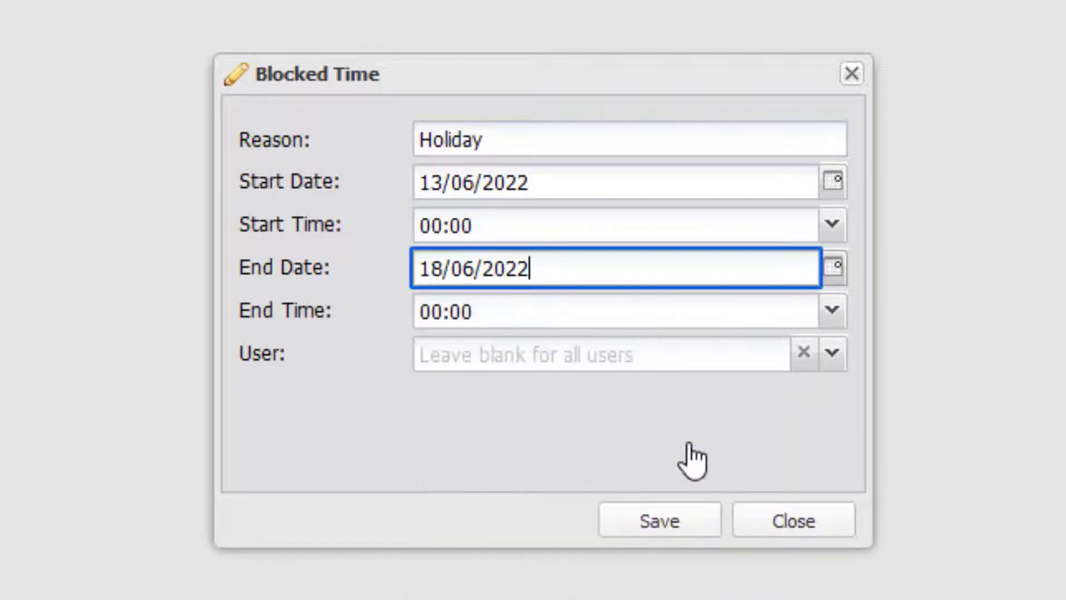
left_click(833, 354)
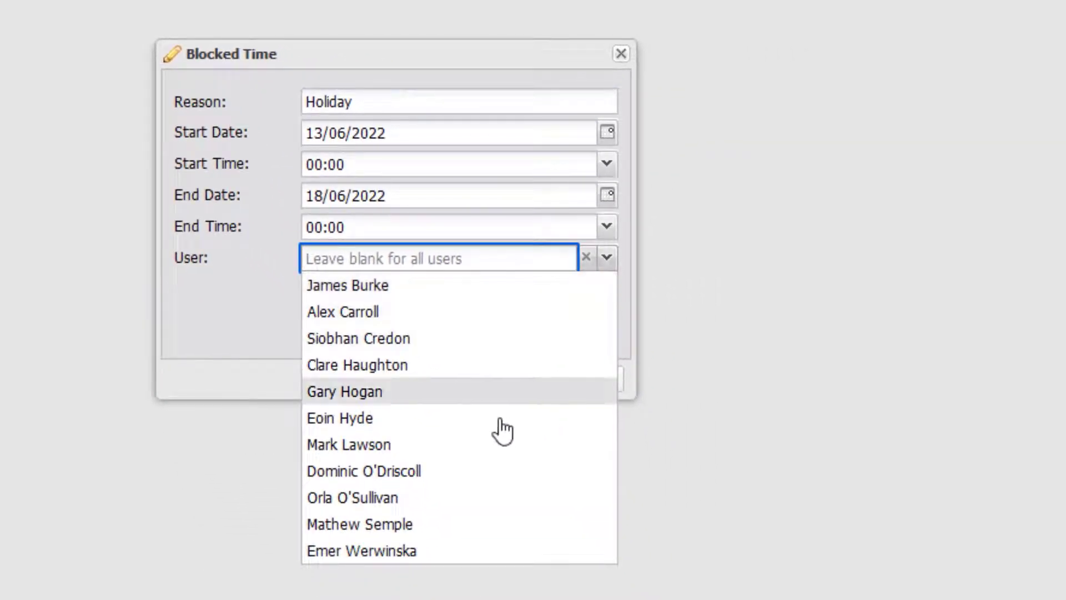
left_click(460, 526)
left_click(478, 382)
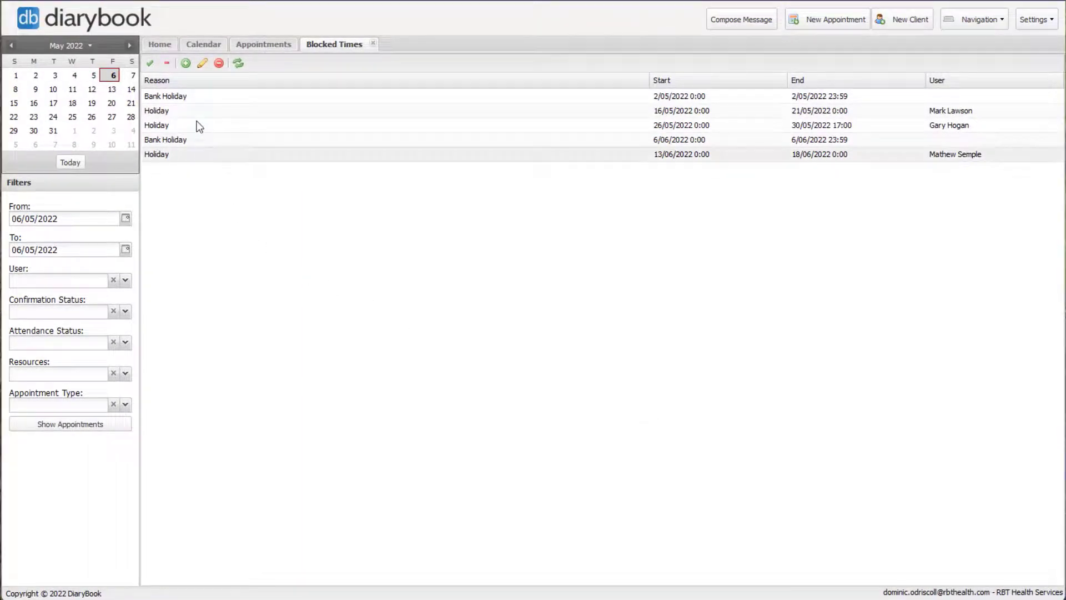
Step: Start a new 'Mandatory Training' blocked time beginning 23/05/2022 at 15:00
left_click(186, 64)
left_click(555, 253)
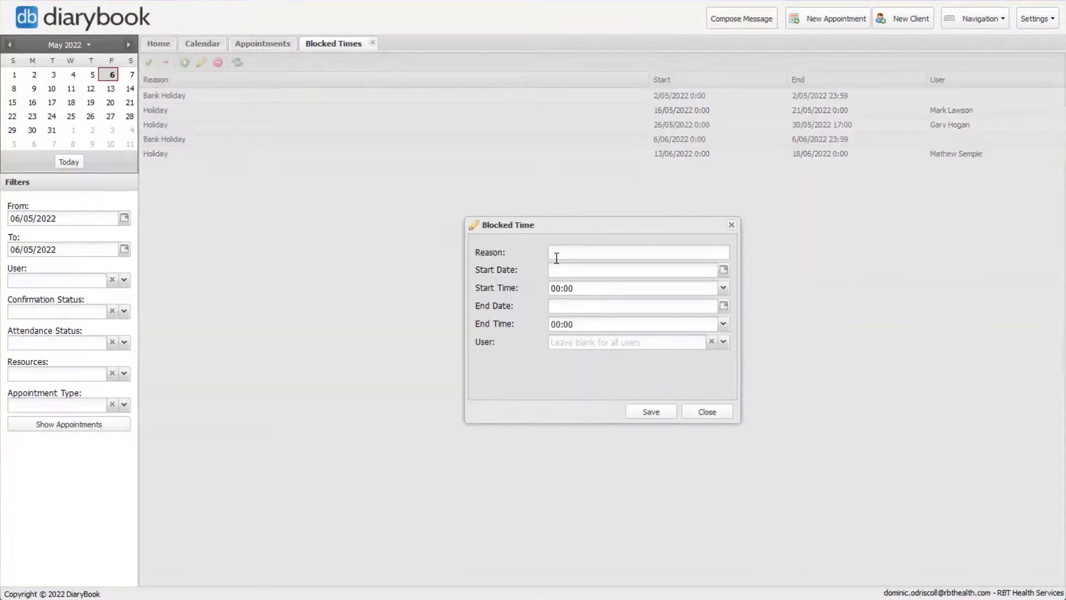
type("Mandatory Training")
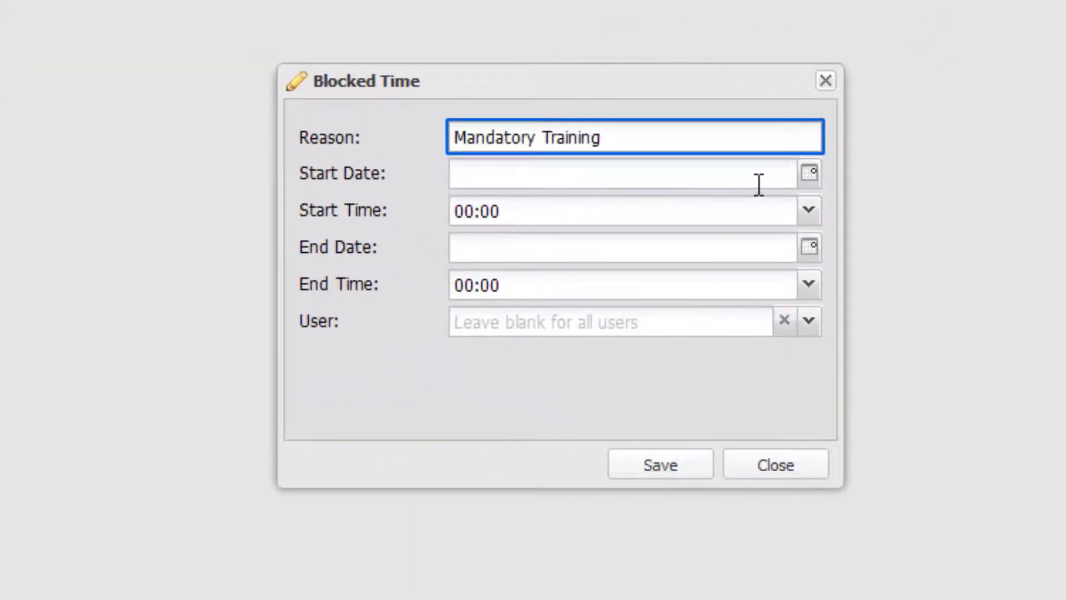
left_click(804, 179)
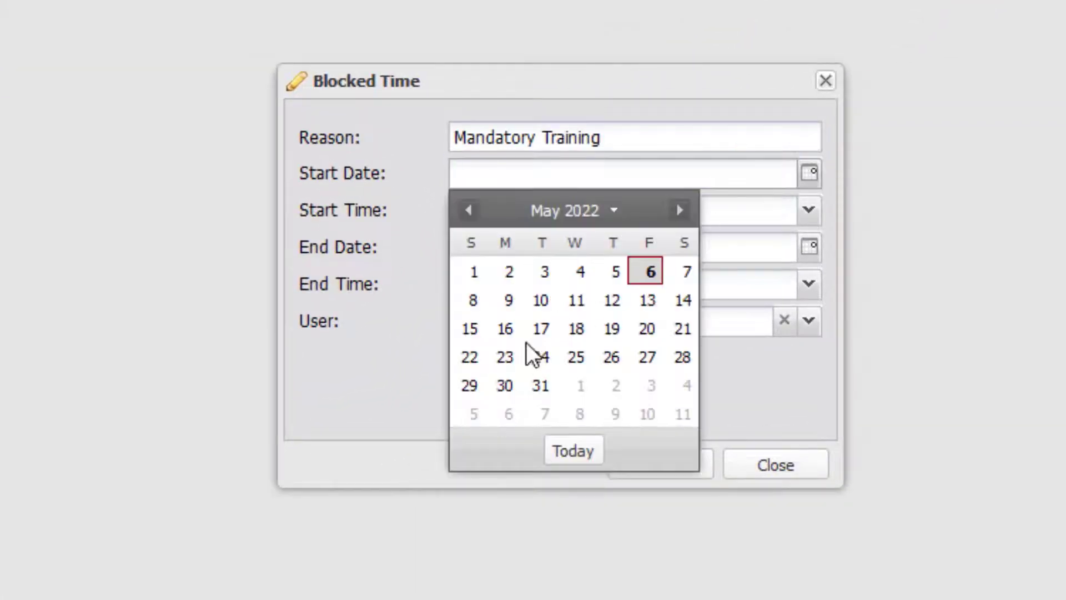
left_click(506, 358)
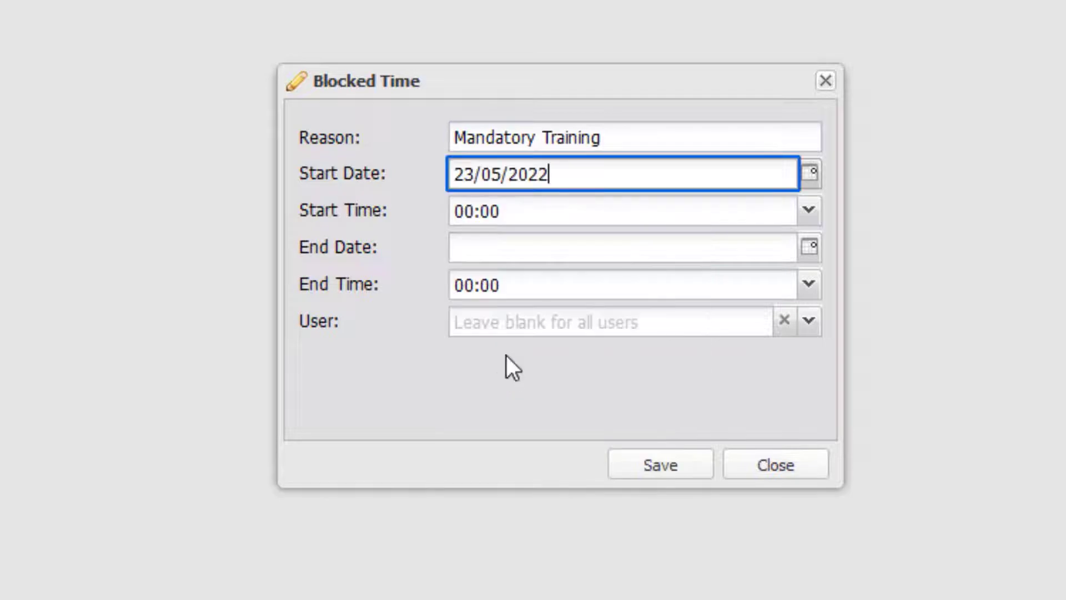
left_click(810, 212)
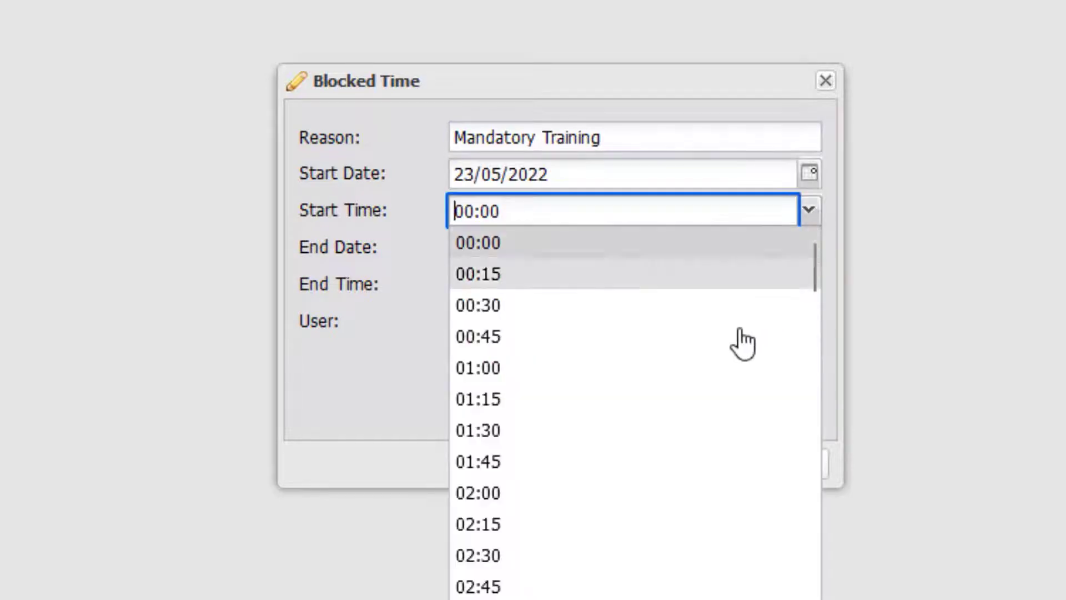
scroll(692, 395, "down", 10)
scroll(693, 395, "down", 7)
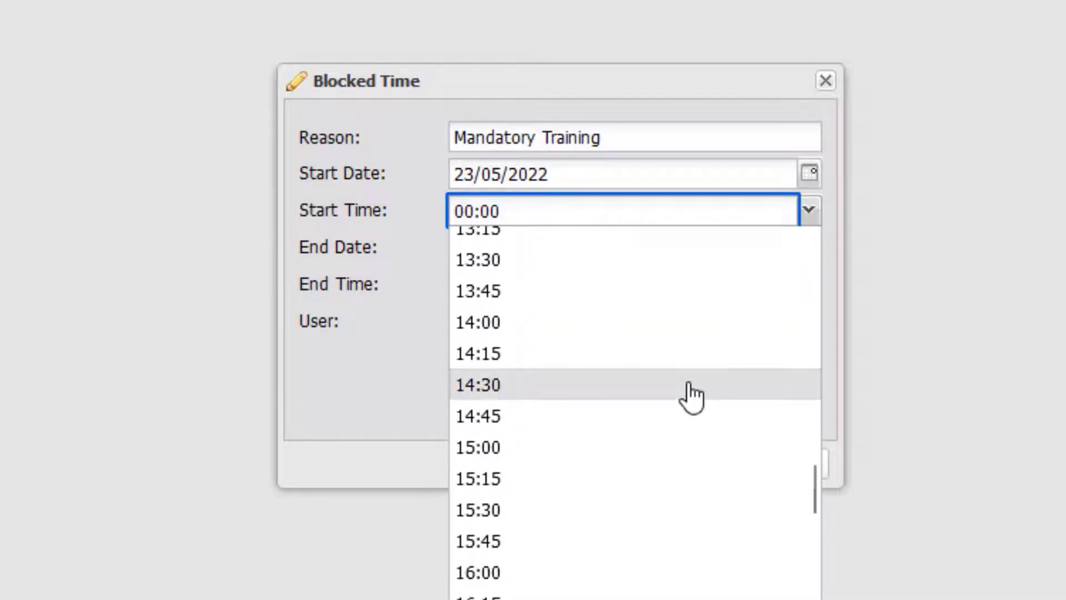
left_click(688, 454)
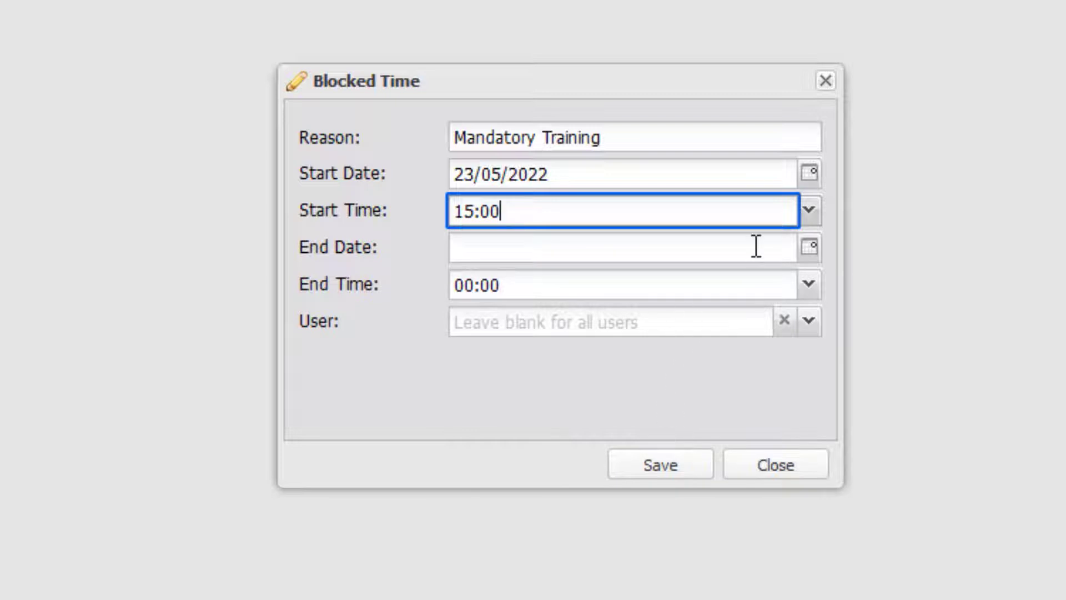
Step: Set its end to 23/05/2022 at 17:00 and save the block
left_click(810, 248)
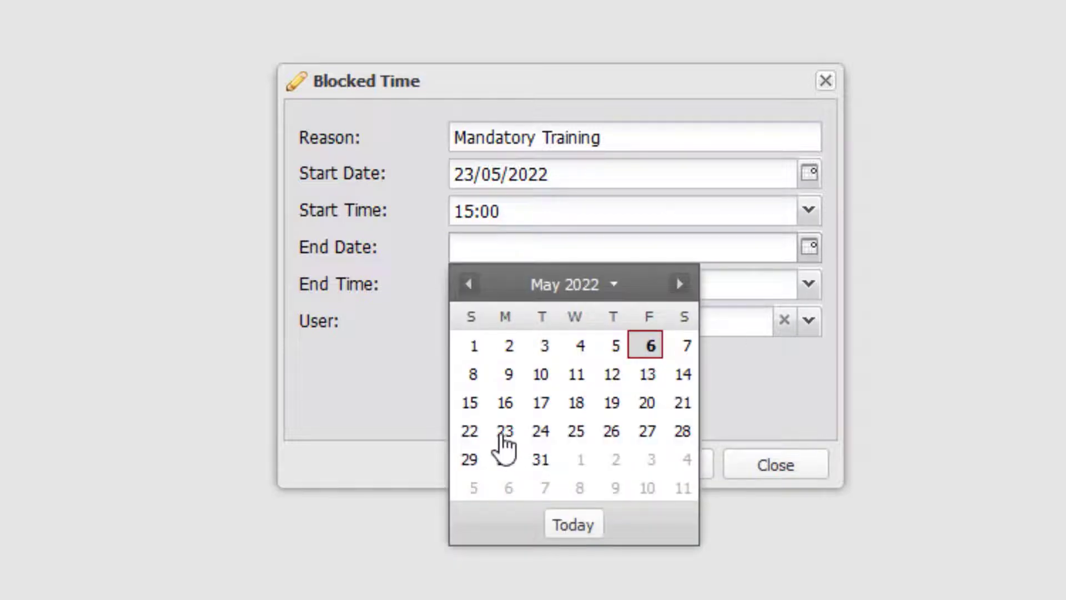
left_click(504, 431)
left_click(806, 288)
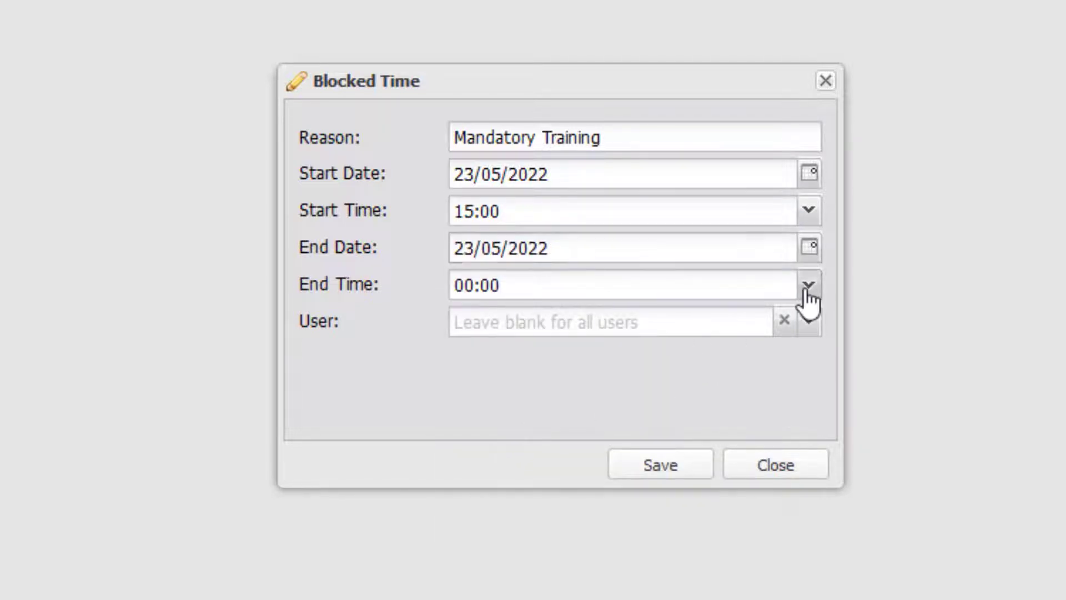
scroll(597, 533, "down", 10)
scroll(594, 534, "down", 10)
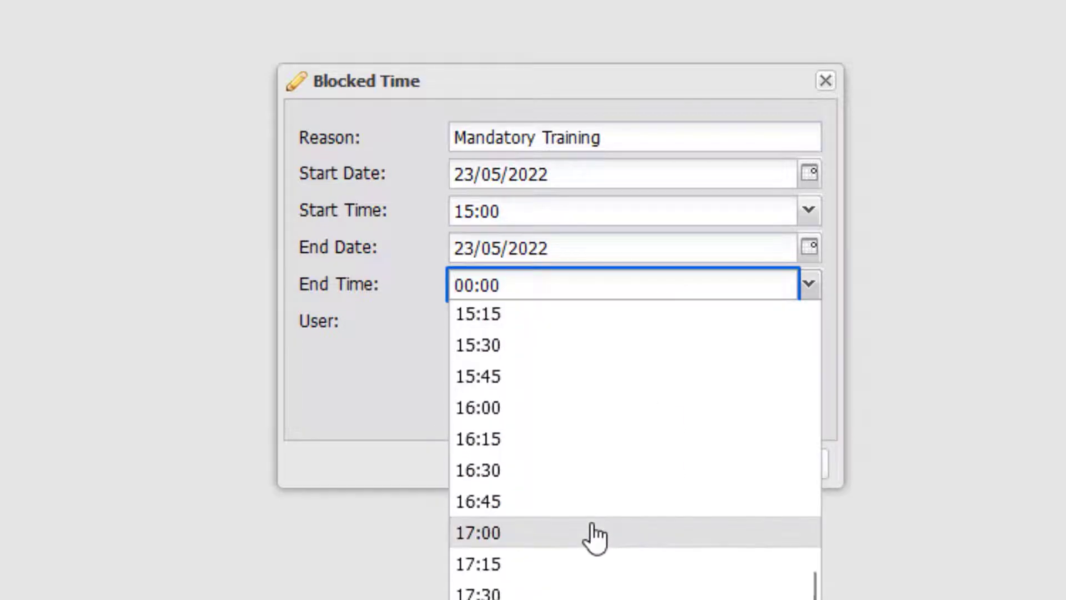
left_click(590, 535)
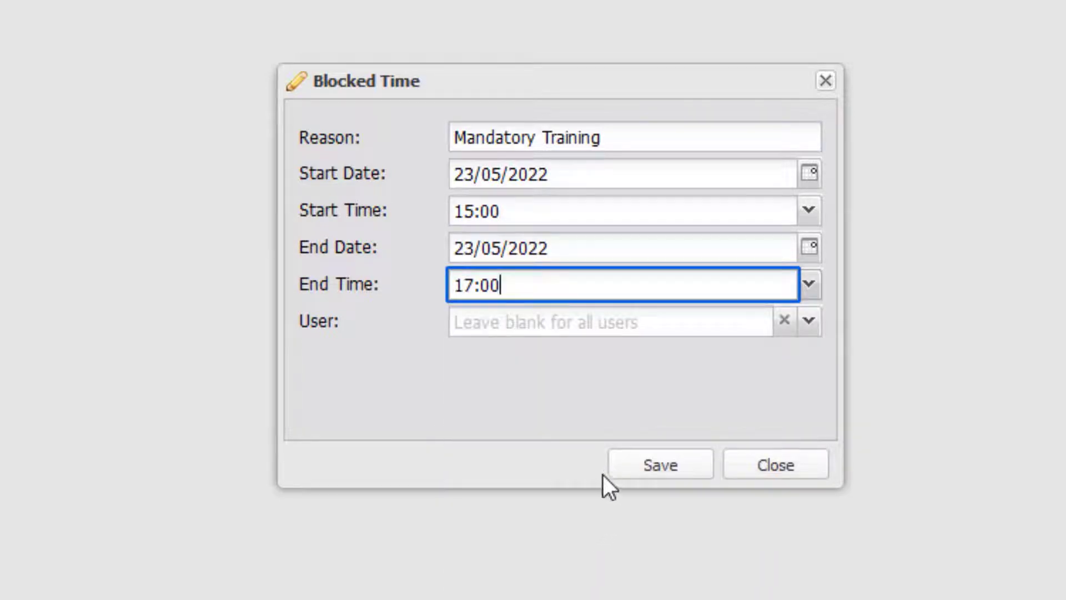
left_click(639, 467)
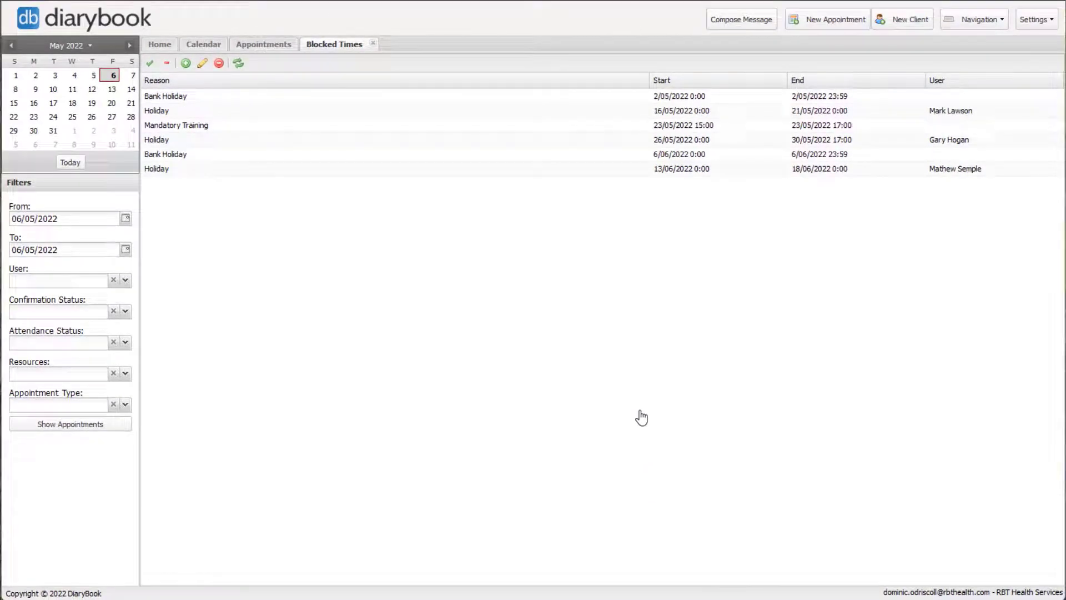
Step: Edit the Mandatory Training block to end at 16:45 instead of 17:00 and save
left_click(202, 125)
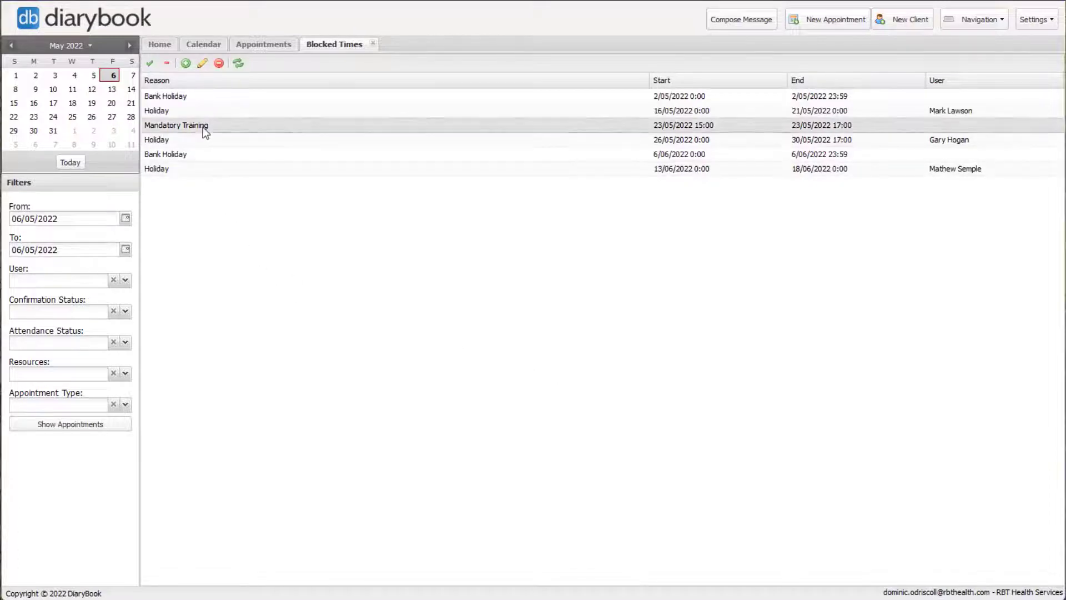
left_click(202, 63)
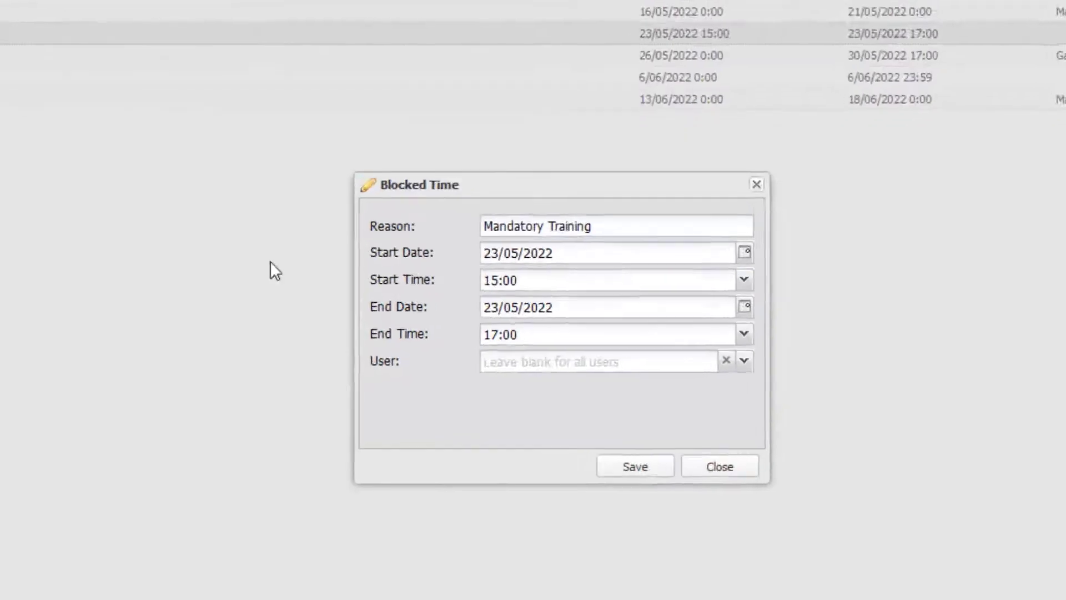
left_click(753, 338)
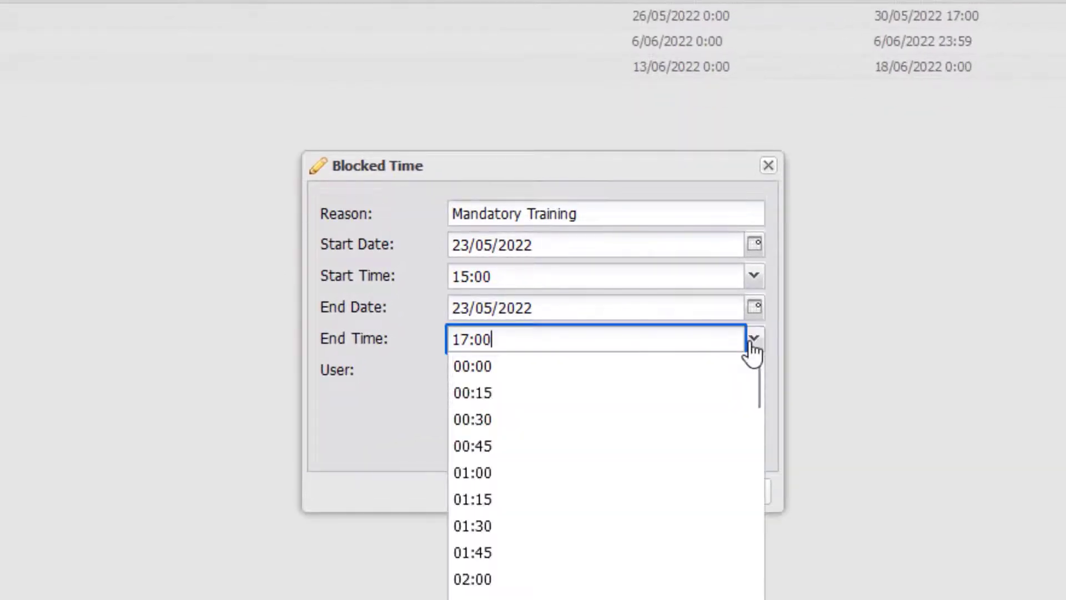
scroll(630, 581, "down", 15)
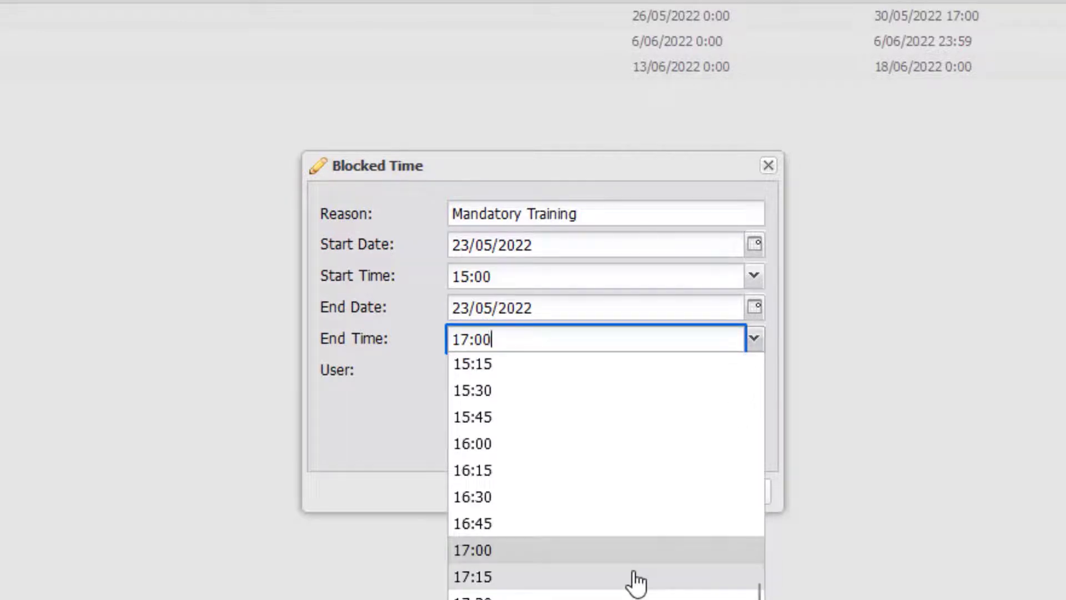
left_click(597, 526)
left_click(646, 496)
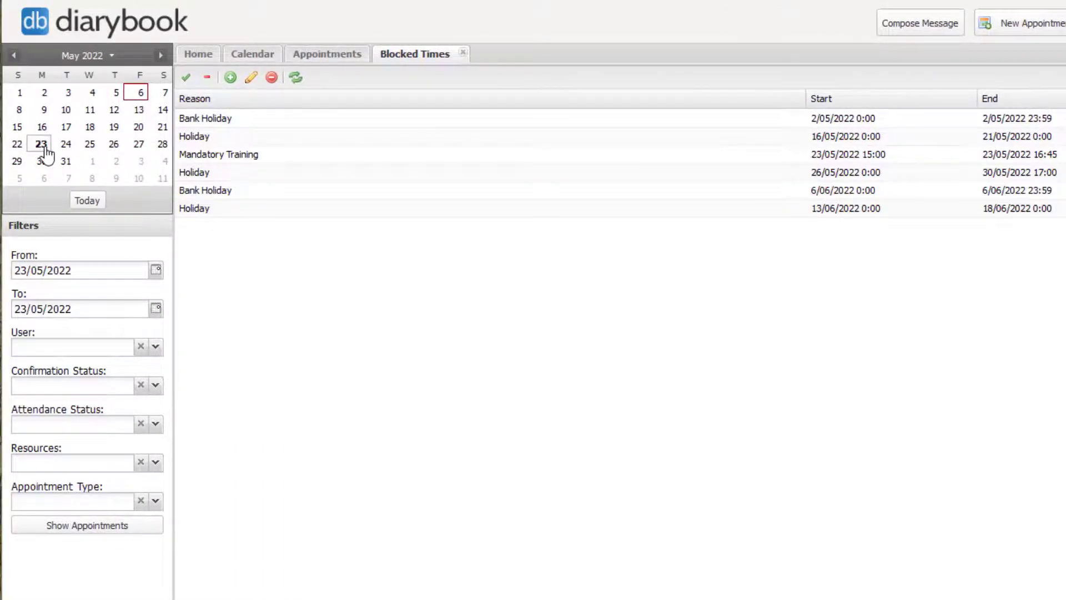
Step: Show 23/05/2022 appointments, with Mandatory Training blocked 15:00-16:45 for Everybody
left_click(45, 146)
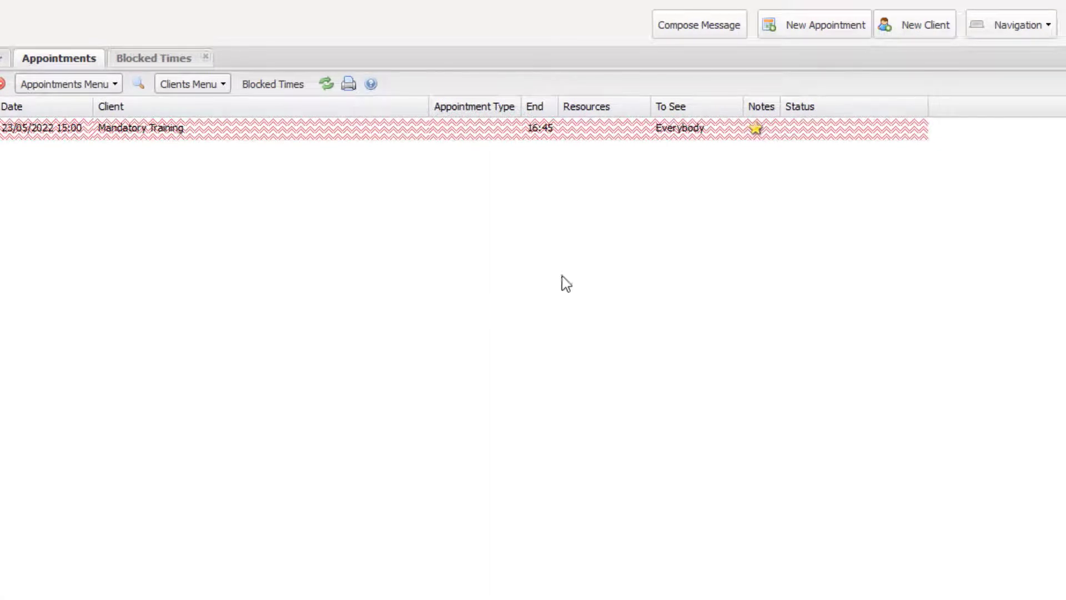
mouse_move(754, 132)
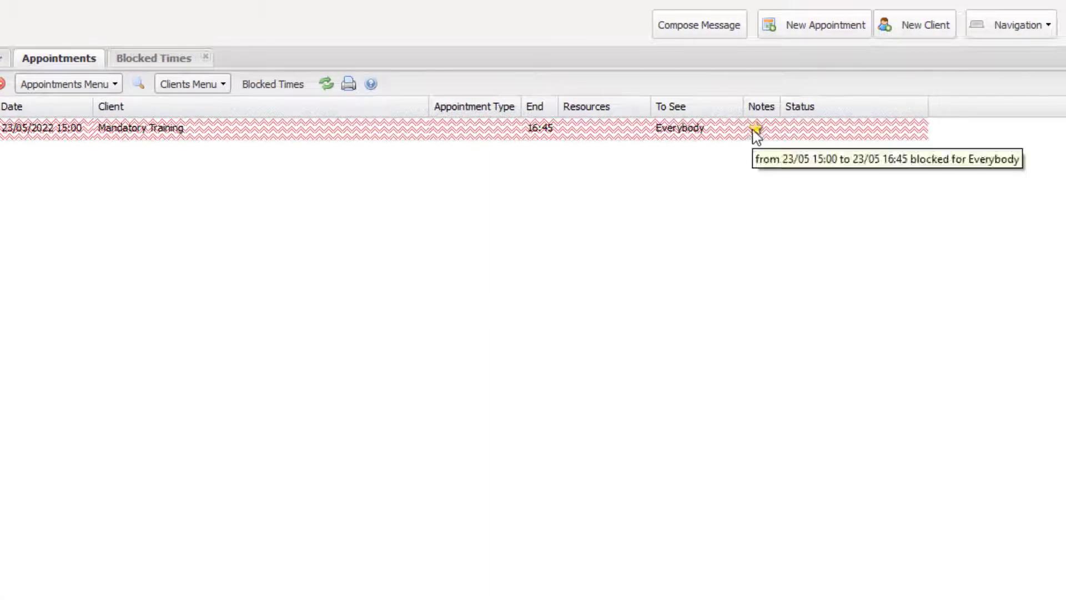
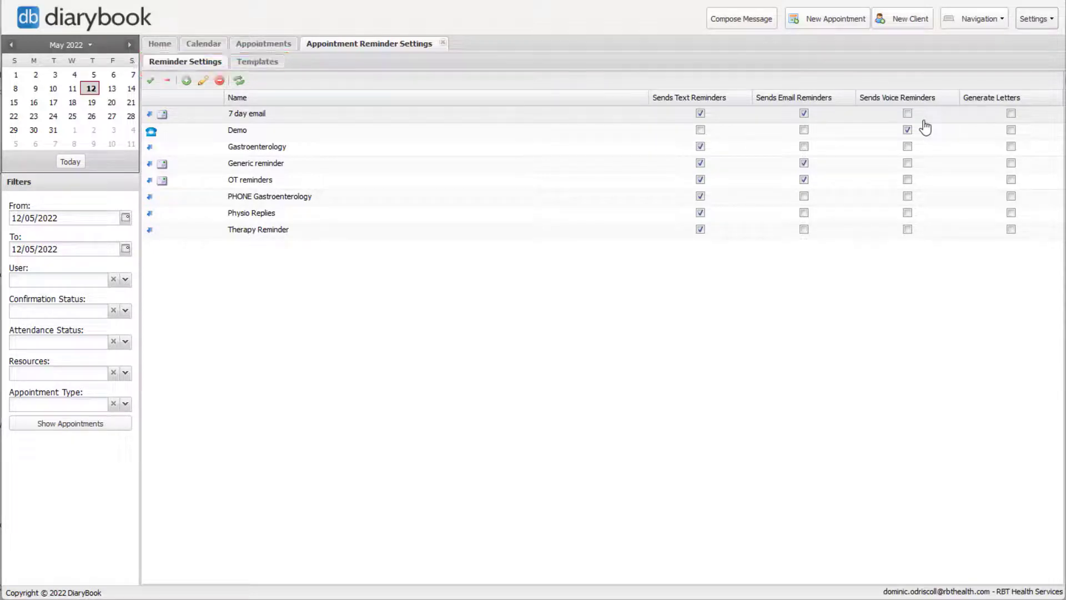
Step: Copy the reminder_Queen Street template's message text, closing the template unchanged
left_click(272, 63)
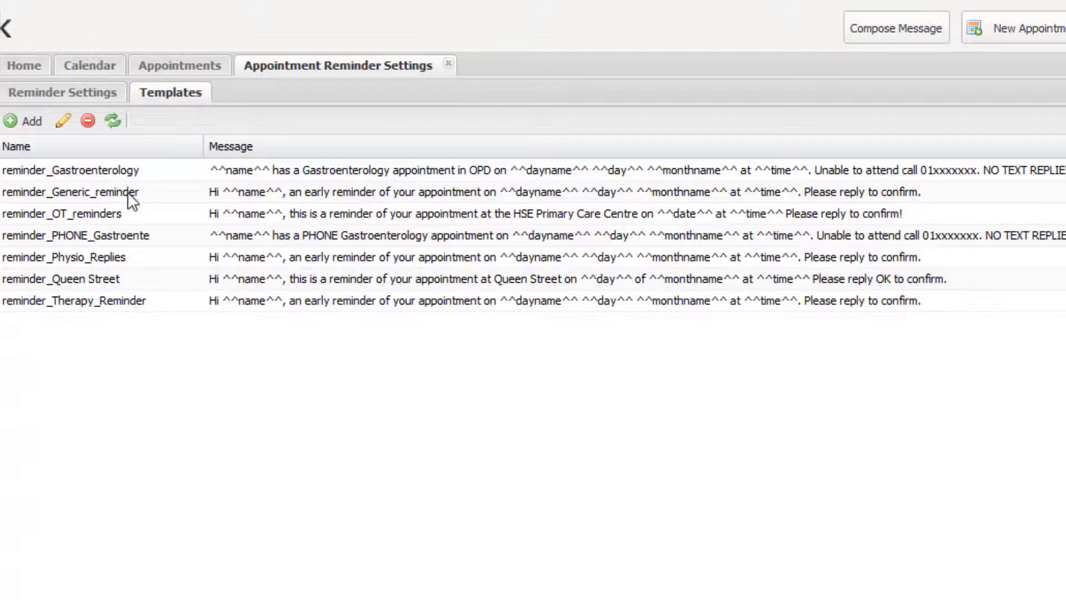
left_click(140, 275)
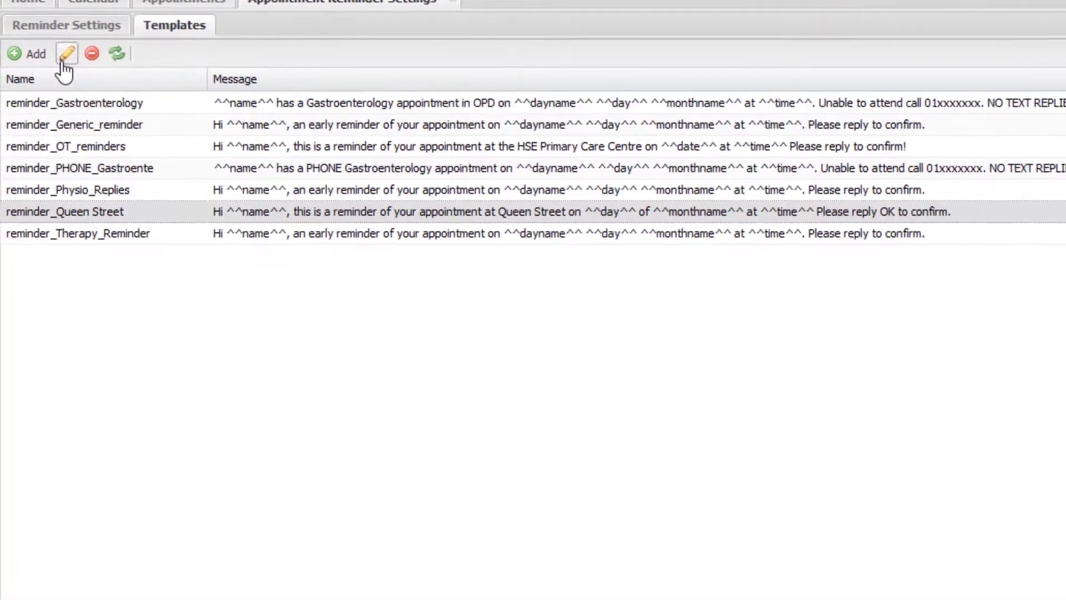
left_click(63, 121)
left_click_drag(689, 312, 521, 278)
key("ctrl+c")
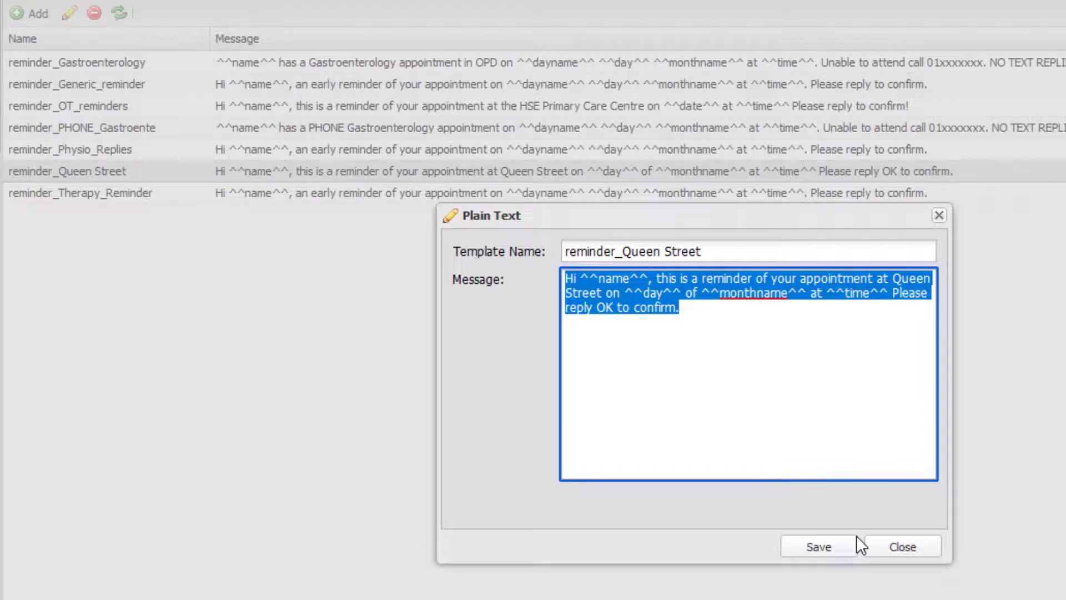
left_click(894, 551)
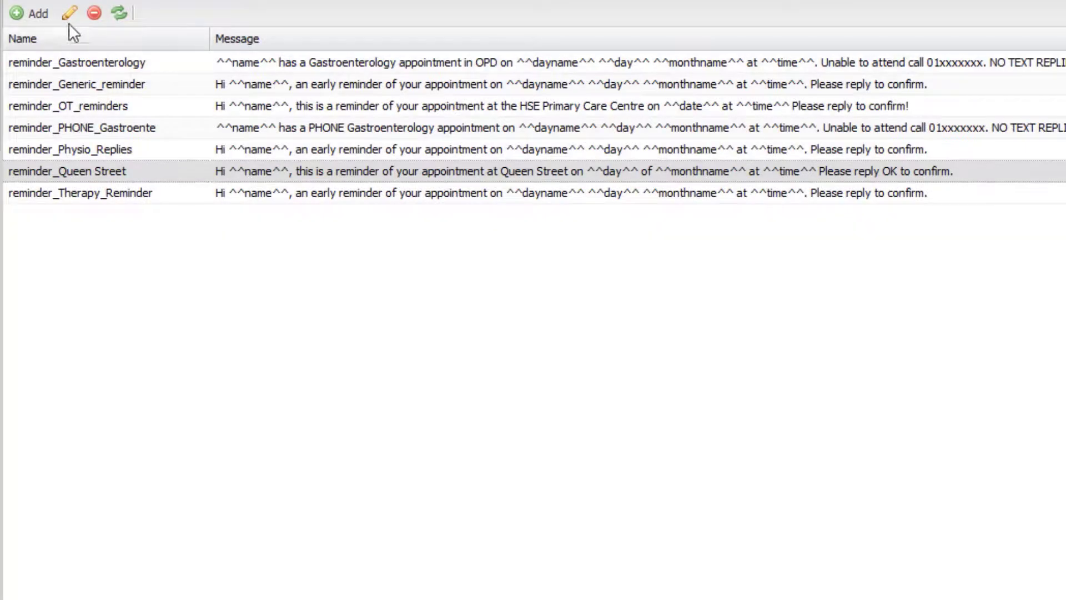
Step: Paste the copied Queen Street message into a new template named 'reminder King Street'
left_click(36, 17)
left_click(626, 344)
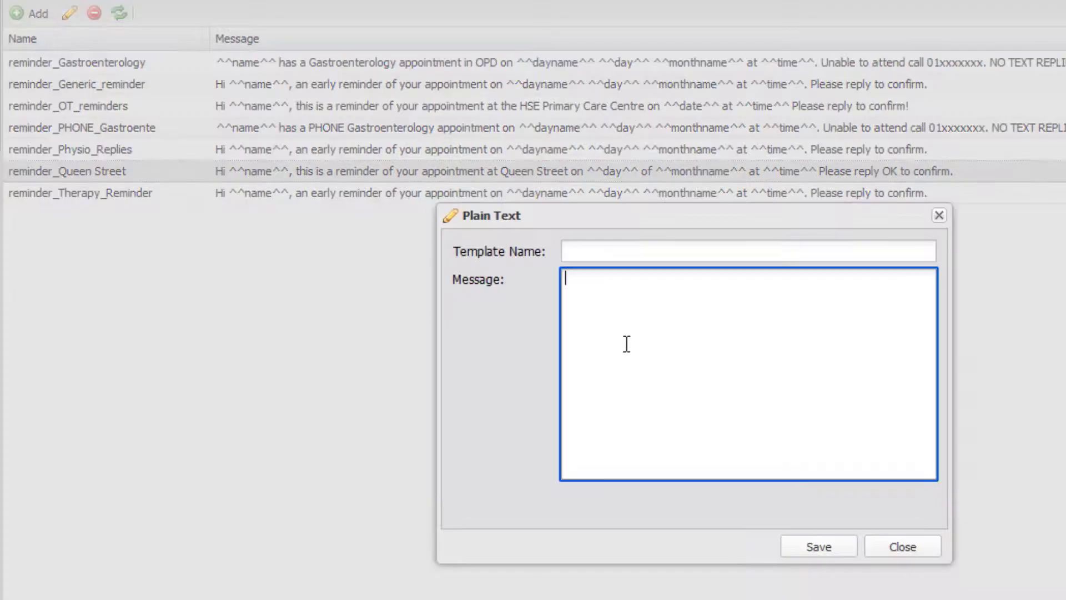
key("ctrl+v")
left_click(609, 253)
type("r")
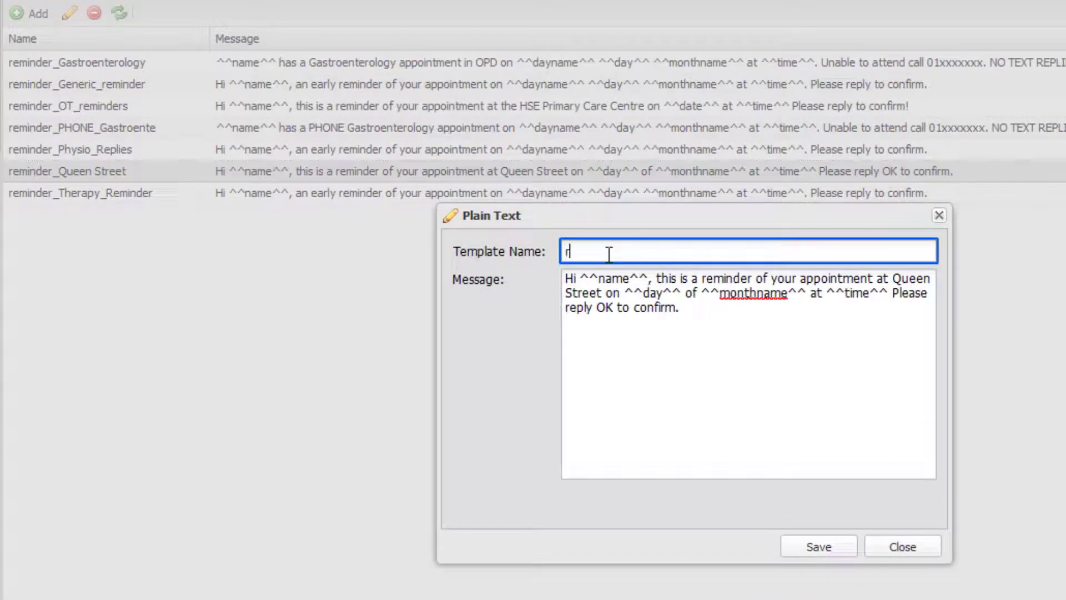
type("eminder King Stre")
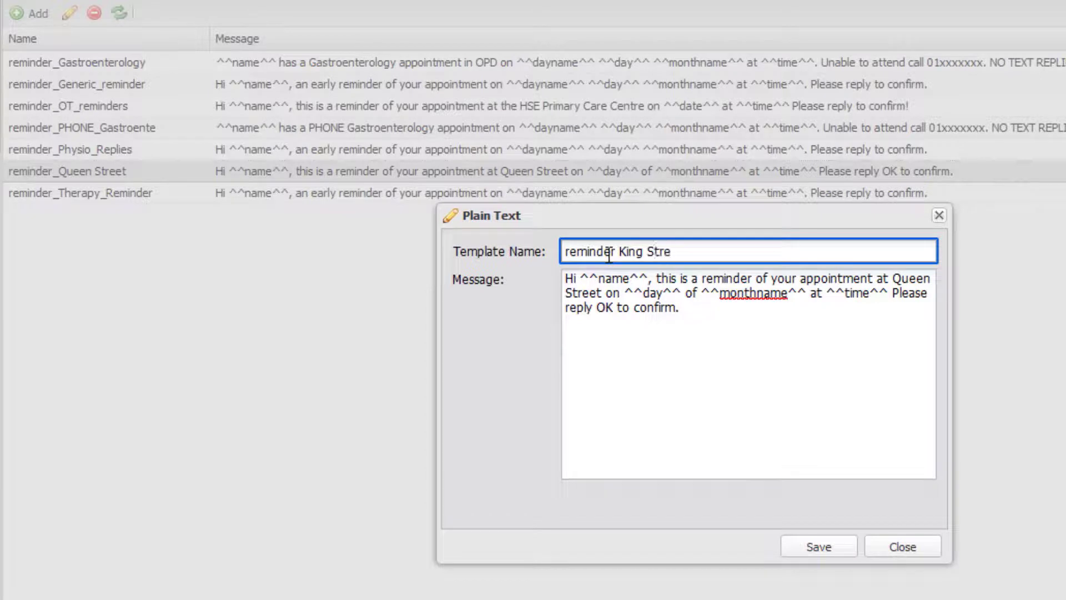
type("et")
Step: Change 'Queen' to 'King' in the message and save the template
double_click(901, 279)
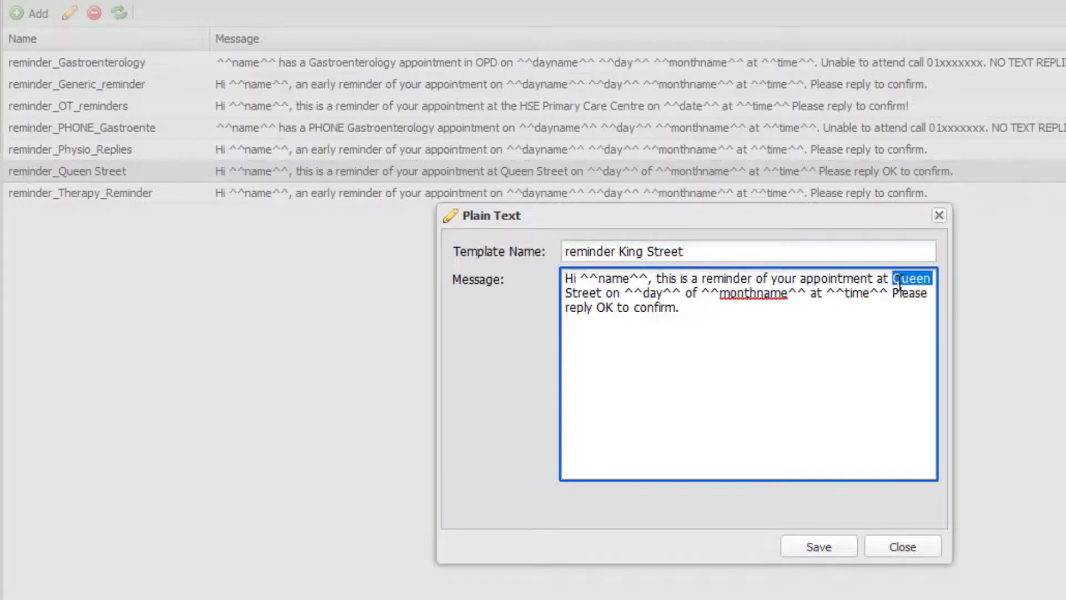
type("King")
left_click(828, 552)
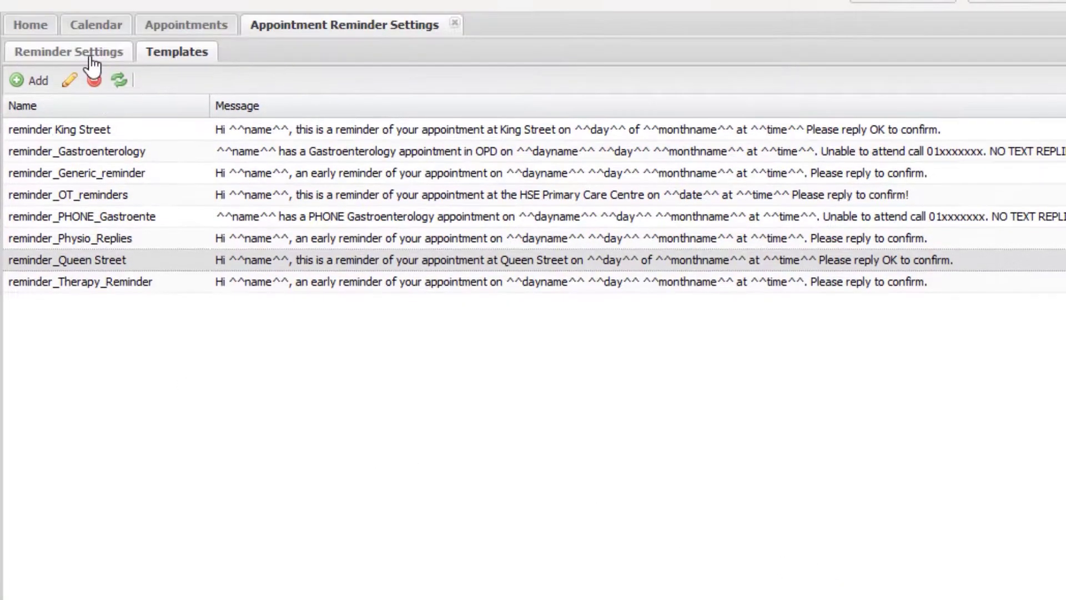
left_click(89, 55)
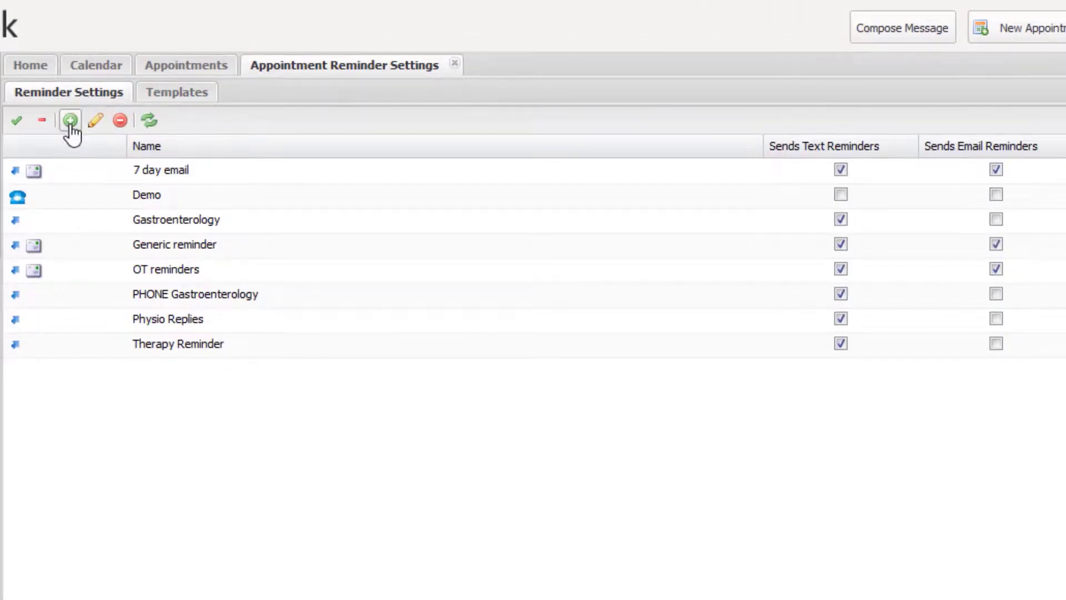
Step: Create a 'King Street' reminder setting from Replies to DiaryBook using the reminder King Street text template
left_click(70, 120)
left_click(469, 301)
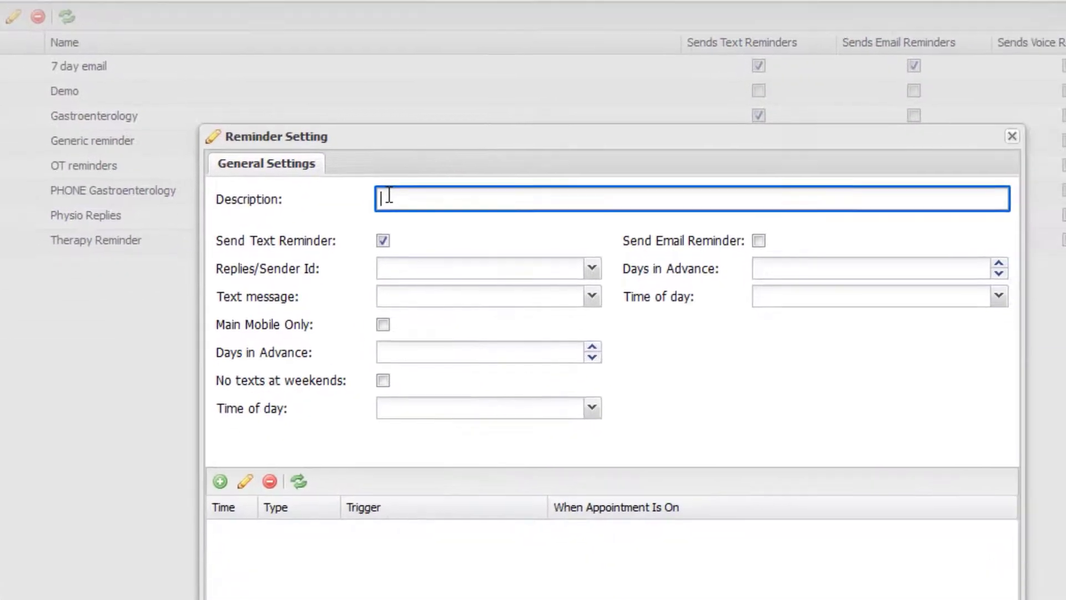
type("King Street")
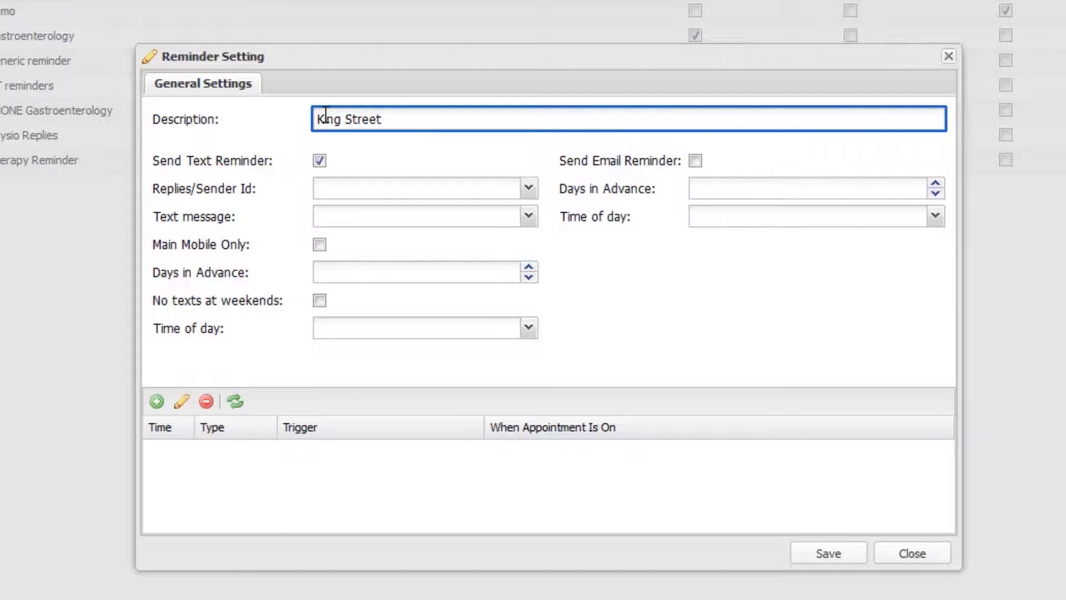
left_click(528, 189)
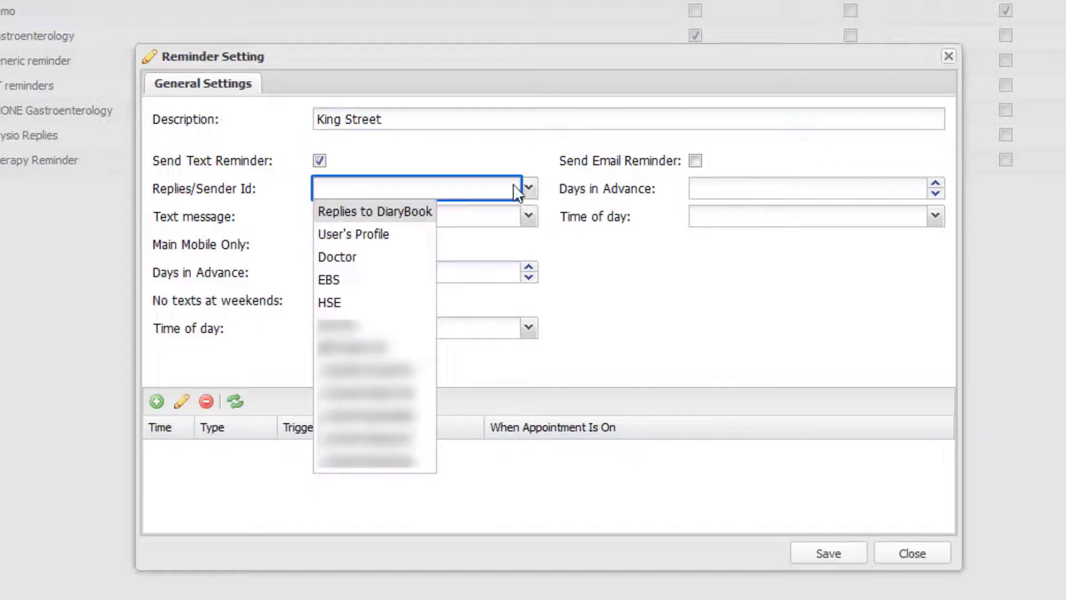
left_click(411, 212)
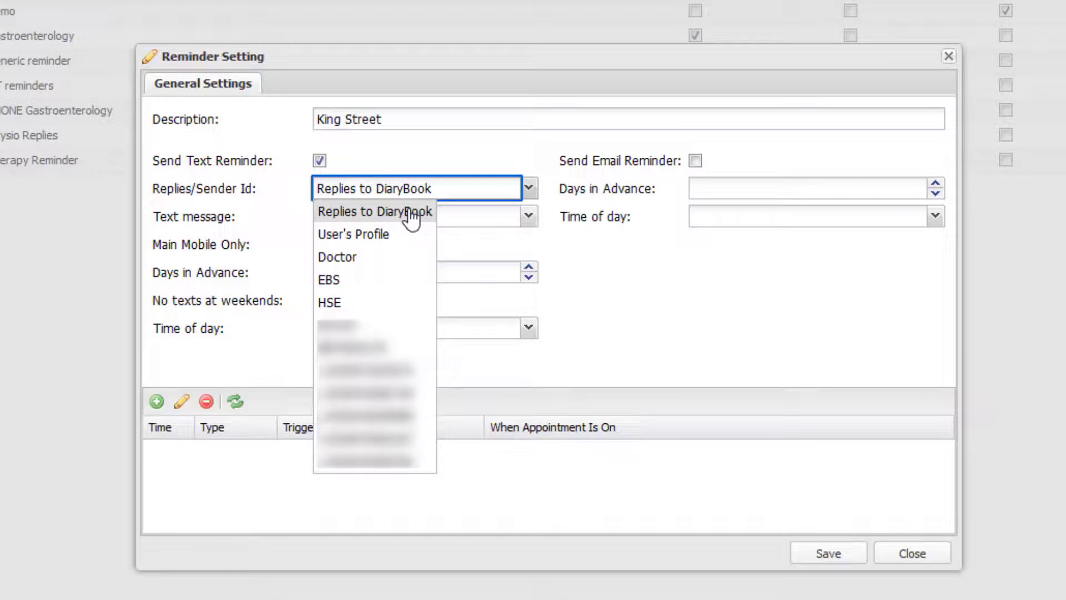
left_click(411, 212)
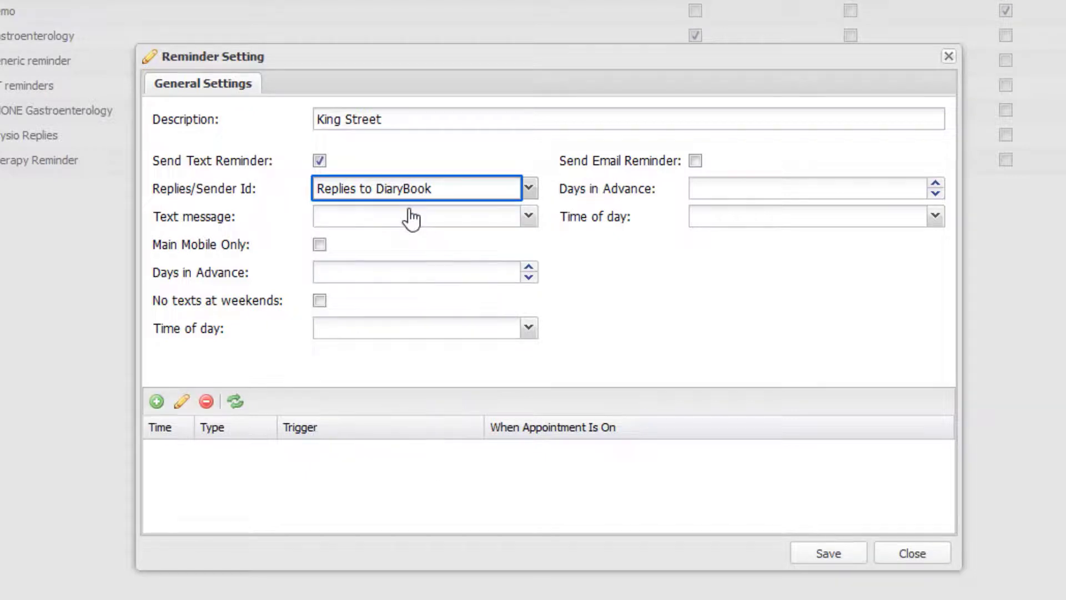
left_click(528, 217)
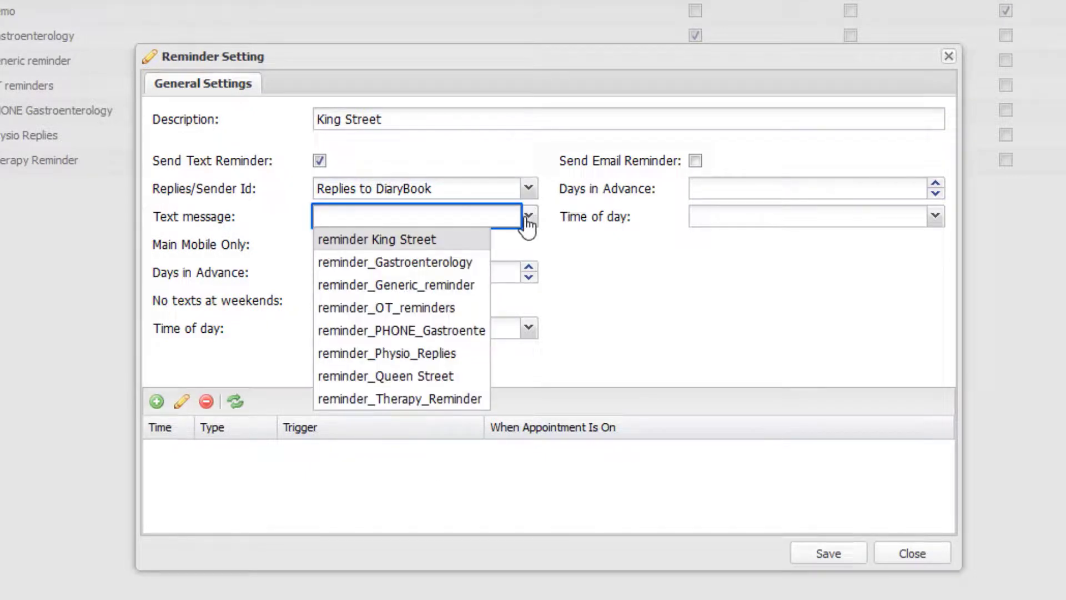
left_click(464, 243)
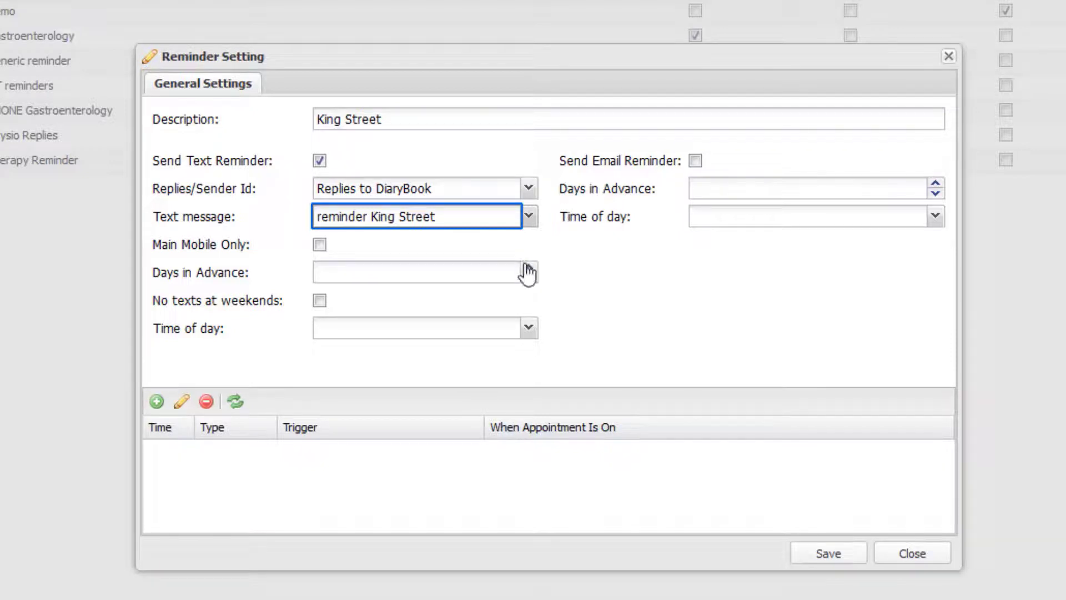
Step: Send text reminders 2 days in advance at 10:00
left_click(527, 268)
left_click(527, 269)
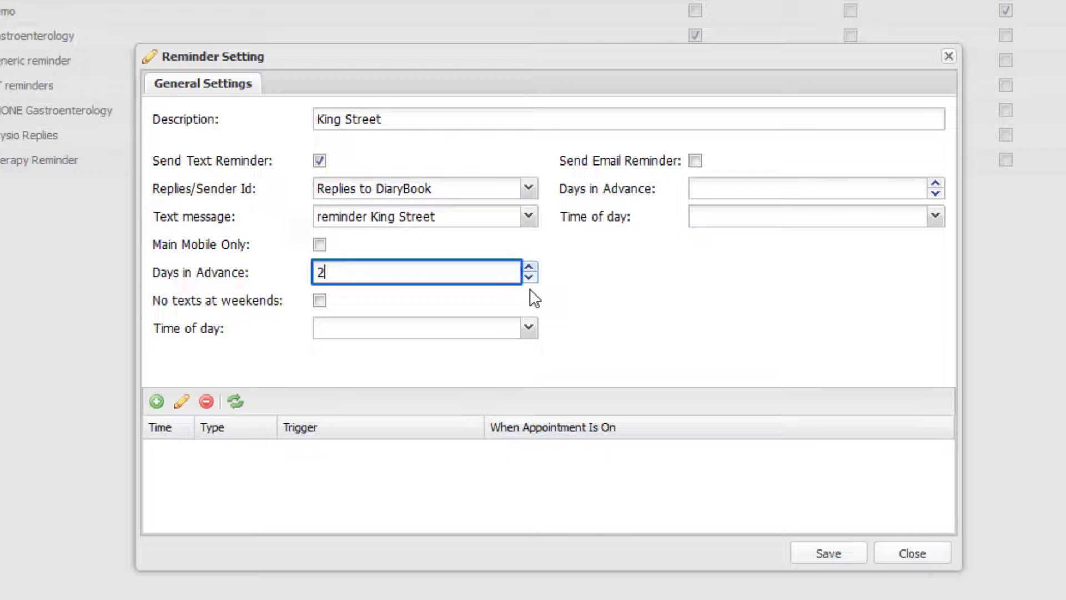
left_click(530, 329)
scroll(495, 472, "down", 15)
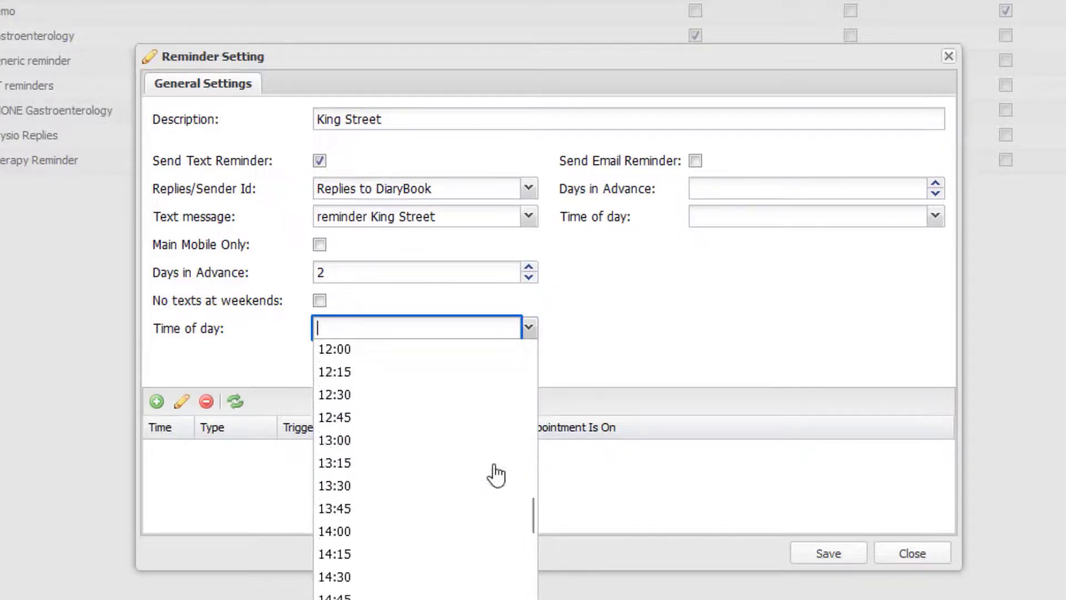
scroll(495, 472, "up", 4)
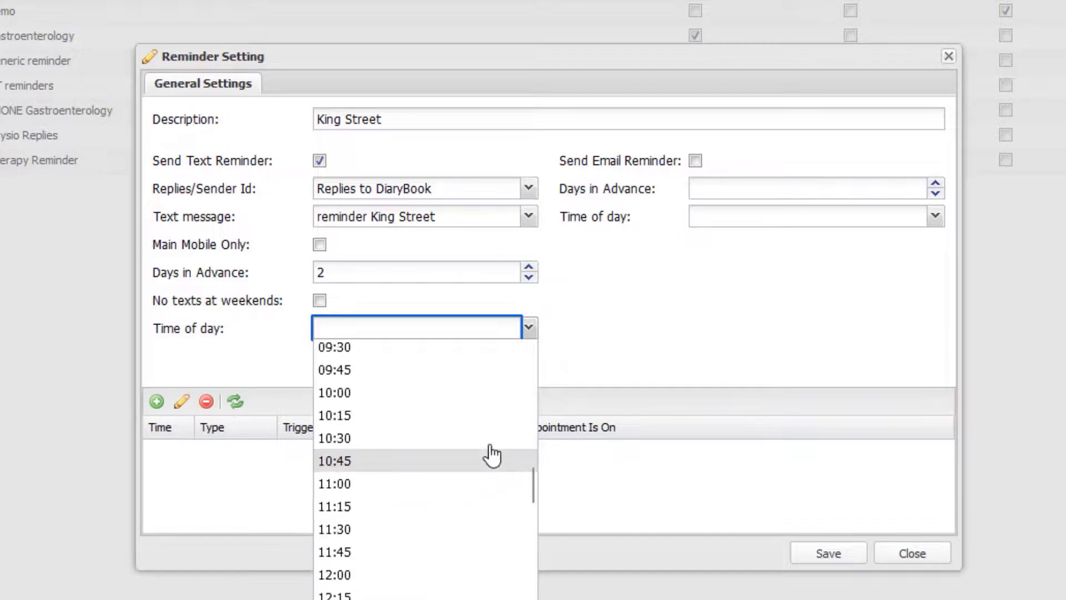
left_click(482, 393)
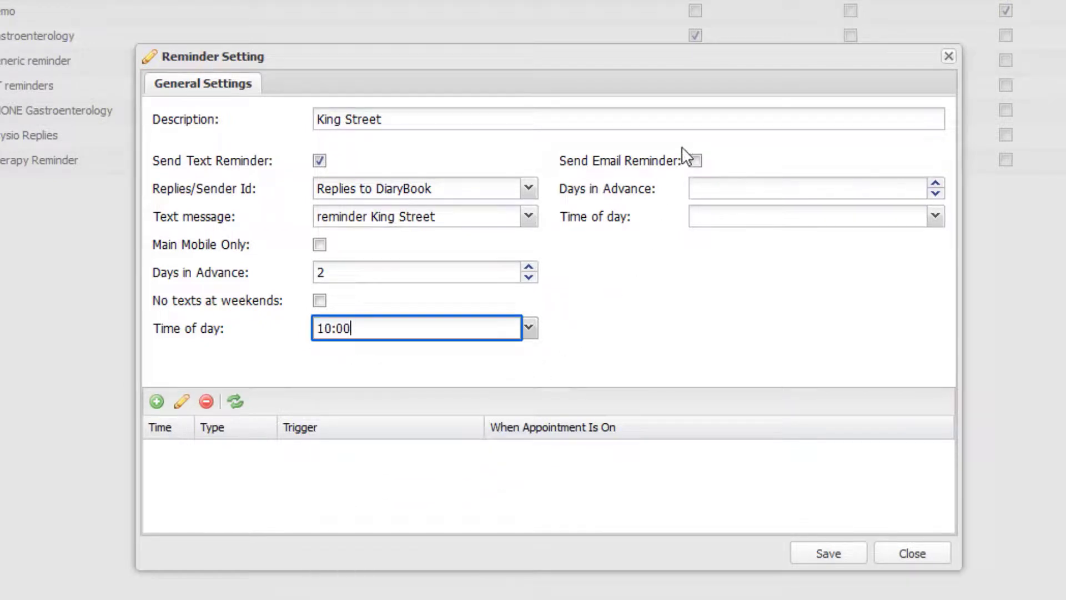
Step: Enable email reminders 7 days in advance at 08:00 and save the setting
left_click(695, 161)
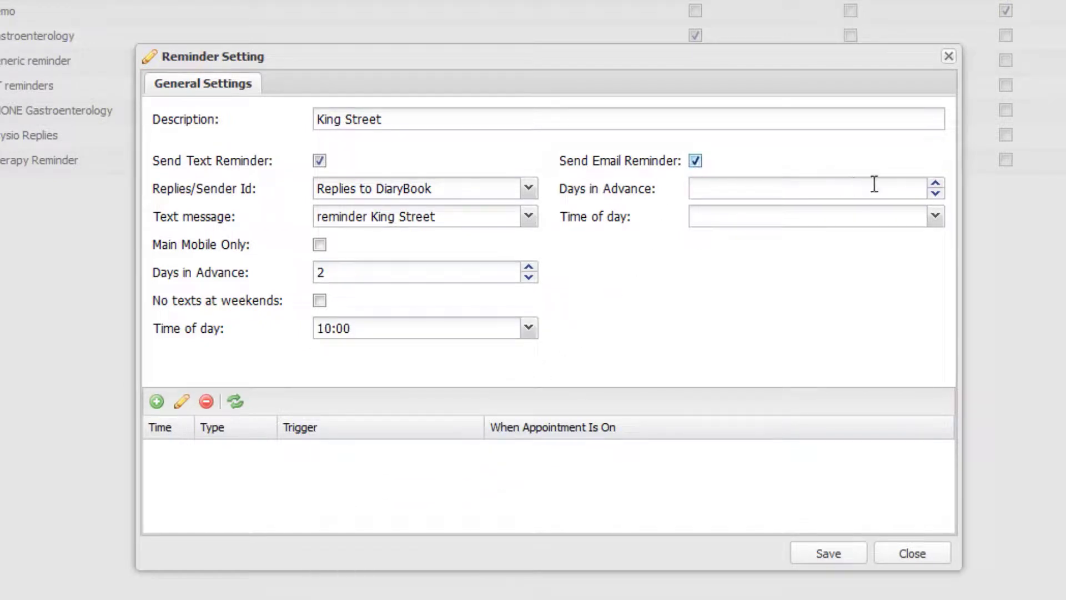
left_click(936, 184)
left_click(936, 184)
left_click(936, 184)
left_click(936, 184)
left_click(936, 184)
left_click(936, 184)
left_click(935, 184)
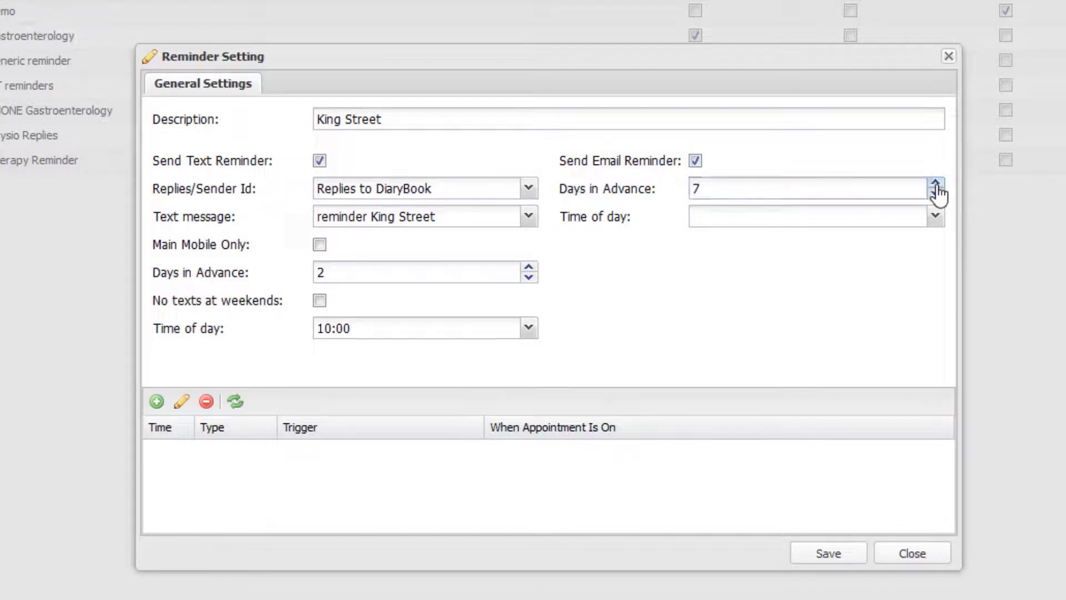
left_click(936, 217)
scroll(900, 355, "down", 9)
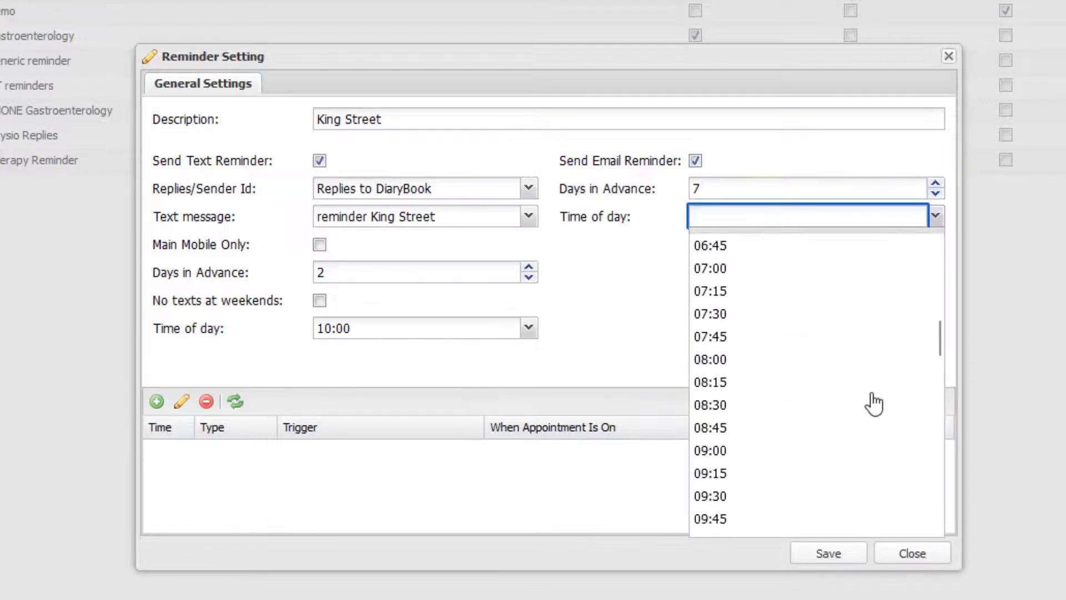
left_click(864, 361)
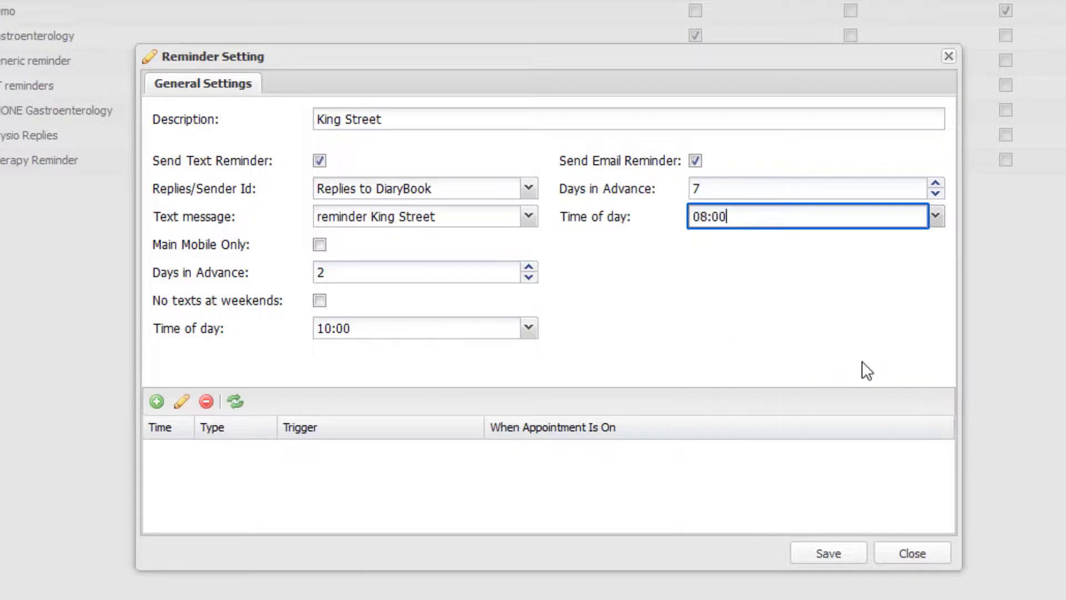
left_click(842, 558)
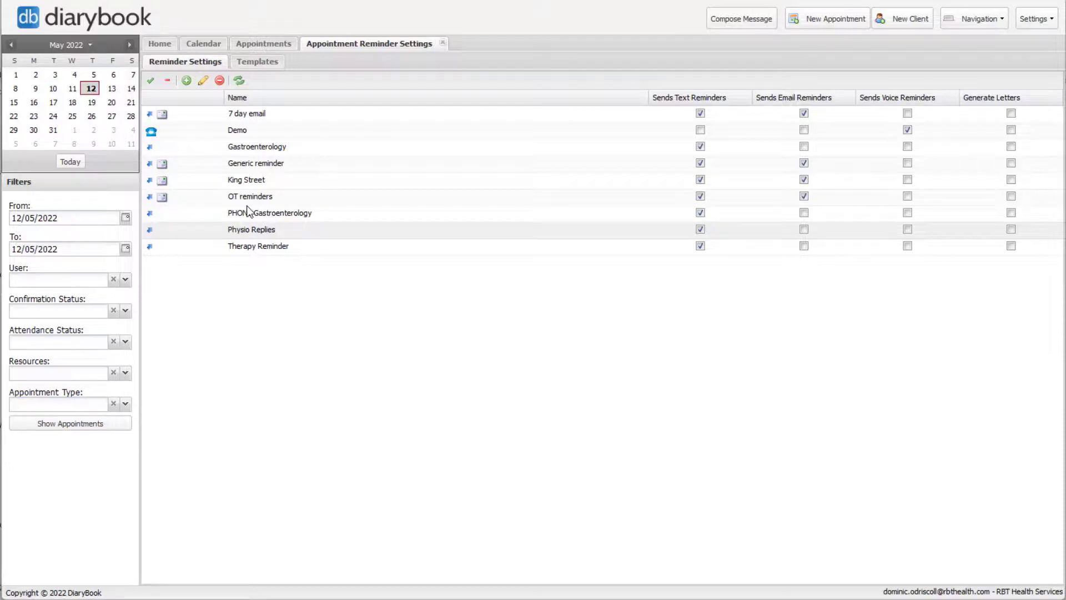
Step: Keep King Street's 10:00 SMS schedule triggered Days Before Appointment and save it
left_click(244, 180)
left_click(203, 81)
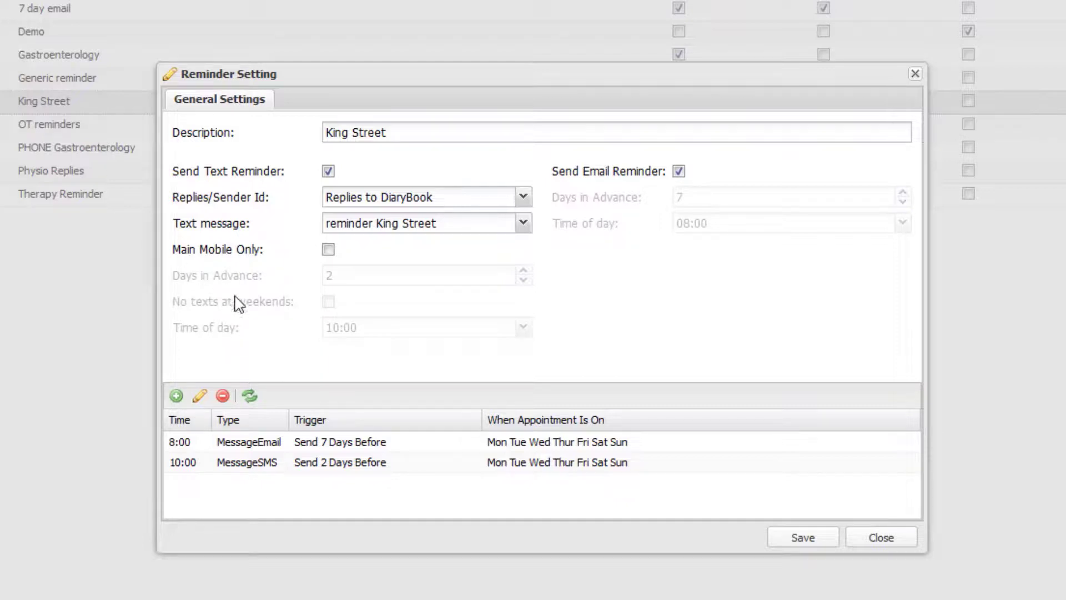
left_click(376, 467)
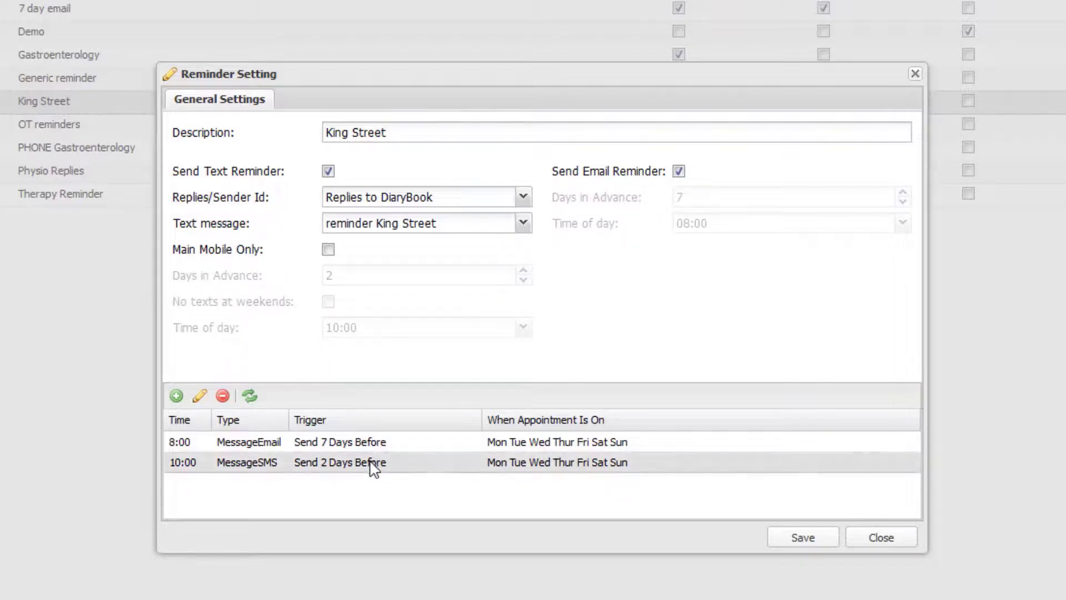
left_click(199, 395)
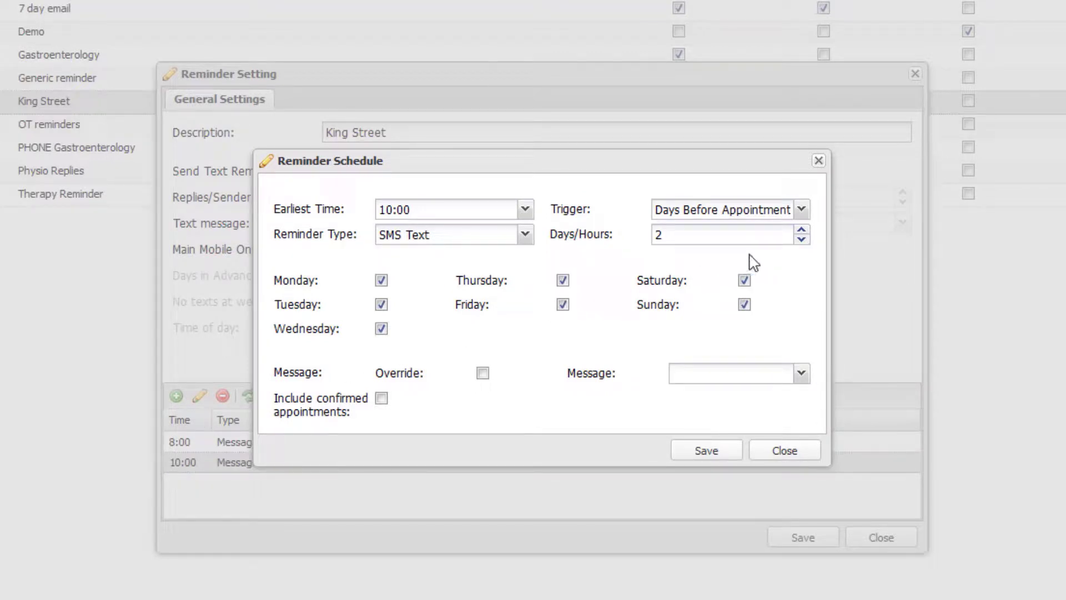
left_click(803, 212)
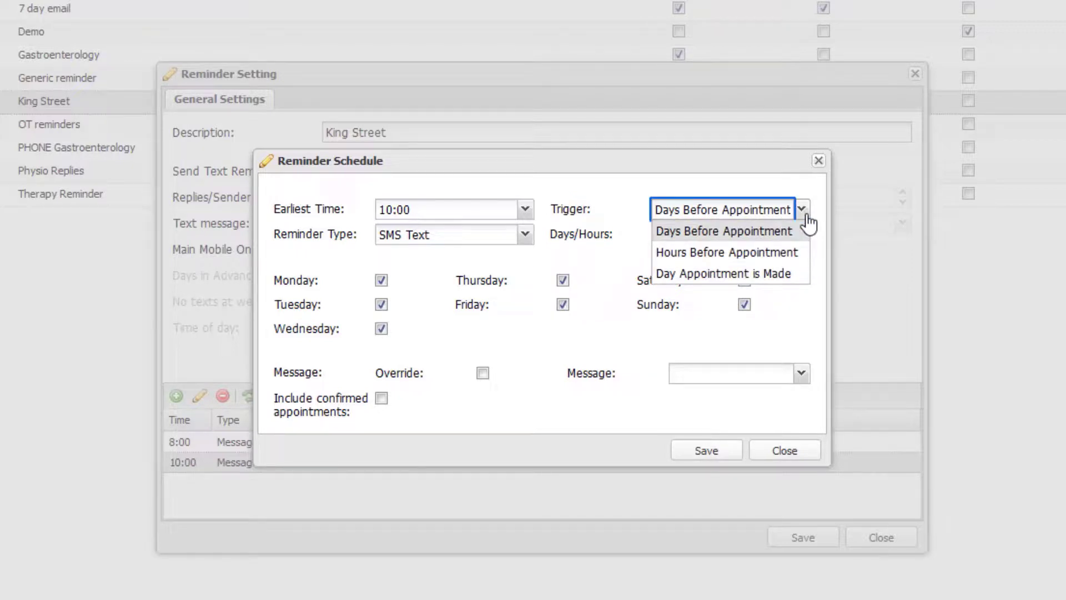
left_click(803, 230)
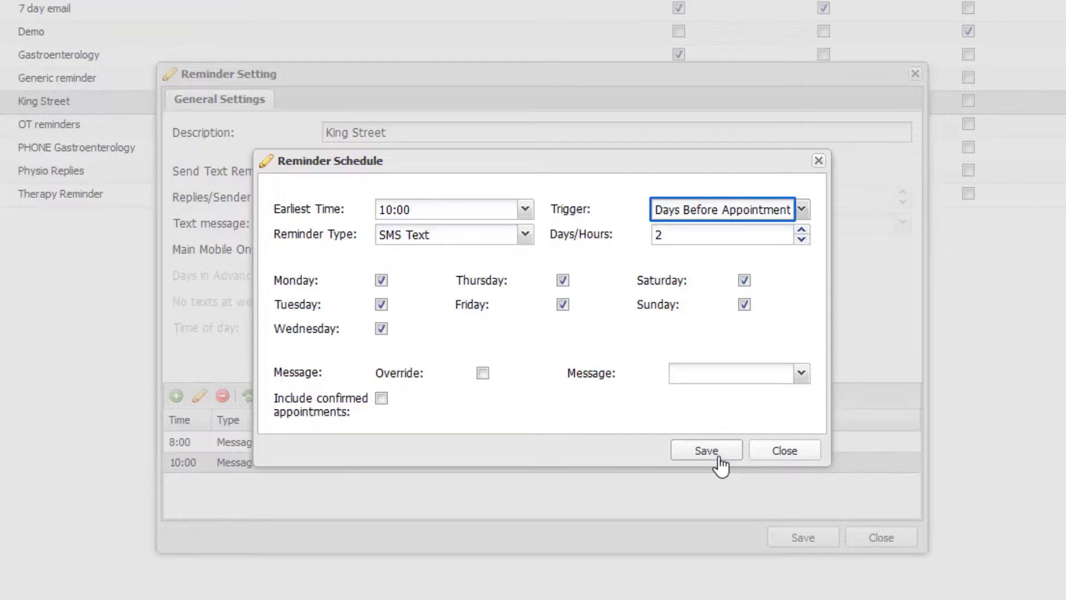
left_click(719, 459)
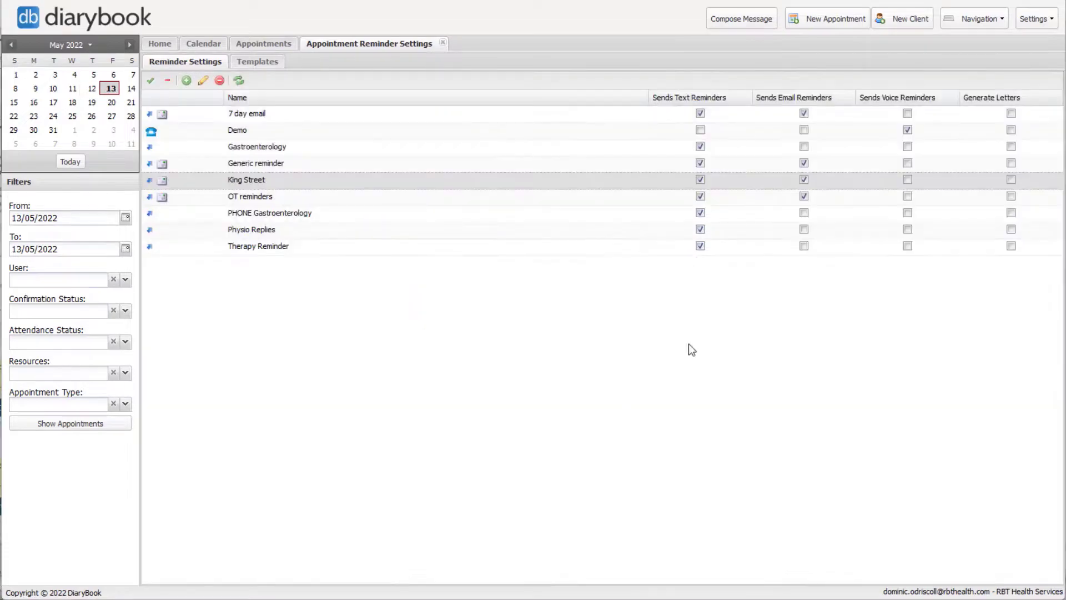
Step: Start a new appointment, choose the practitioner to see, and list its reminder settings
left_click(811, 19)
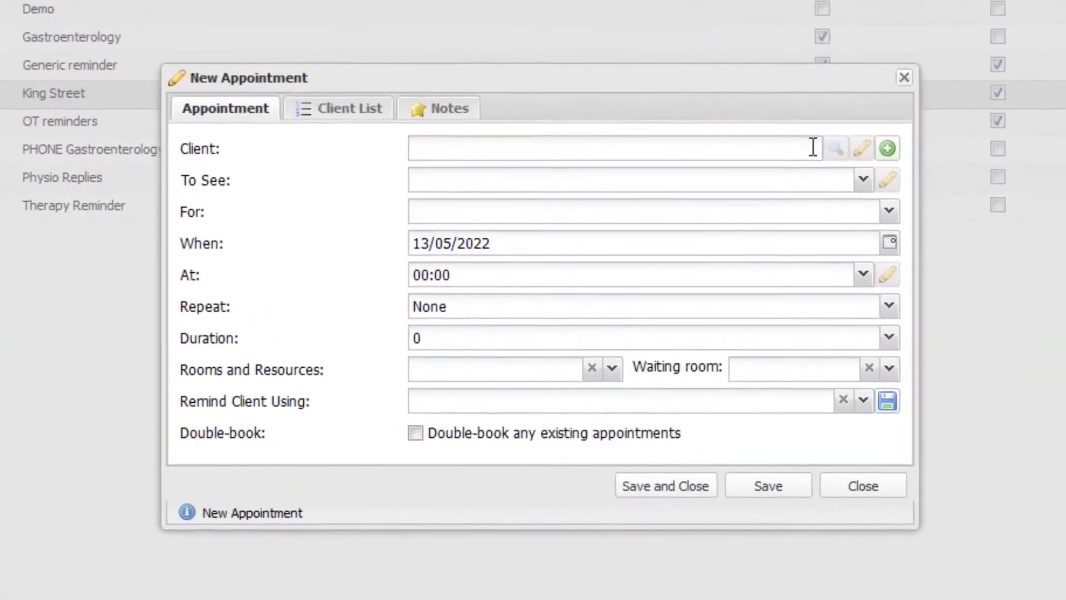
left_click(875, 187)
left_click(863, 205)
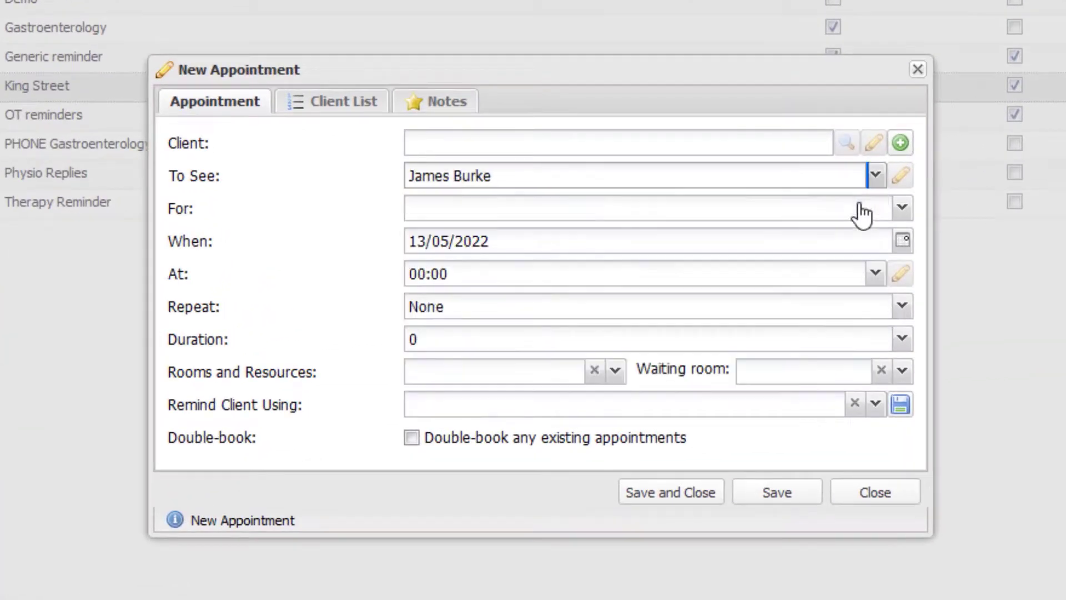
left_click(875, 405)
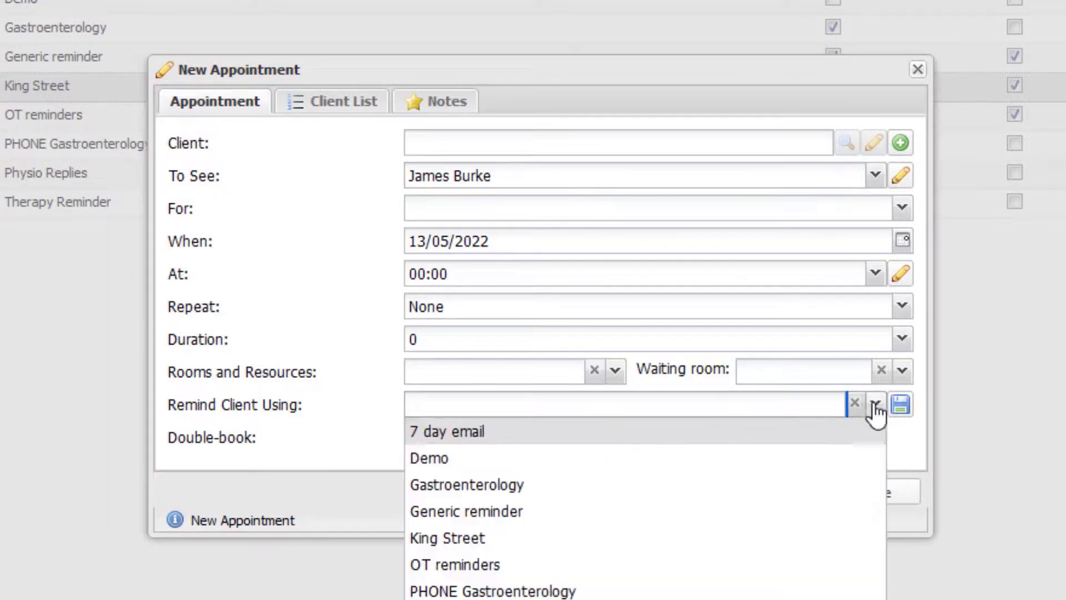